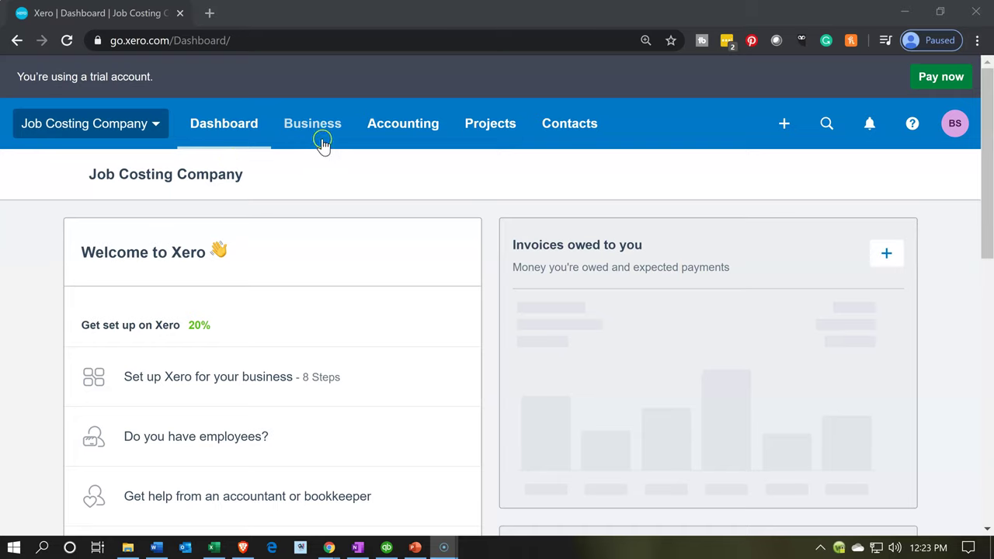
# - Open Job Costing Company's Chart of accounts from the Accounting menu
pyautogui.click(388, 132)
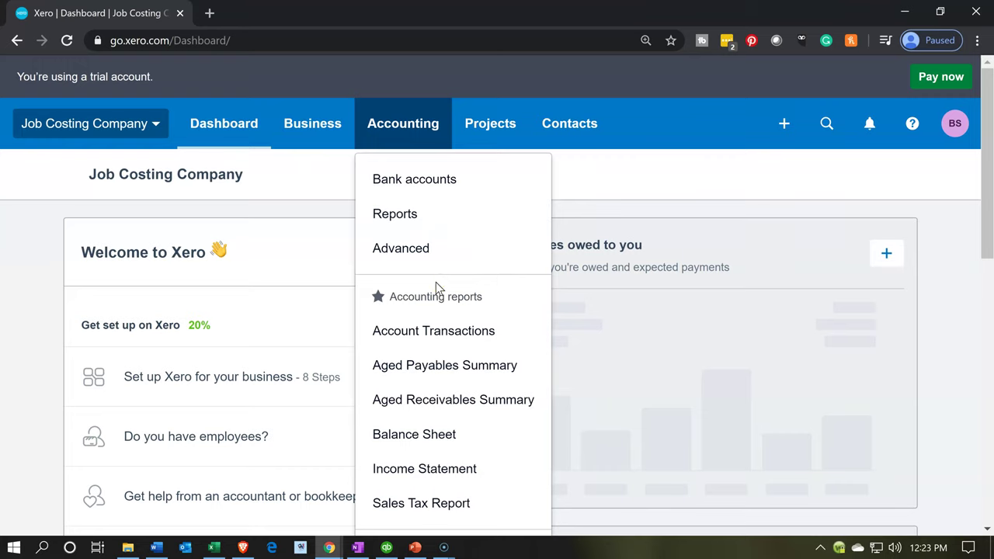
pyautogui.scroll(-2, 436, 282)
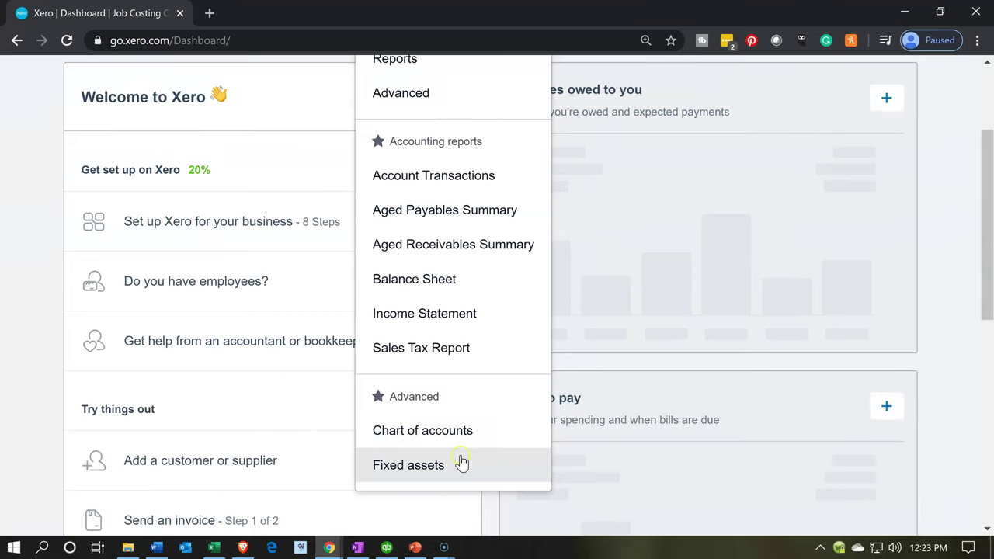
pyautogui.click(461, 429)
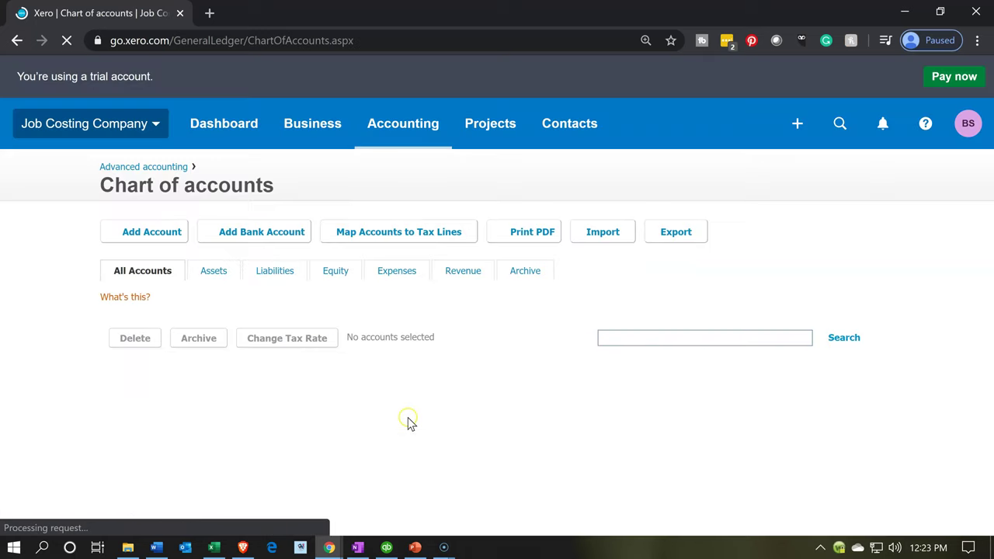
# - Filter the chart of accounts to Expenses, then bring the Excel job cost workbook forward
pyautogui.scroll(-1, 332, 404)
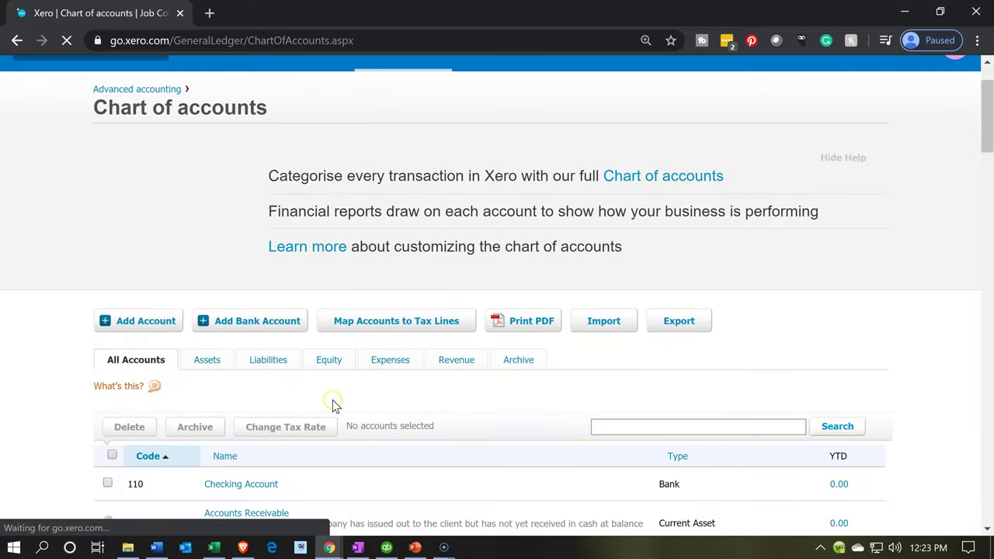
pyautogui.click(388, 367)
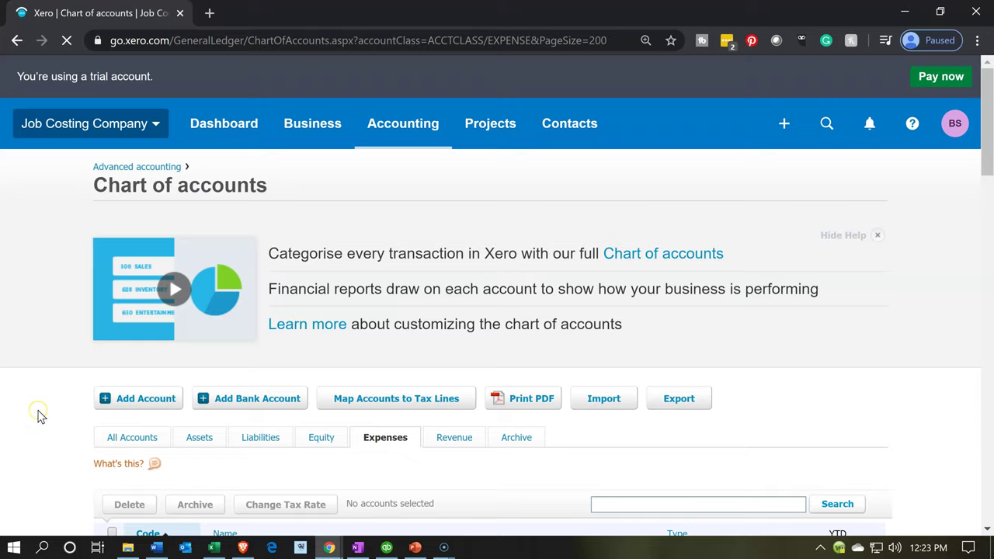
pyautogui.scroll(-3, 41, 415)
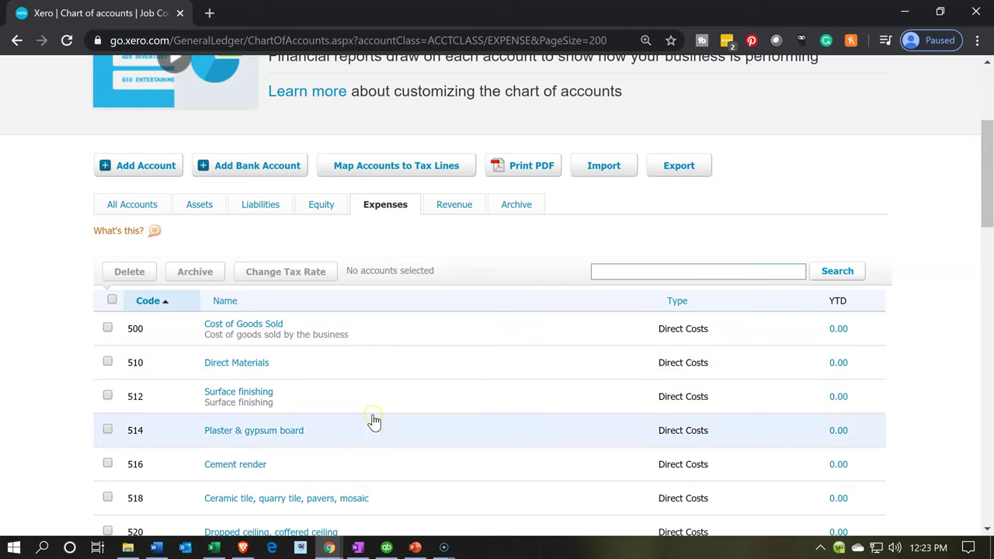
pyautogui.click(214, 548)
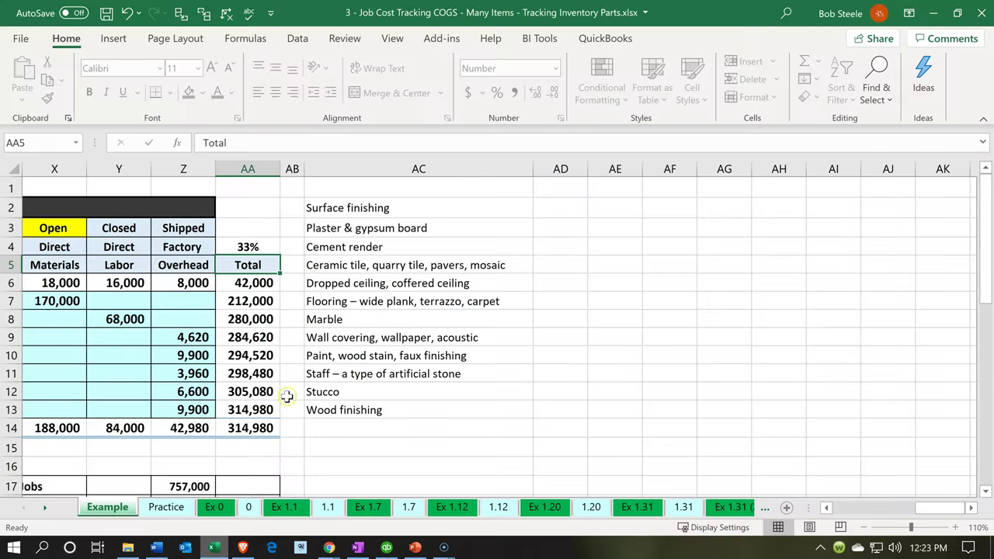
# - Review the material names in Excel column AC2 to AC6, then minimize the workbook
pyautogui.click(339, 337)
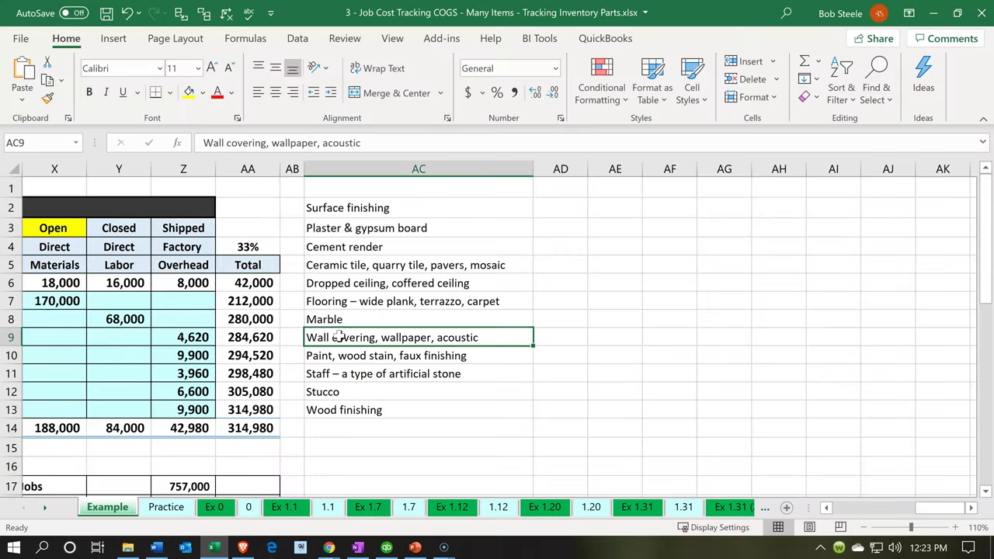
pyautogui.press('Up')
pyautogui.press('Up')
pyautogui.press('Up')
pyautogui.press('Up')
pyautogui.press('Up')
pyautogui.press('Up')
pyautogui.press('Up')
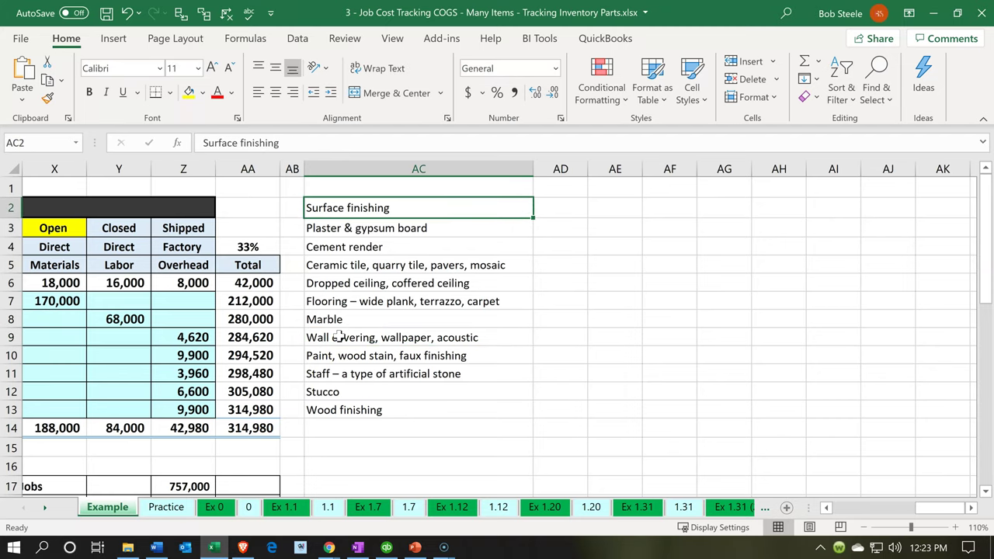
pyautogui.press('Down')
pyautogui.press('Down')
pyautogui.press('Down')
pyautogui.press('Down')
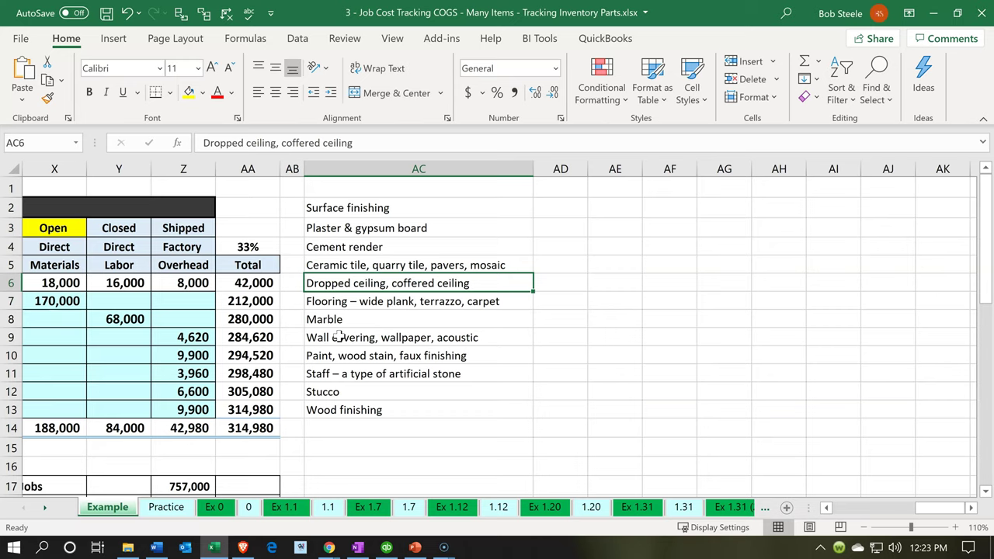
pyautogui.press('Up')
pyautogui.press('Up')
pyautogui.press('Up')
pyautogui.press('Up')
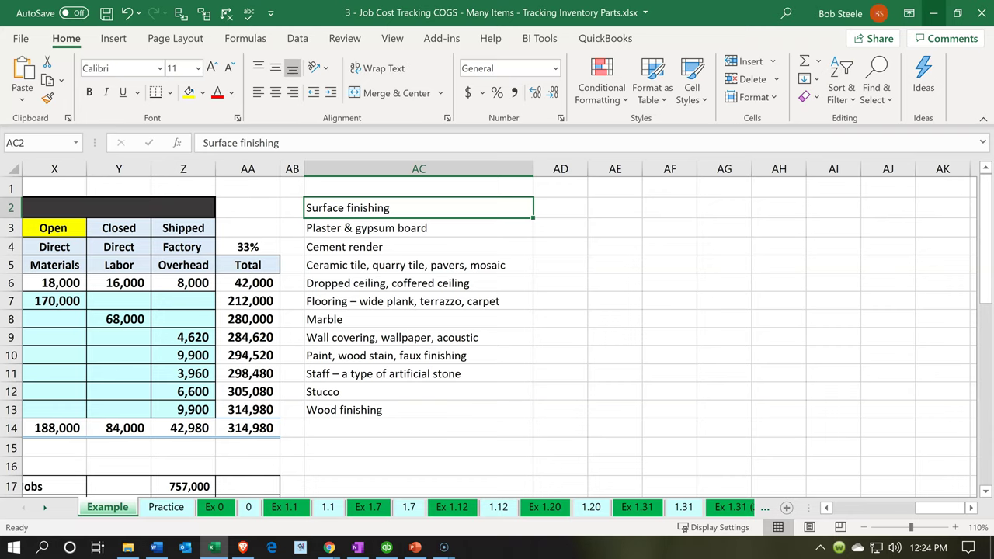
pyautogui.click(933, 13)
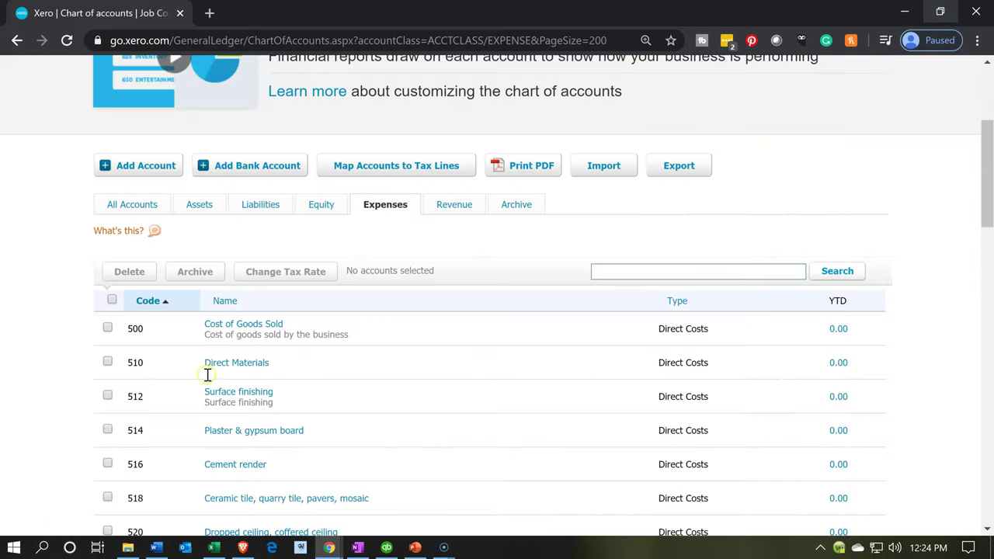
# - Scroll to the top of the page and open the Business menu
pyautogui.scroll(3, 104, 437)
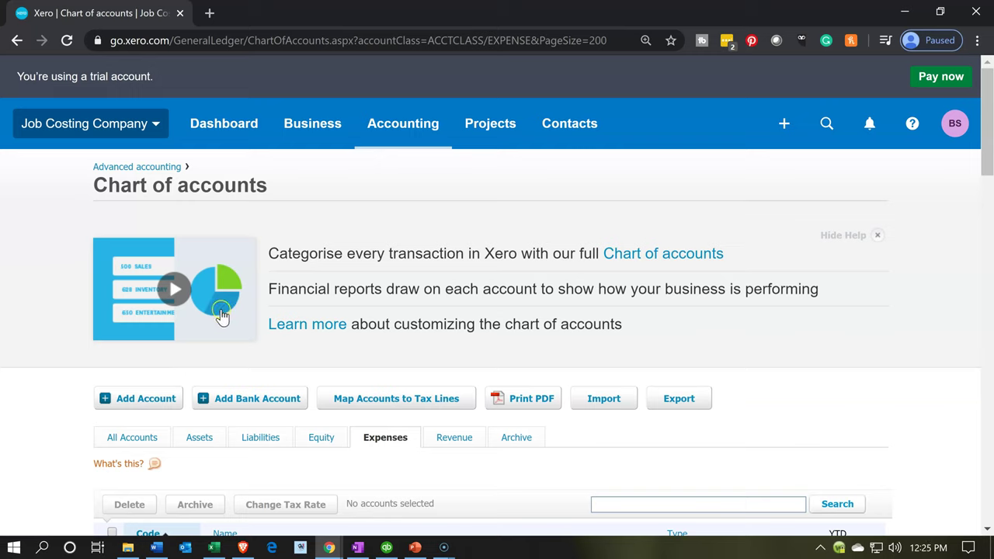
pyautogui.click(337, 139)
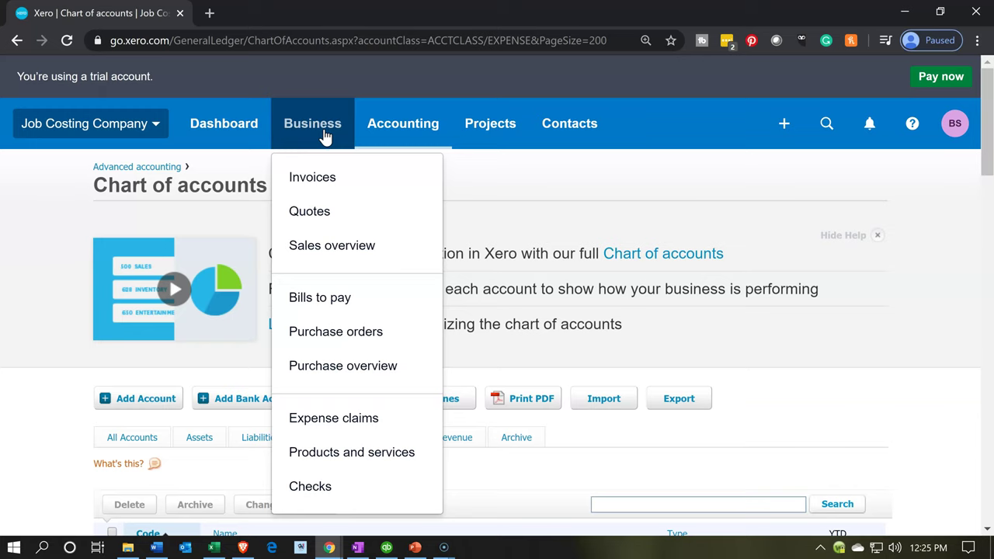
# - Go to the empty Products and services list, start a new item, and switch to Excel
pyautogui.click(374, 473)
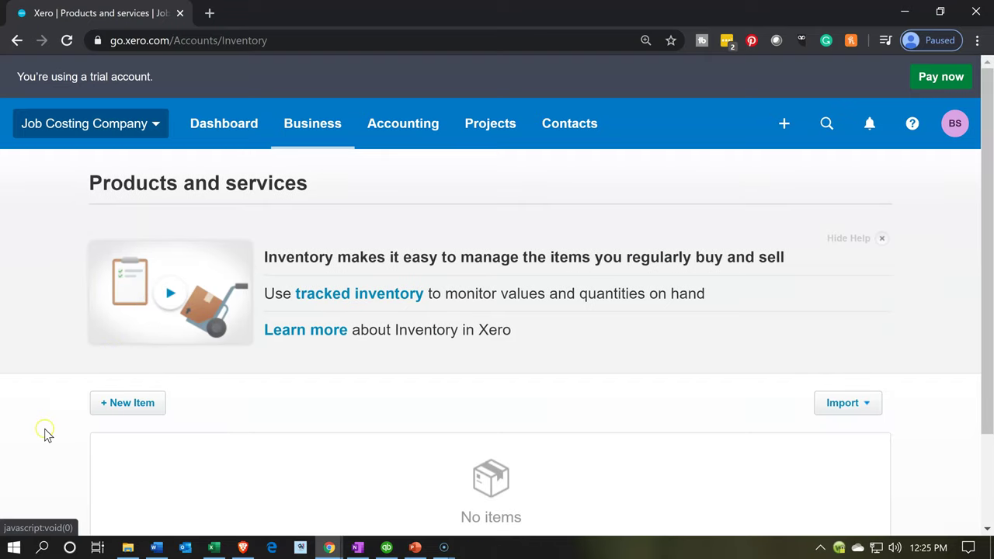
pyautogui.scroll(-2, 45, 431)
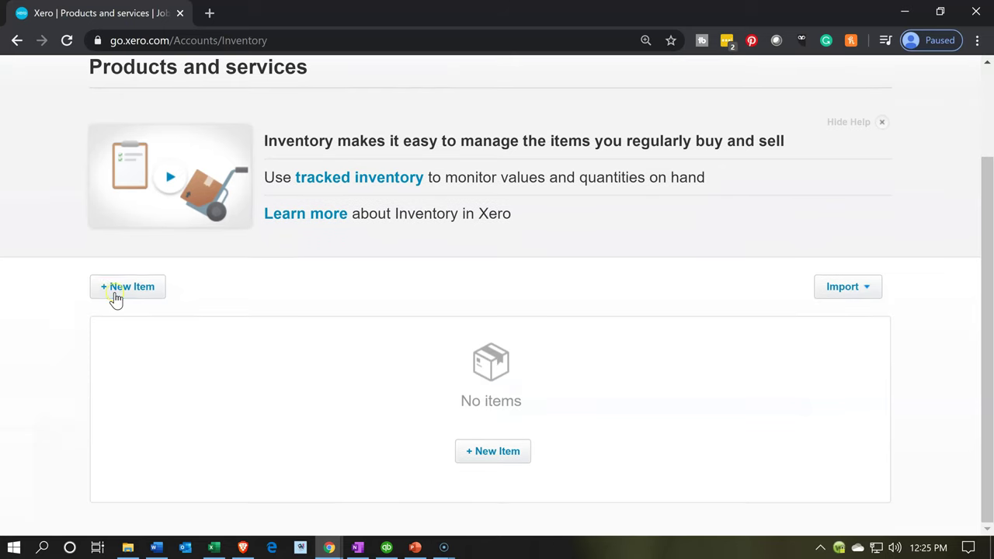
pyautogui.click(115, 294)
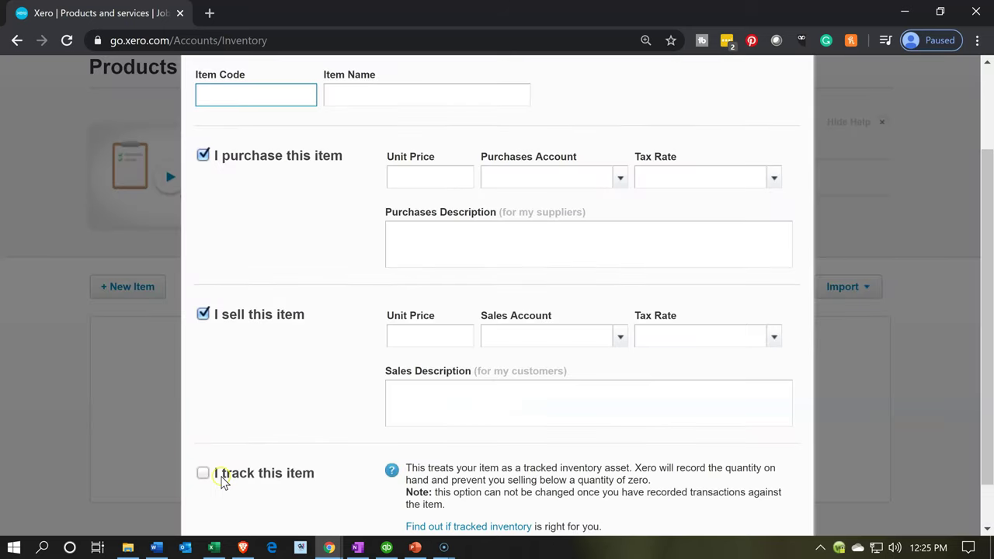
pyautogui.click(216, 549)
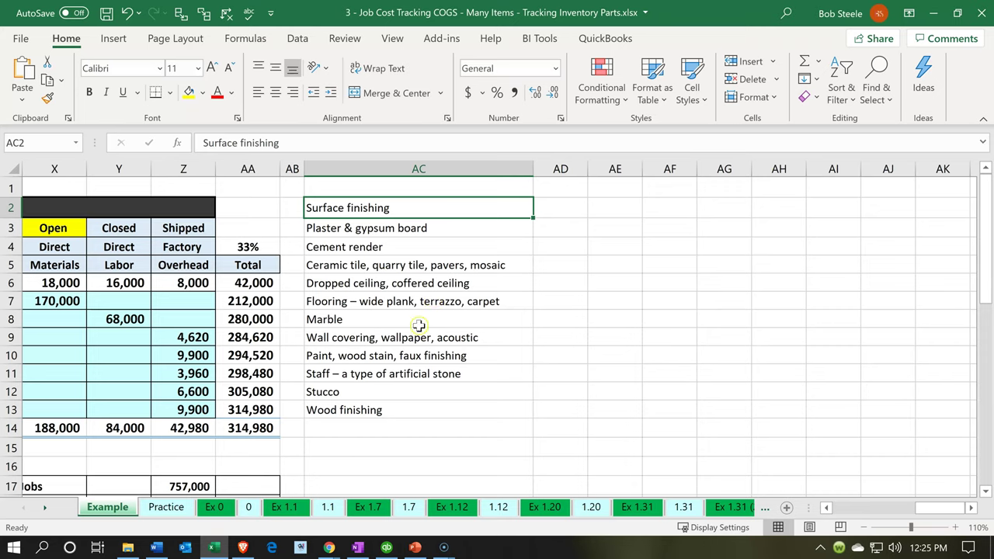
# - Copy 'Surface finishing' from cell AC2 and return to the Xero item form
pyautogui.doubleClick(409, 209)
pyautogui.moveTo(408, 208); pyautogui.dragTo(258, 202)
pyautogui.hotkey('ctrl', 'c')
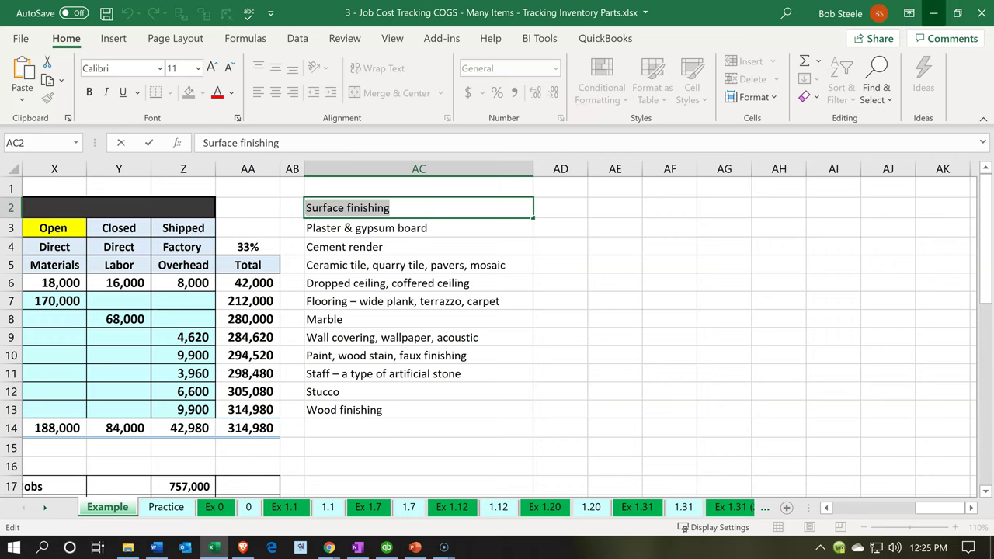
pyautogui.click(932, 14)
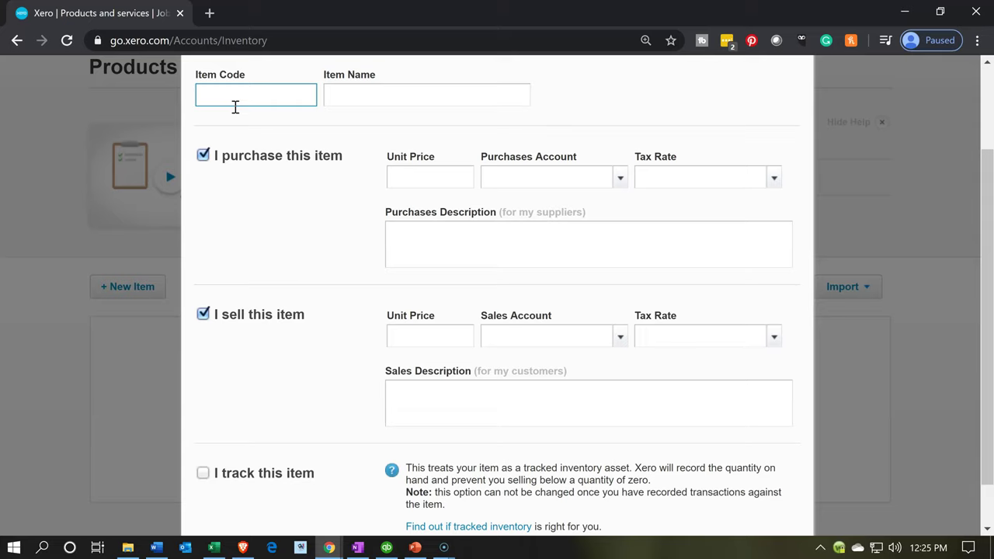
# - Paste 'Surface finishing' as the item code and name so both descriptions fill in
pyautogui.hotkey('ctrl', 'v')
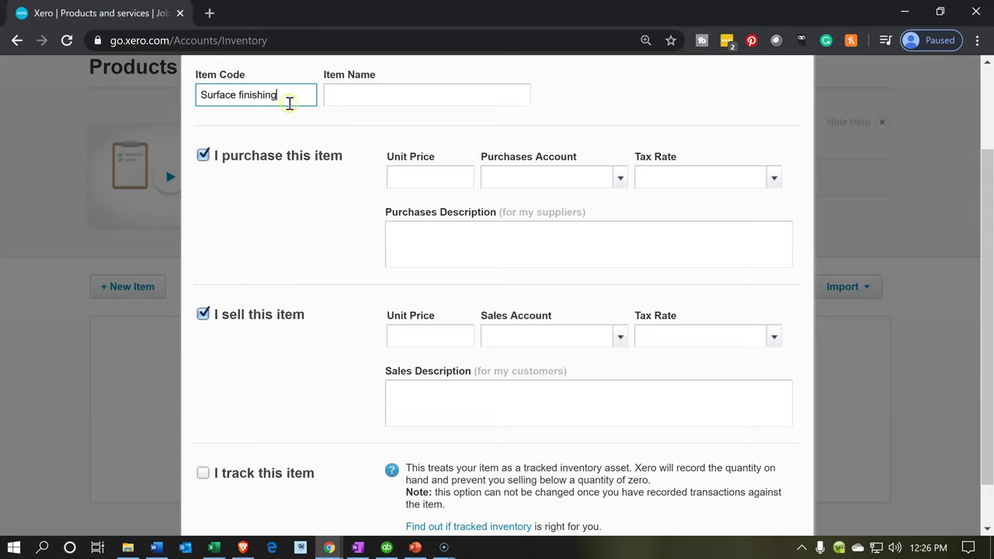
pyautogui.click(346, 96)
pyautogui.hotkey('ctrl', 'v')
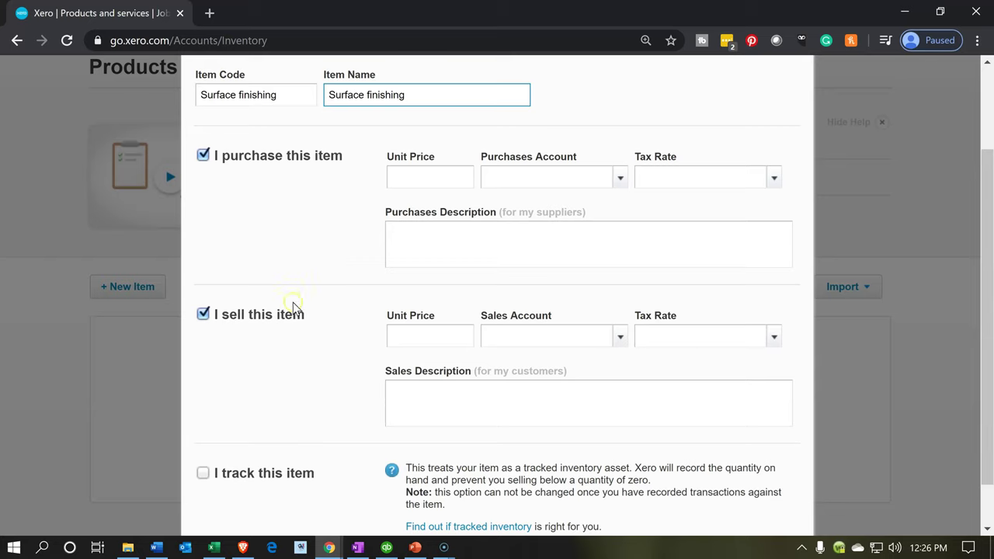
pyautogui.click(301, 351)
pyautogui.click(282, 240)
pyautogui.click(305, 289)
pyautogui.click(419, 178)
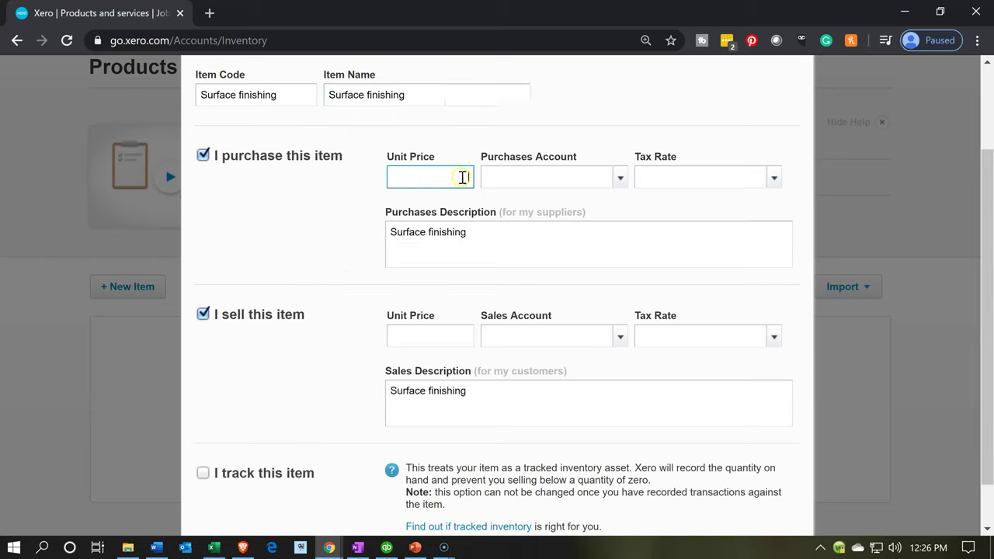
pyautogui.click(508, 167)
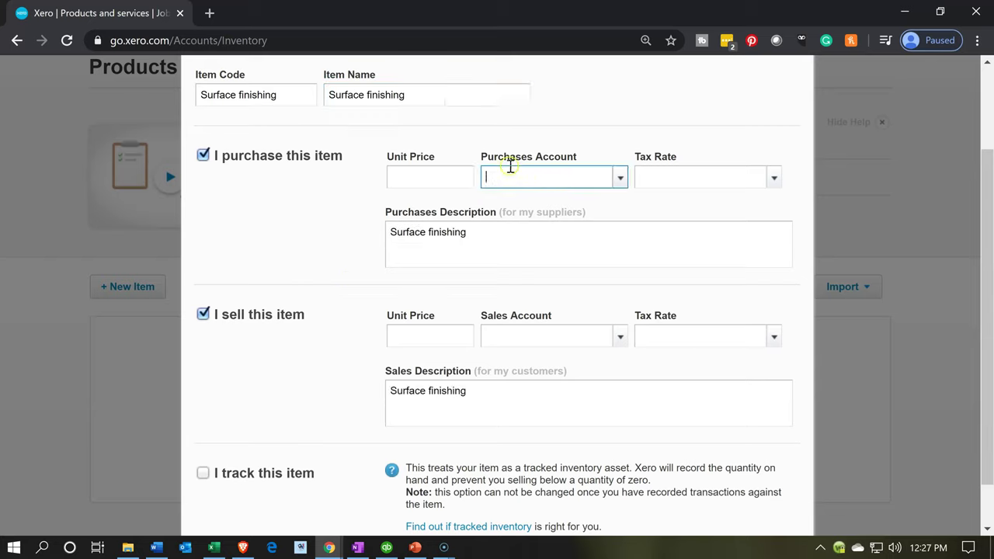
# - Set the purchases account to 512 - Surface finishing with tax rate Tax on Purchases (0%)
pyautogui.click(622, 180)
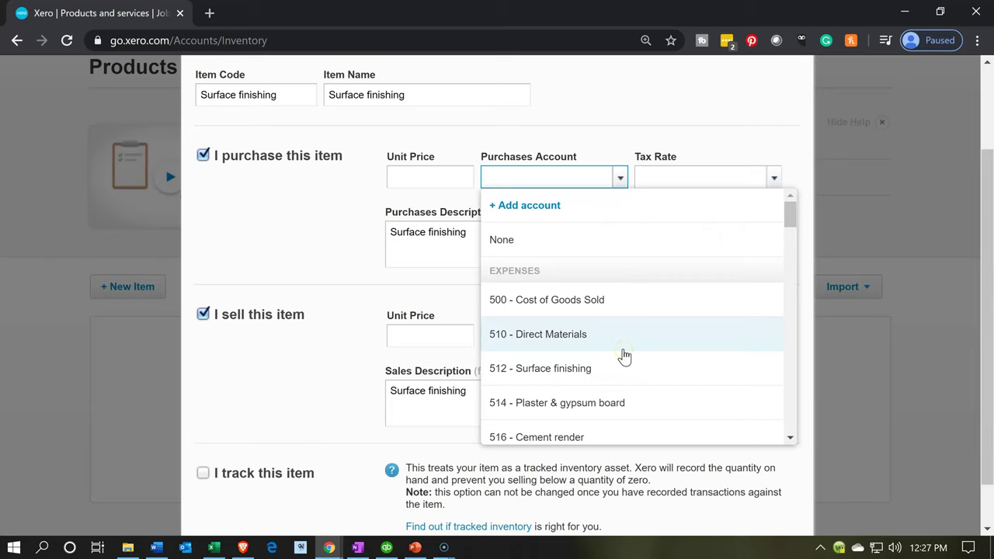
pyautogui.scroll(-3, 625, 356)
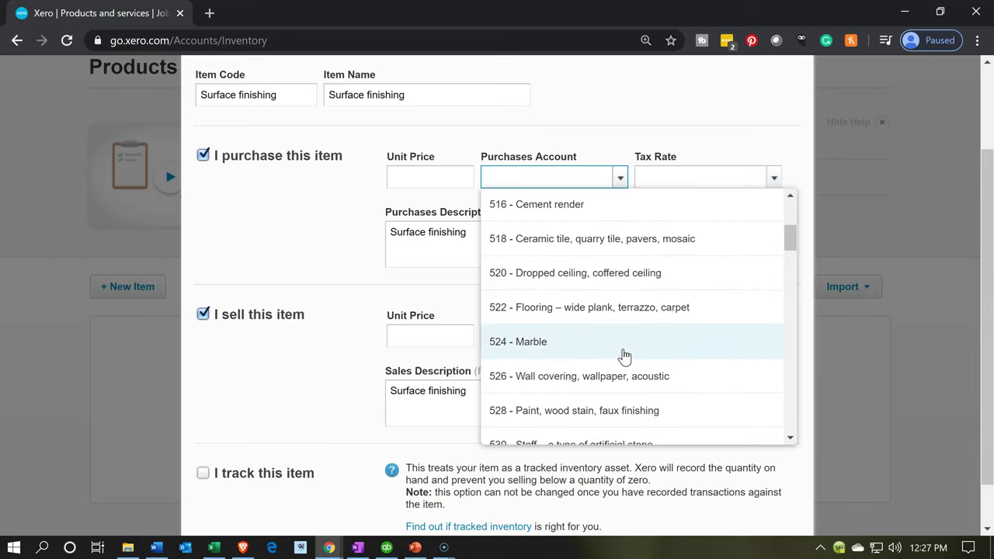
pyautogui.scroll(-1, 625, 355)
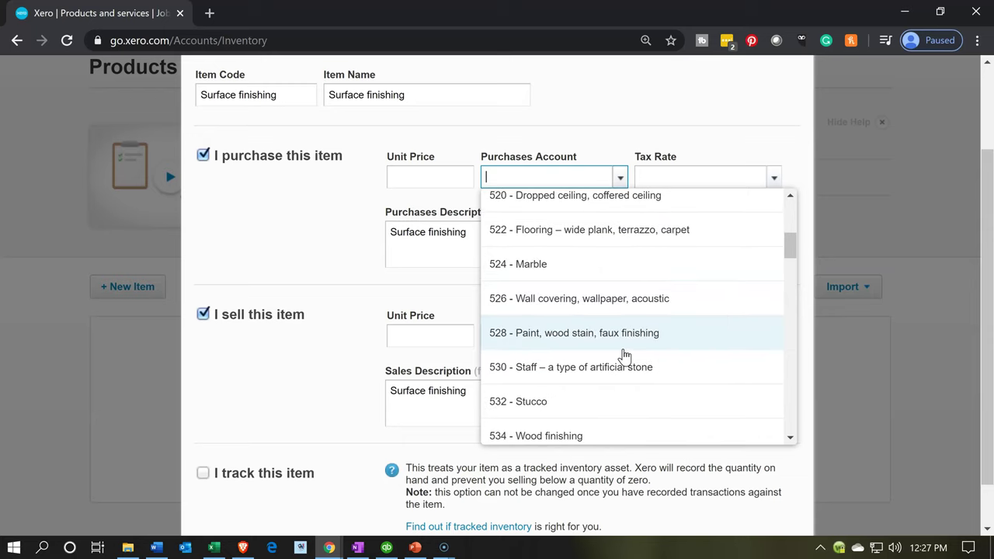
pyautogui.scroll(-1, 625, 355)
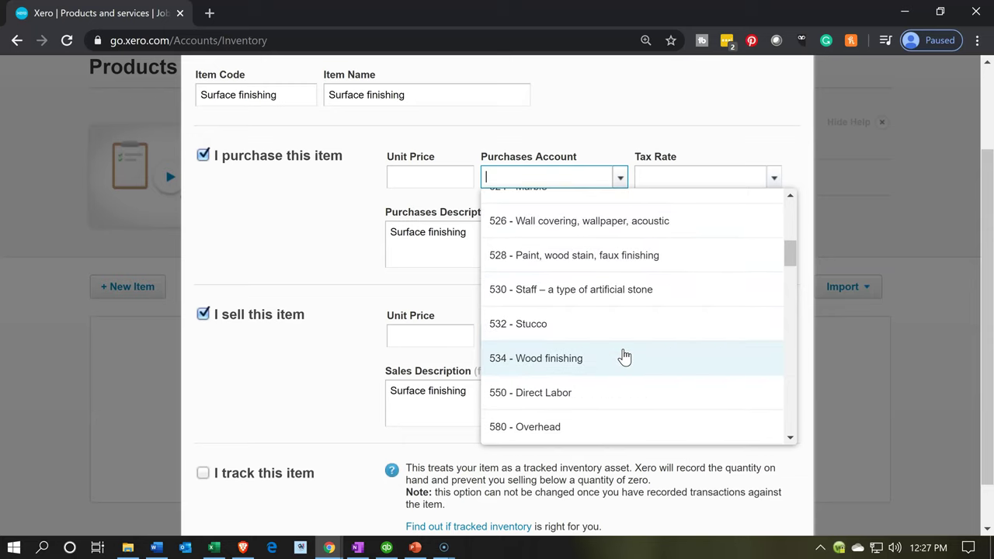
pyautogui.write('s')
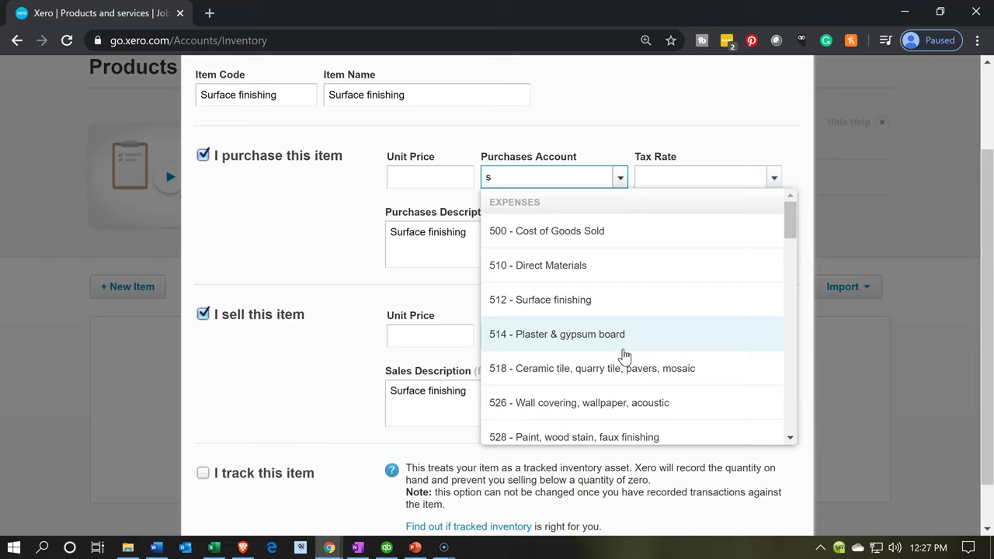
pyautogui.write('urf')
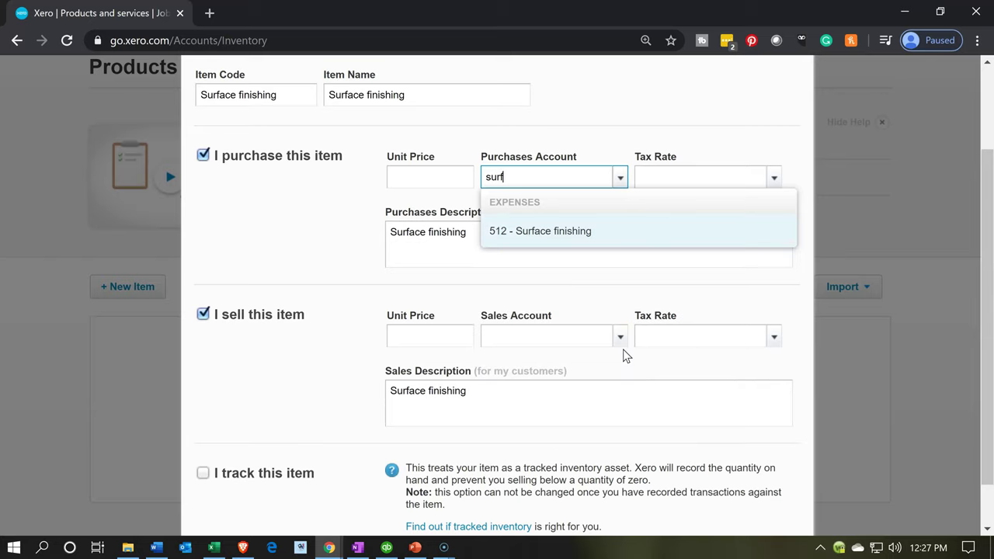
pyautogui.click(541, 233)
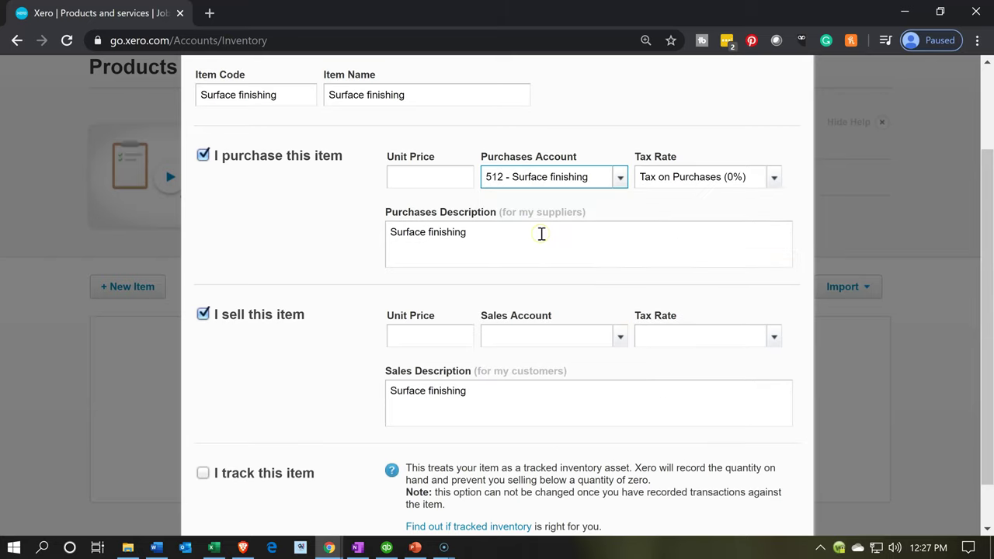
pyautogui.press('Tab')
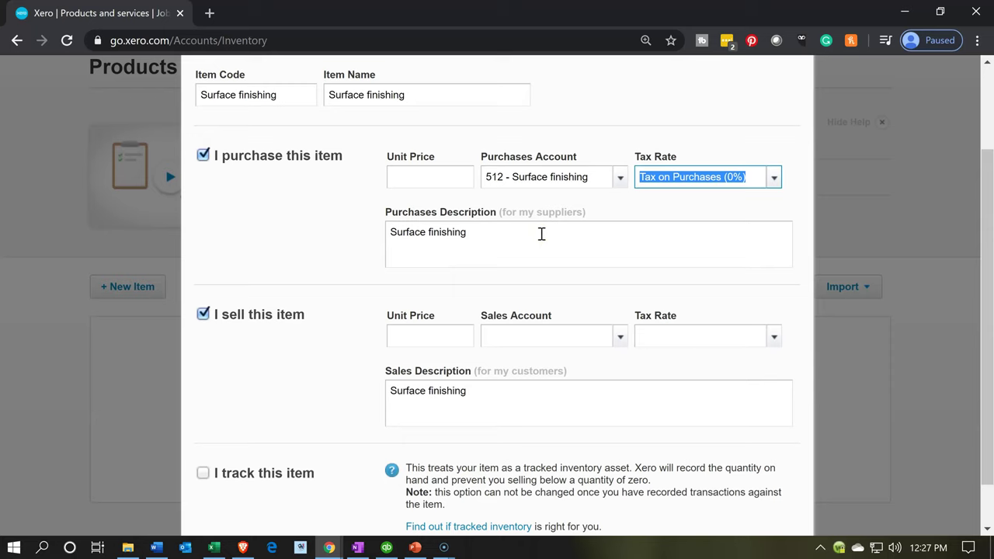
pyautogui.press('Tab')
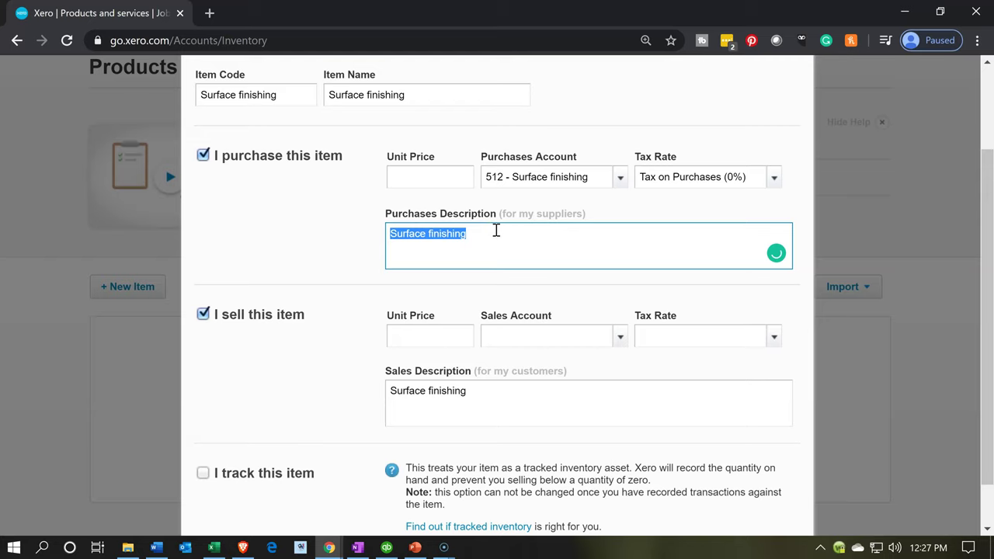
pyautogui.press('Tab')
pyautogui.press('Tab')
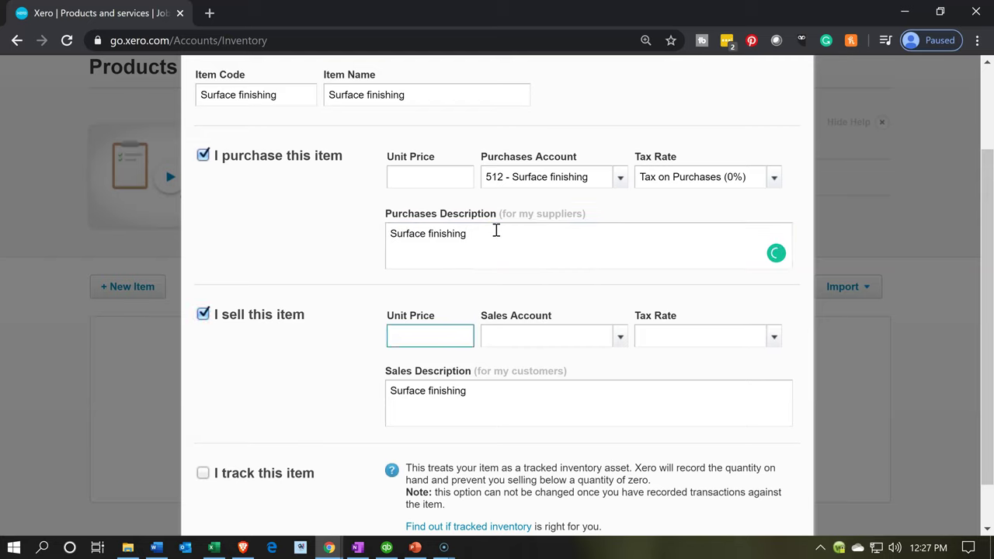
# - Set the sales account to 400 - Sales and save using Save & add another
pyautogui.press('Tab')
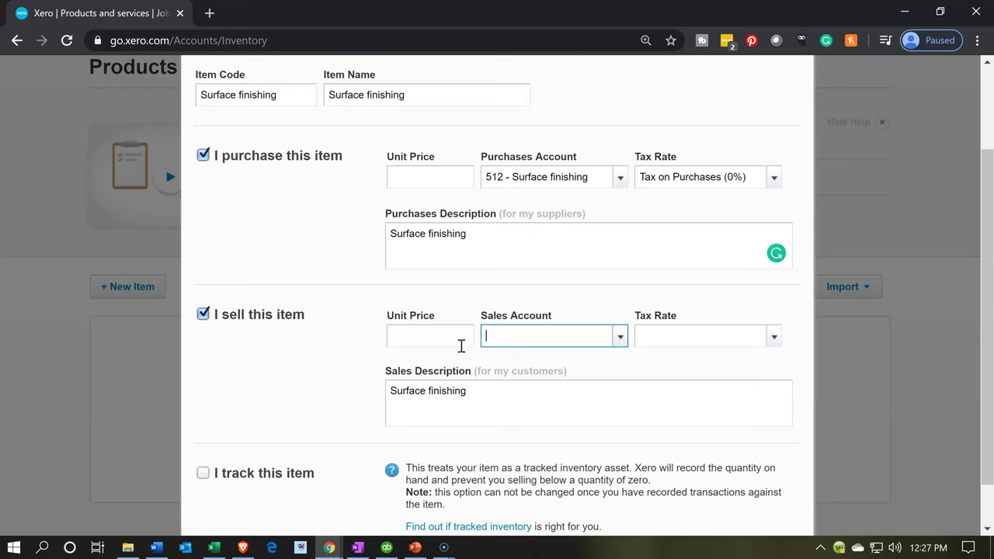
pyautogui.click(620, 332)
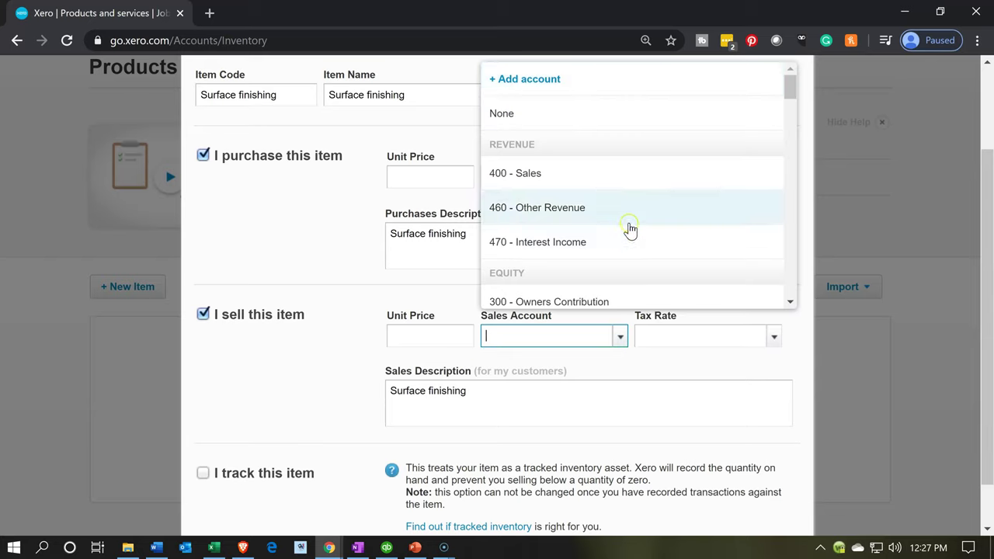
pyautogui.click(559, 186)
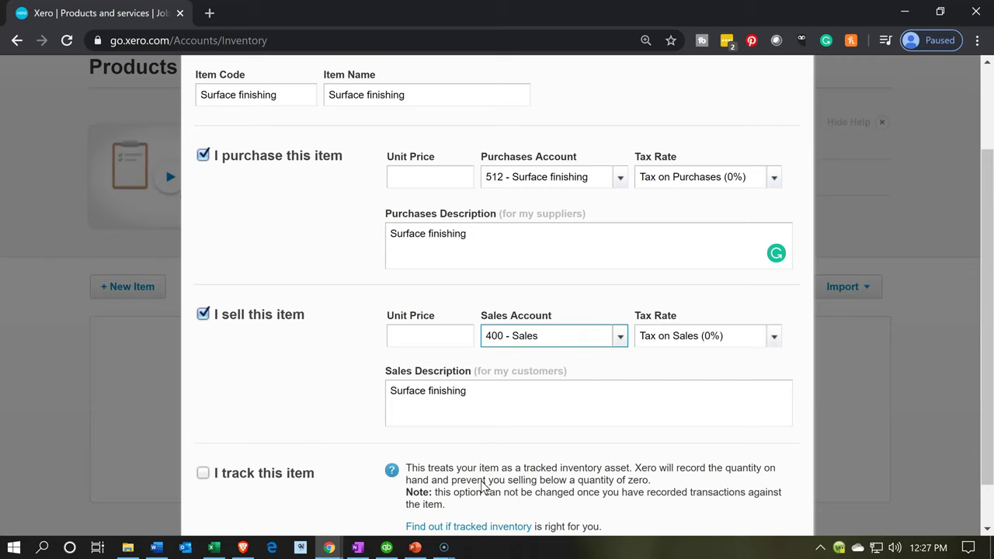
pyautogui.scroll(-1, 462, 481)
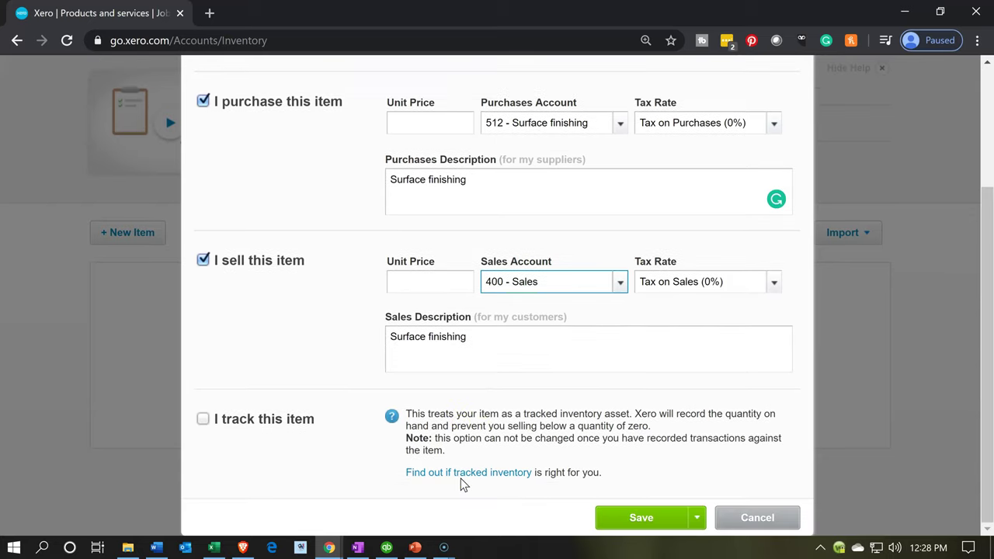
pyautogui.click(697, 518)
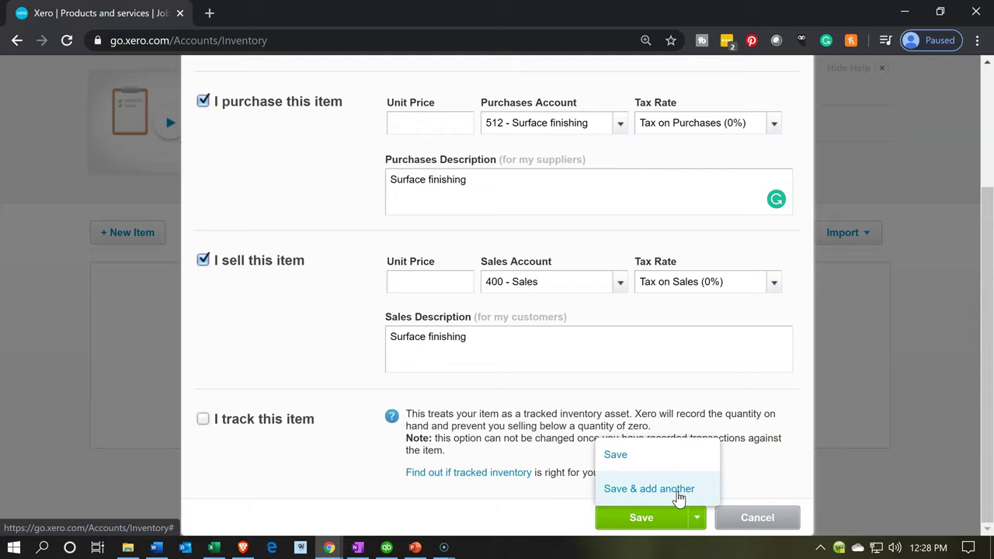
pyautogui.click(677, 489)
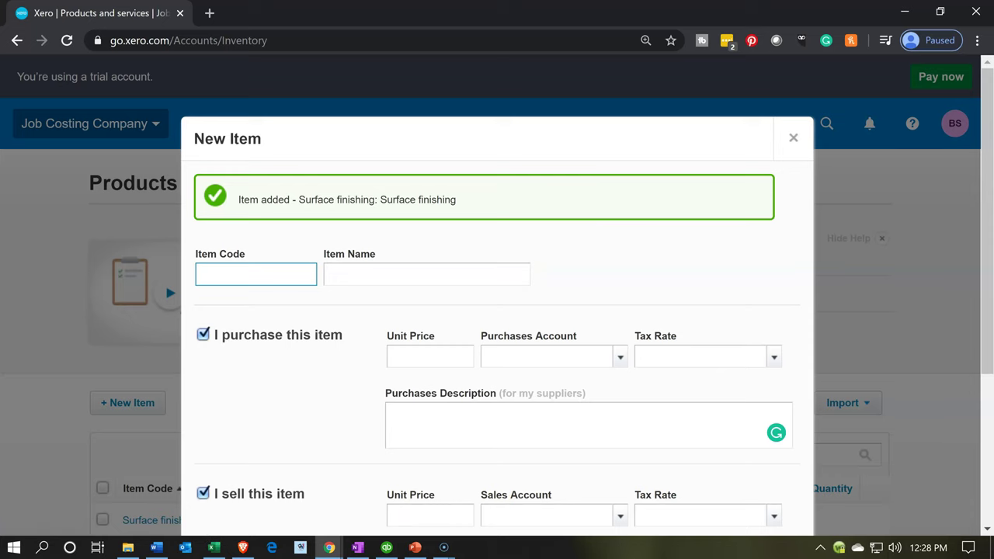
# - Copy 'Plaster & gypsum board' from Excel and paste it as the item code and name
pyautogui.click(214, 547)
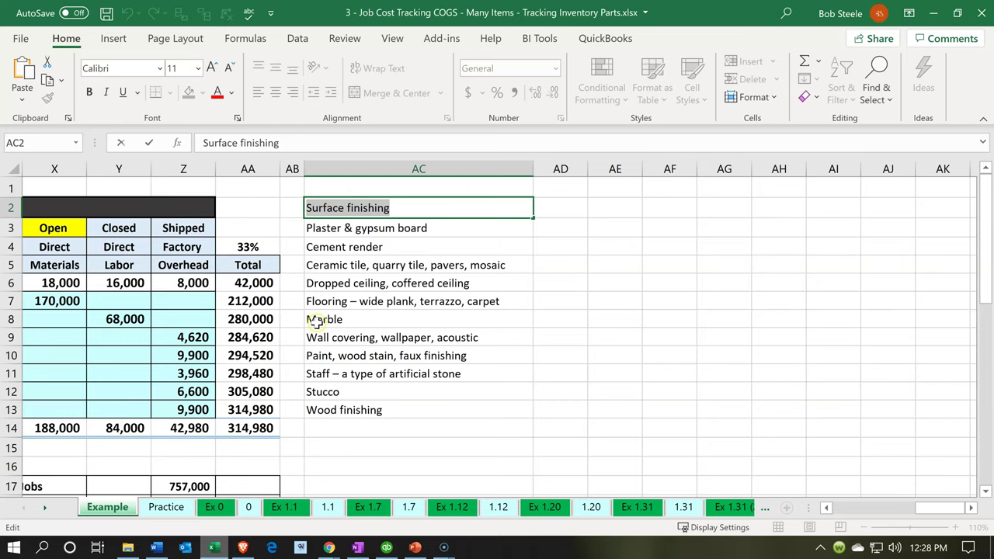
pyautogui.click(435, 228)
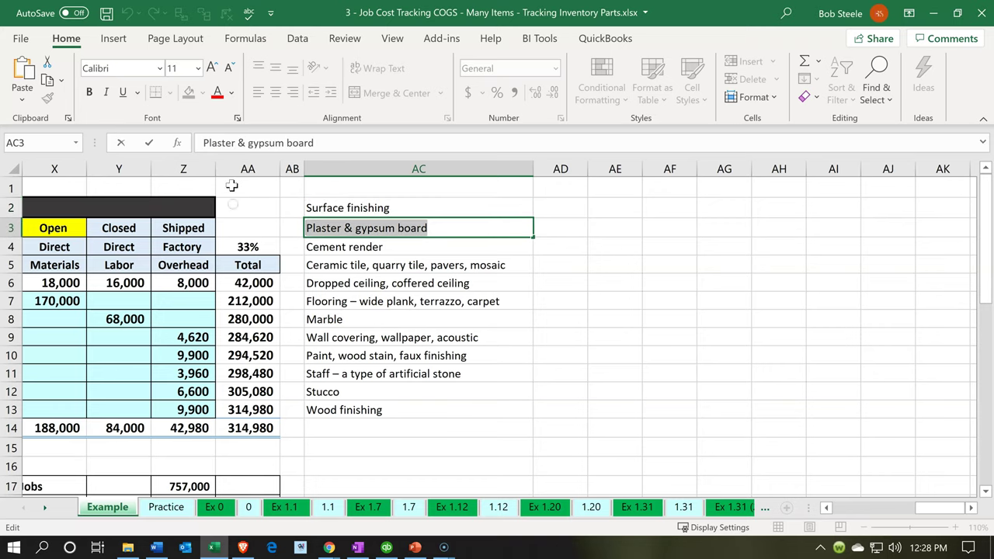
pyautogui.click(931, 13)
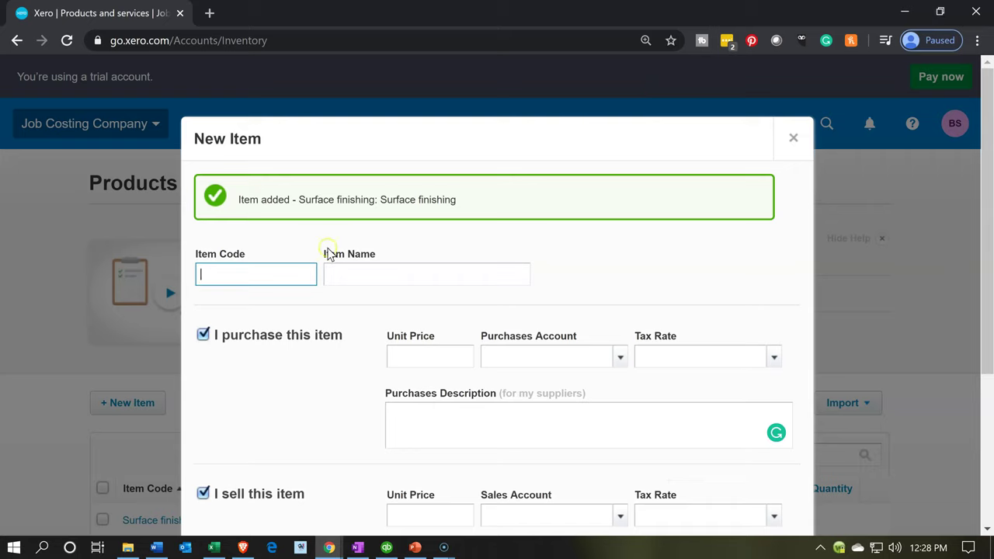
pyautogui.write('Plaster & gypsum board')
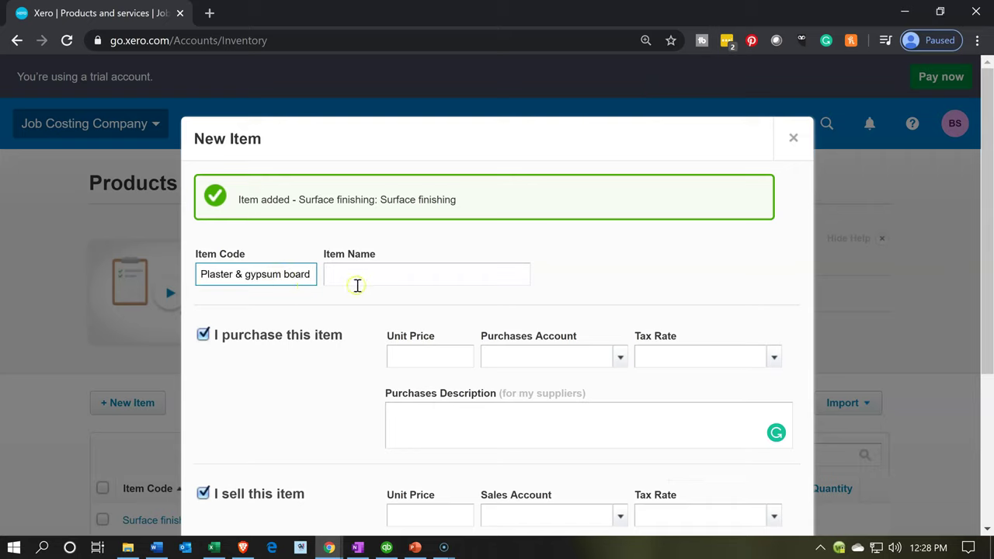
pyautogui.click(354, 286)
pyautogui.write('Plaster & gypsum board')
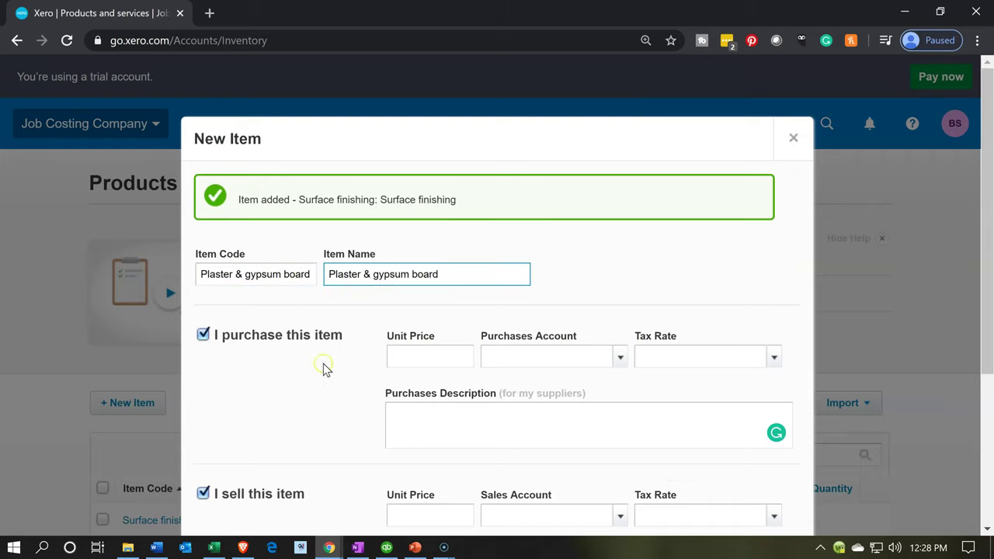
# - Set the purchases account to 514 - Plaster & gypsum board
pyautogui.click(586, 355)
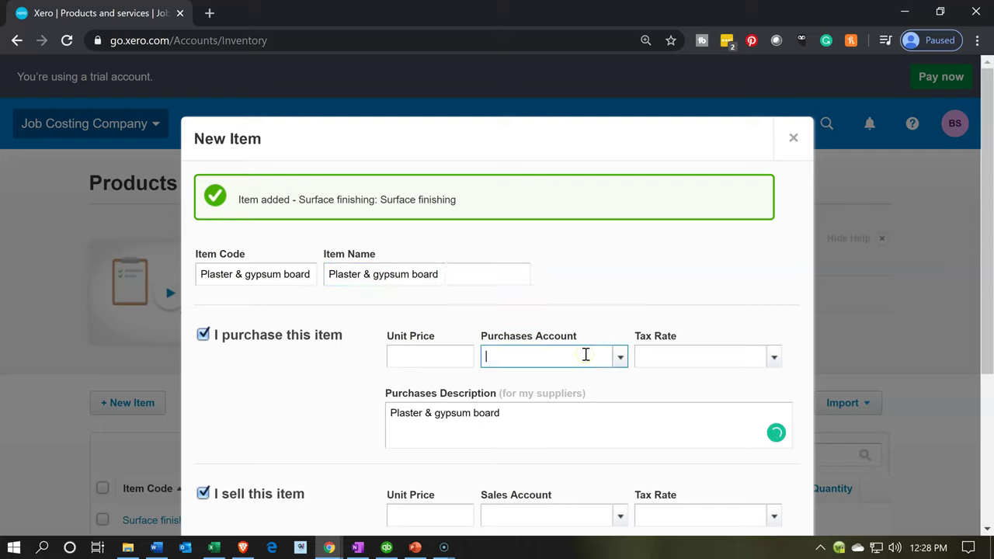
pyautogui.write('Plaster & gypsum board')
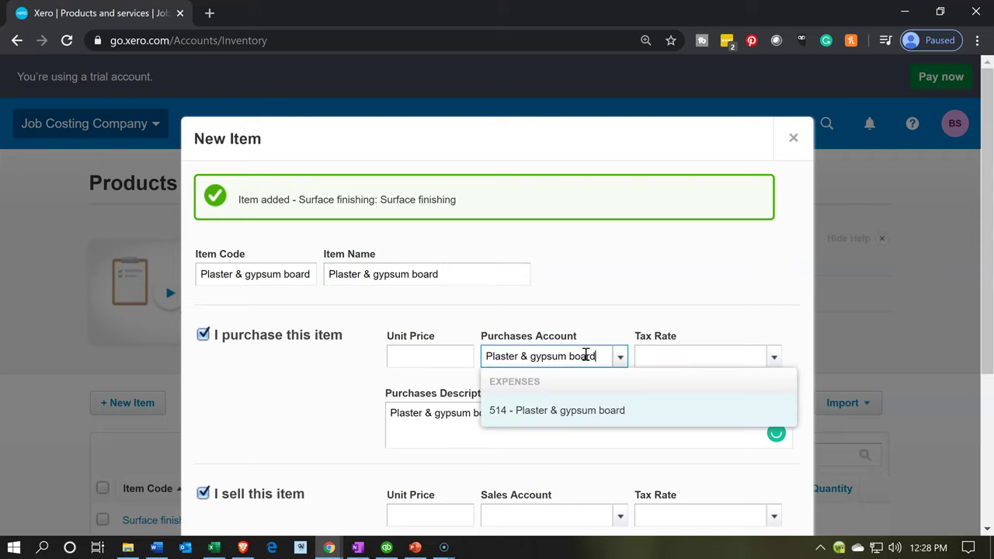
pyautogui.click(583, 414)
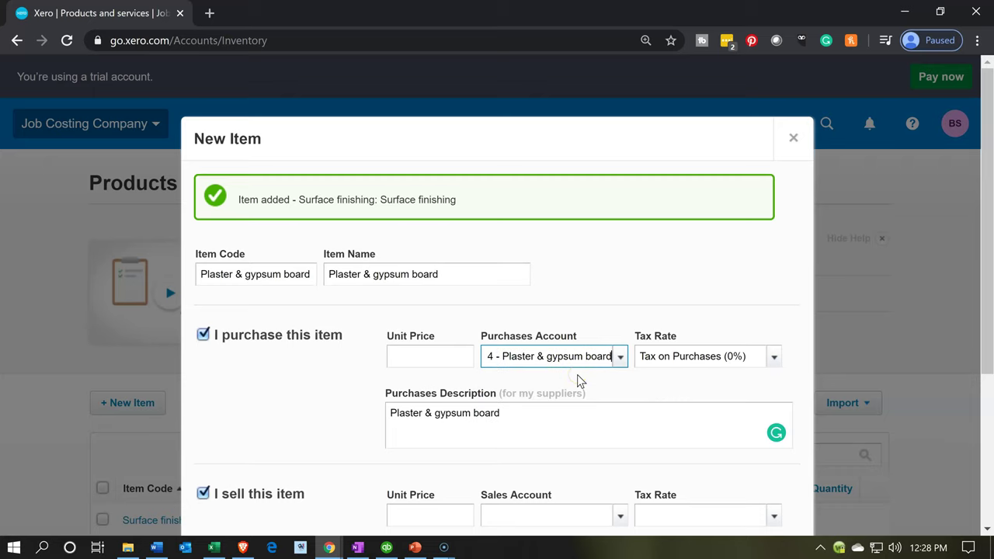
pyautogui.click(536, 413)
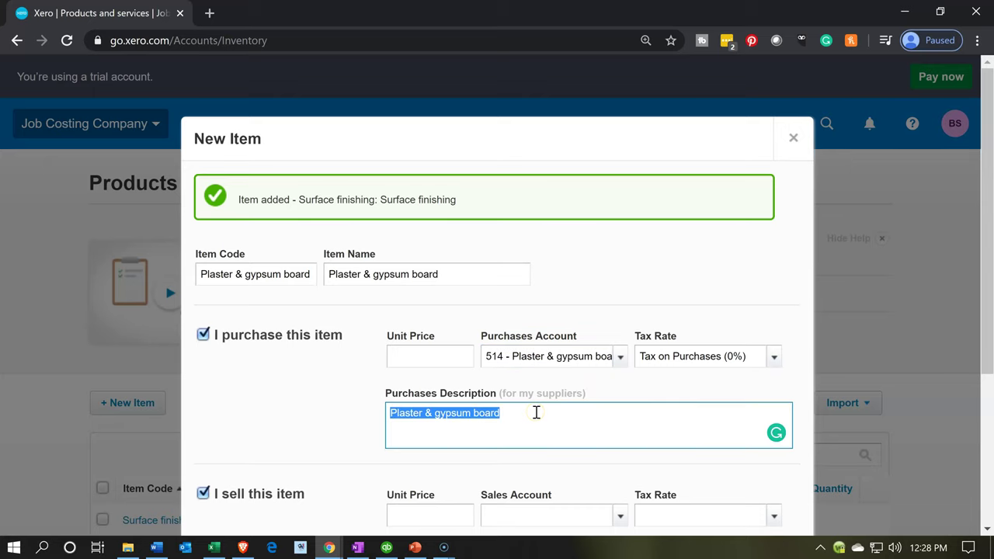
# - Set the sales account to 400 - Sales and save using Save & add another
pyautogui.scroll(-1, 536, 413)
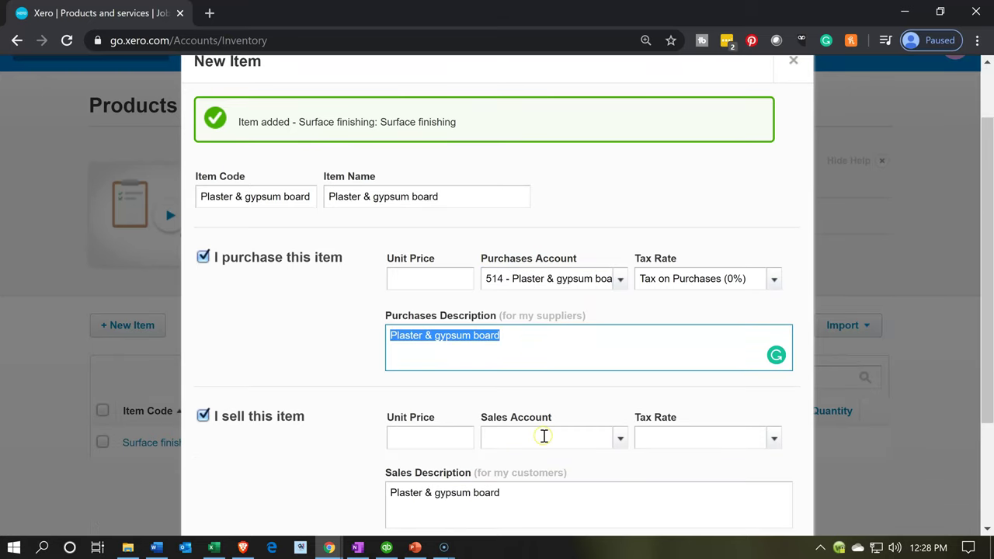
pyautogui.click(544, 436)
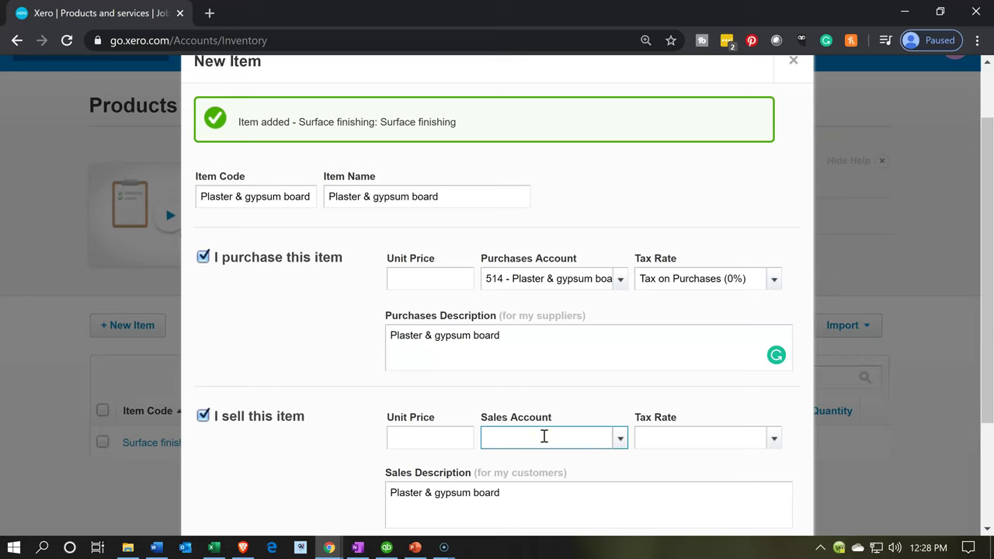
pyautogui.write('sa')
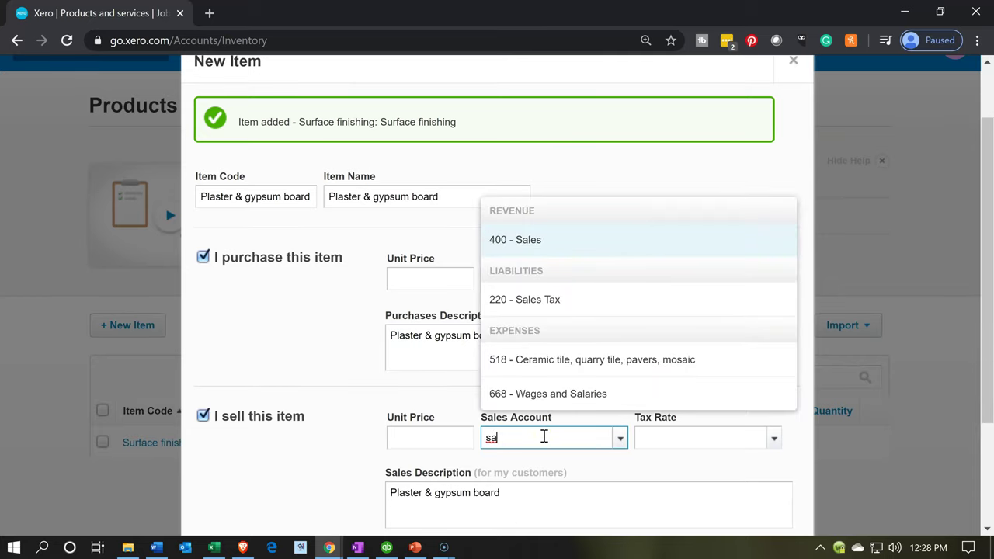
pyautogui.press('Tab')
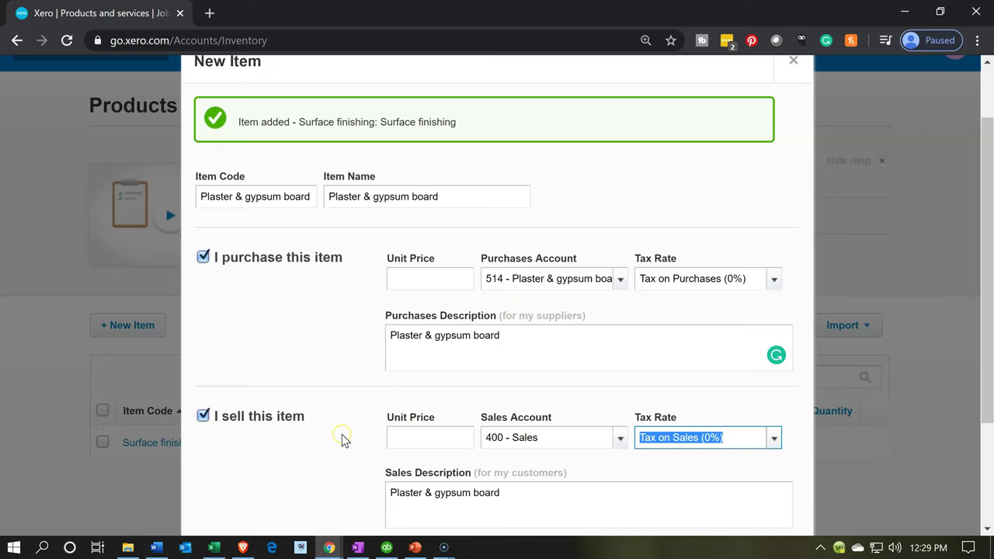
pyautogui.scroll(-2, 341, 439)
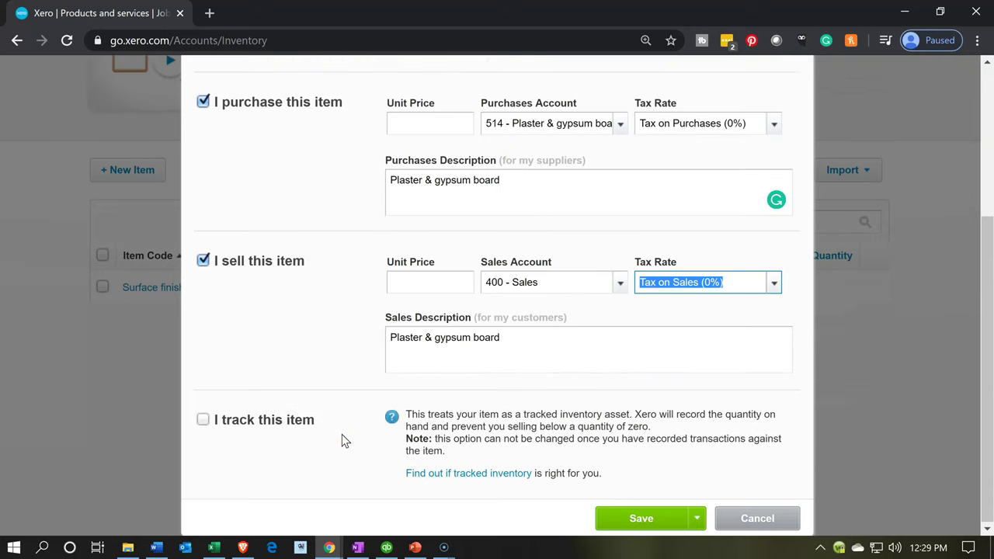
pyautogui.click(700, 519)
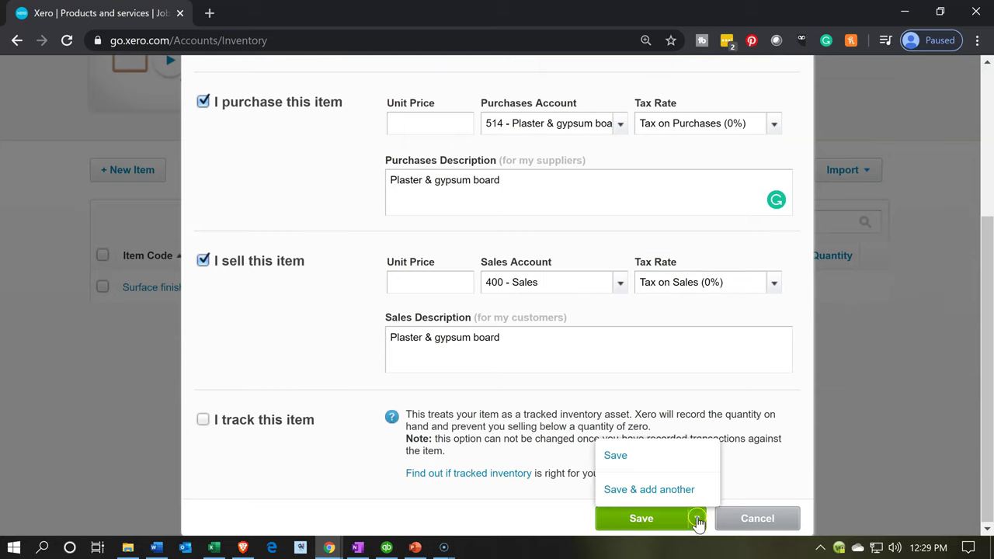
pyautogui.click(665, 497)
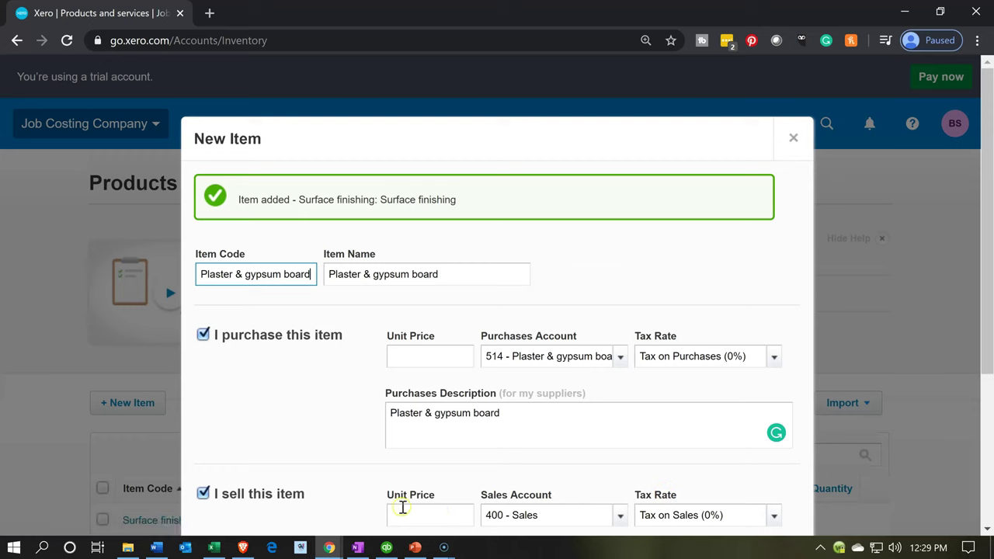
# - Copy 'Cement render' from cell AC4 into the new item's code and name
pyautogui.click(210, 549)
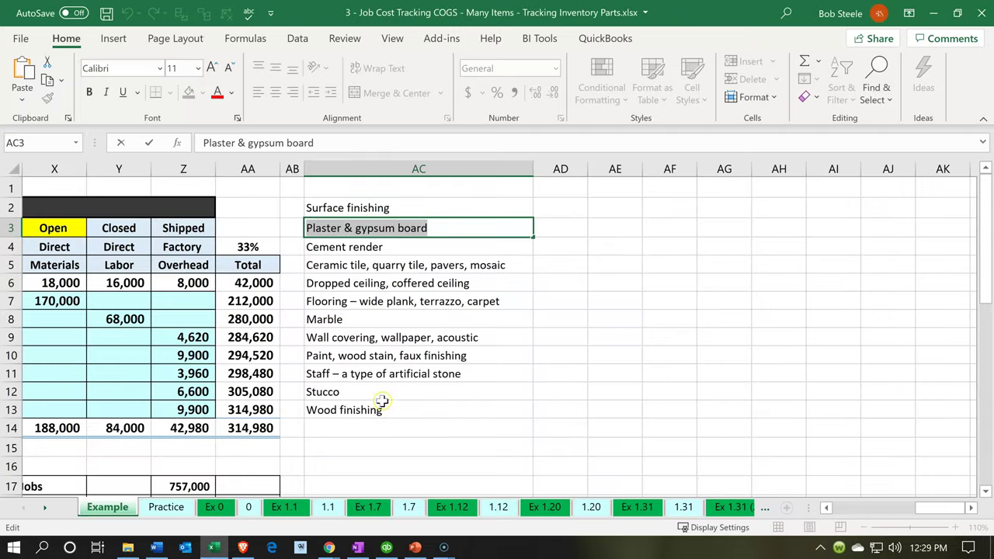
pyautogui.doubleClick(388, 246)
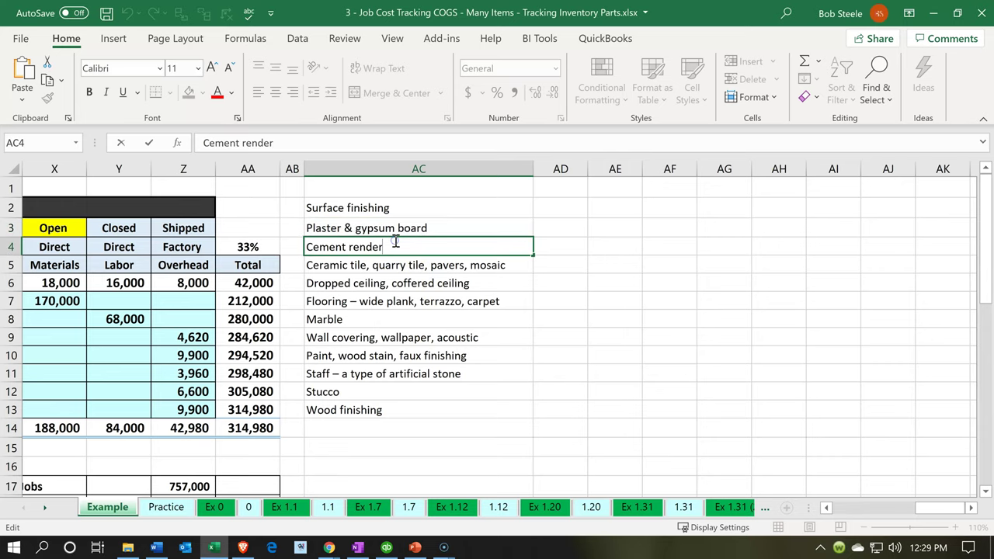
pyautogui.moveTo(379, 241); pyautogui.dragTo(305, 239)
pyautogui.hotkey('ctrl', 'c')
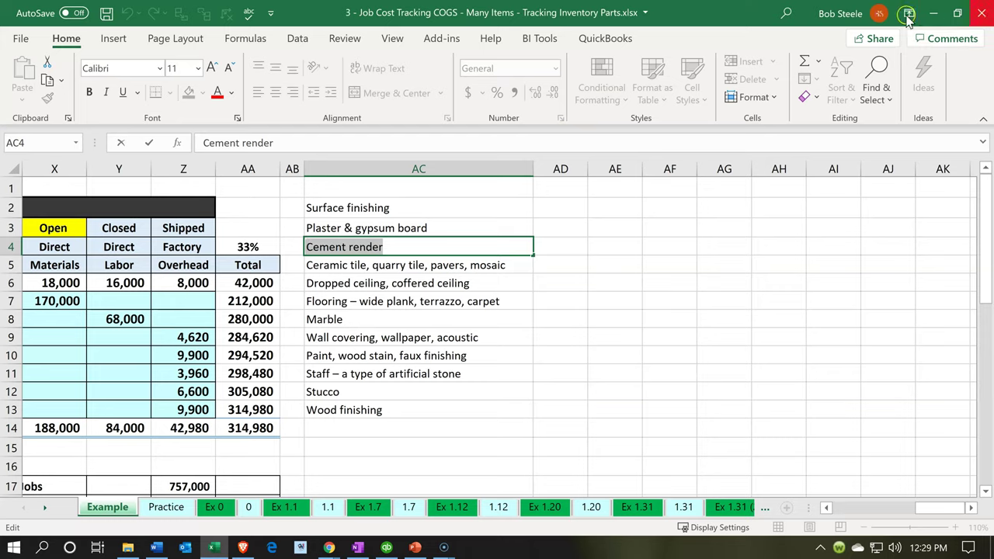
pyautogui.click(932, 16)
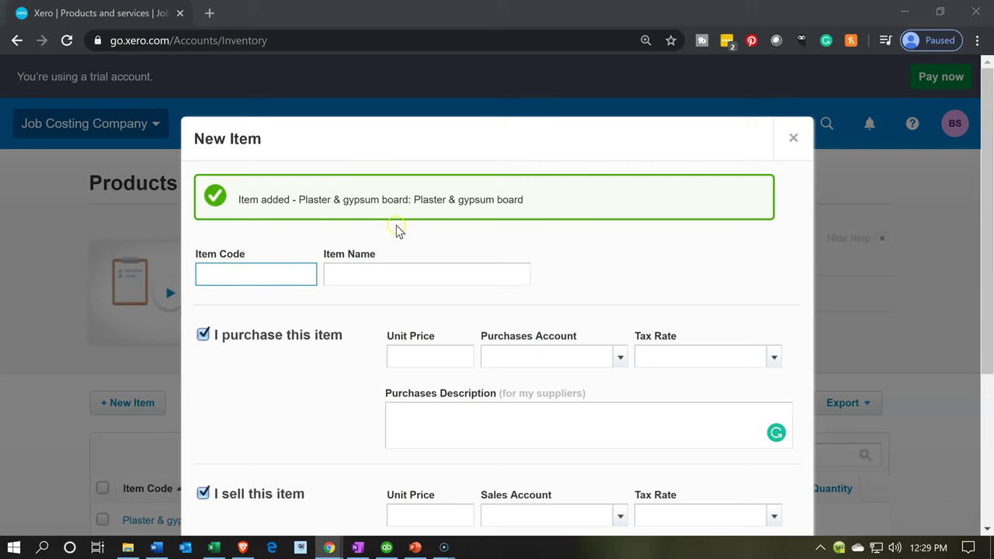
pyautogui.hotkey('ctrl', 'v')
pyautogui.click(357, 271)
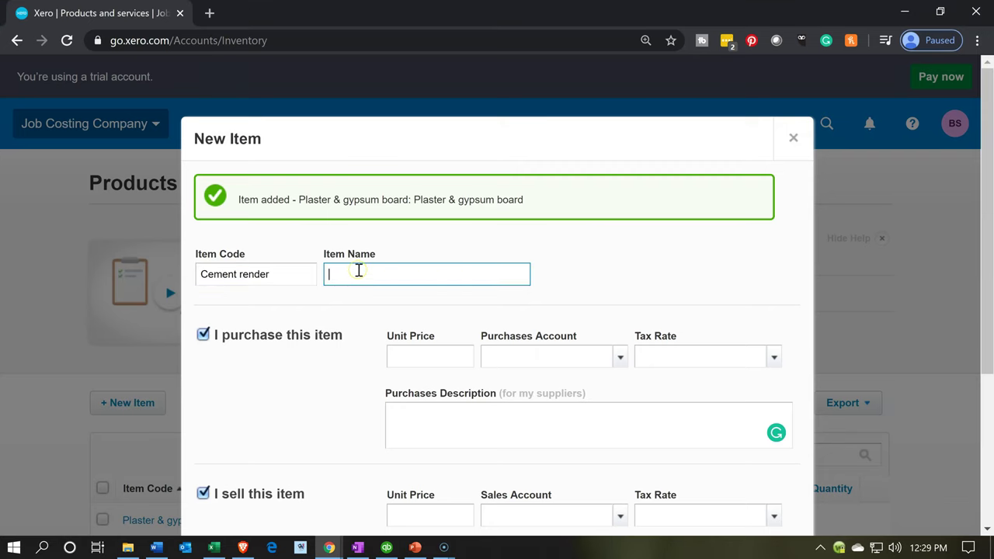
pyautogui.hotkey('ctrl', 'v')
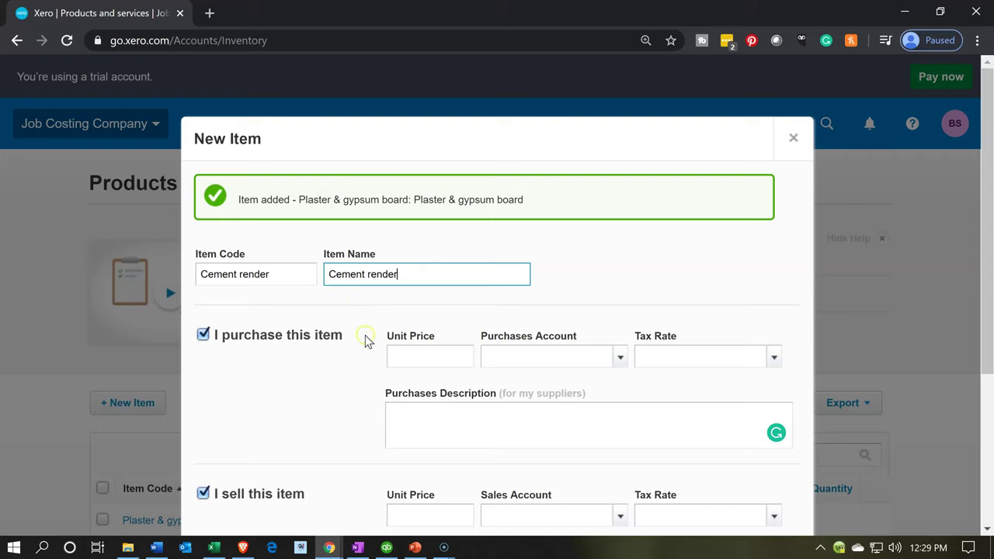
# - Link the item to purchases account 516 - Cement render and 400 - Sales, then Save & add another
pyautogui.click(523, 353)
pyautogui.hotkey('ctrl', 'v')
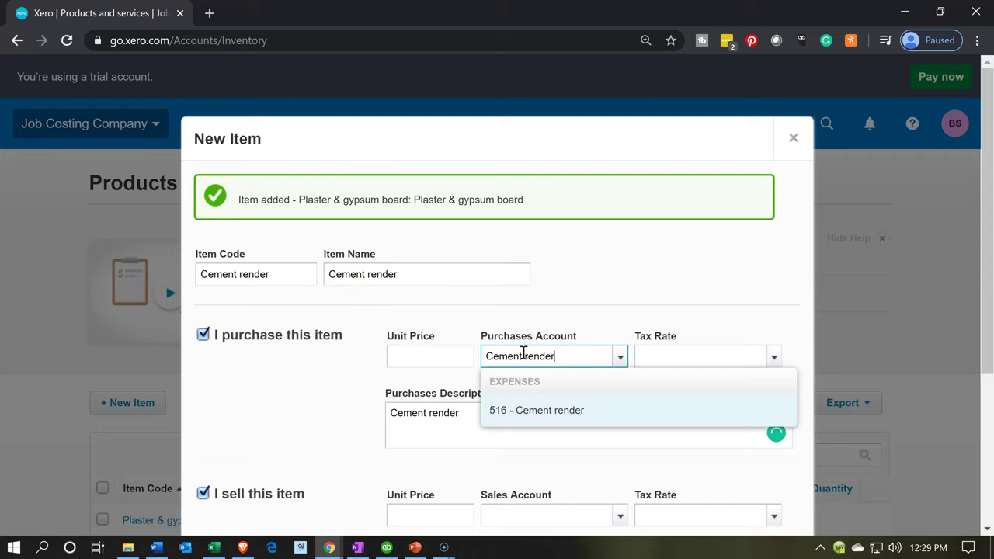
pyautogui.click(526, 420)
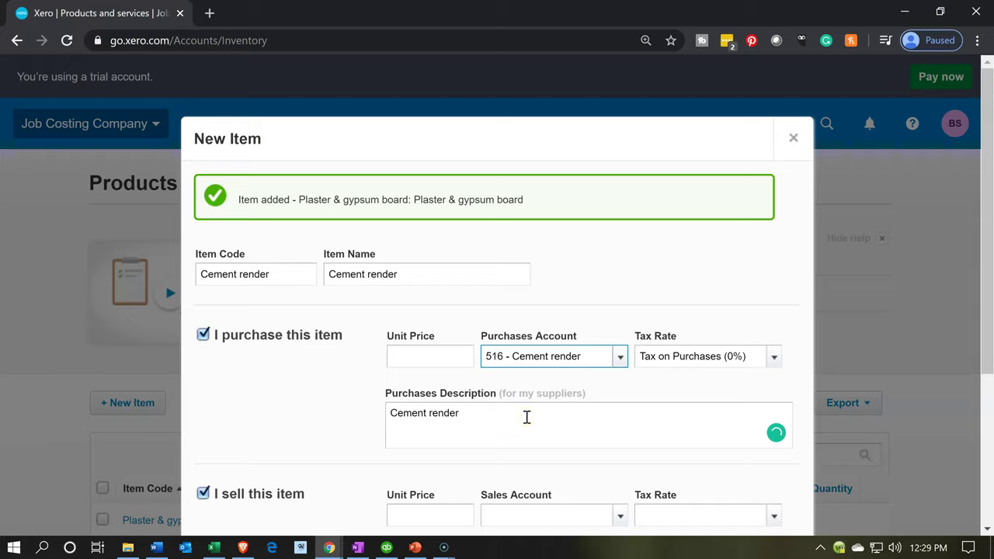
pyautogui.scroll(-1, 527, 417)
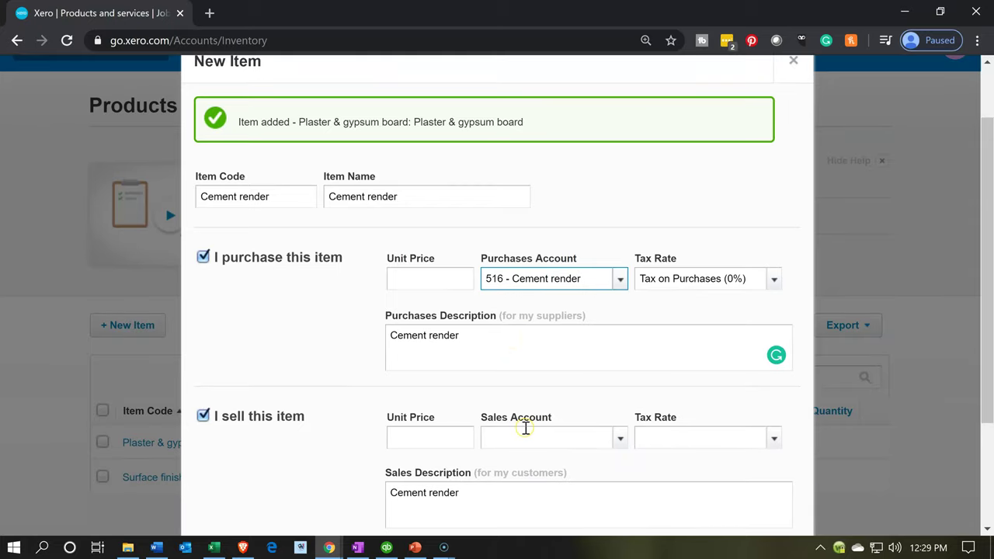
pyautogui.click(525, 428)
pyautogui.write('sal')
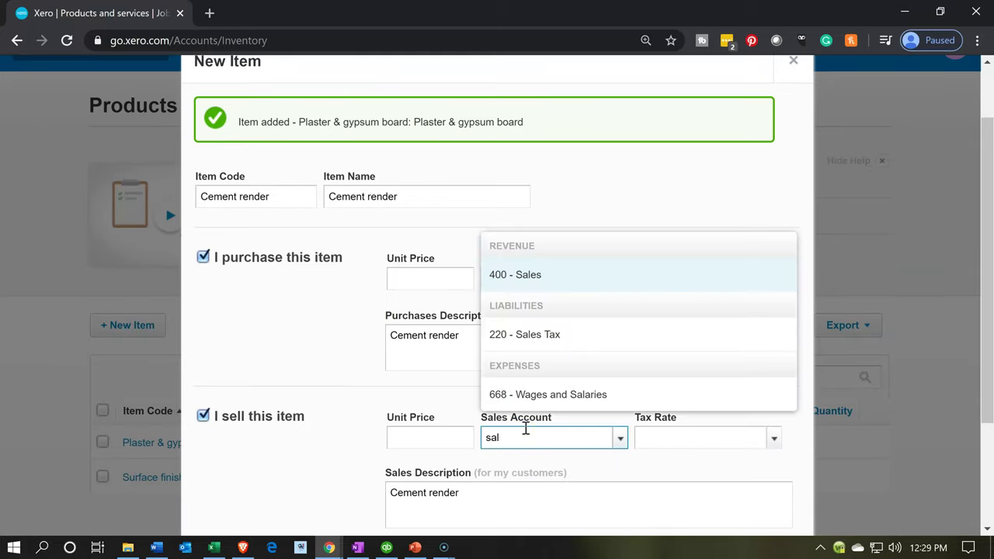
pyautogui.press('Tab')
pyautogui.scroll(-1, 525, 428)
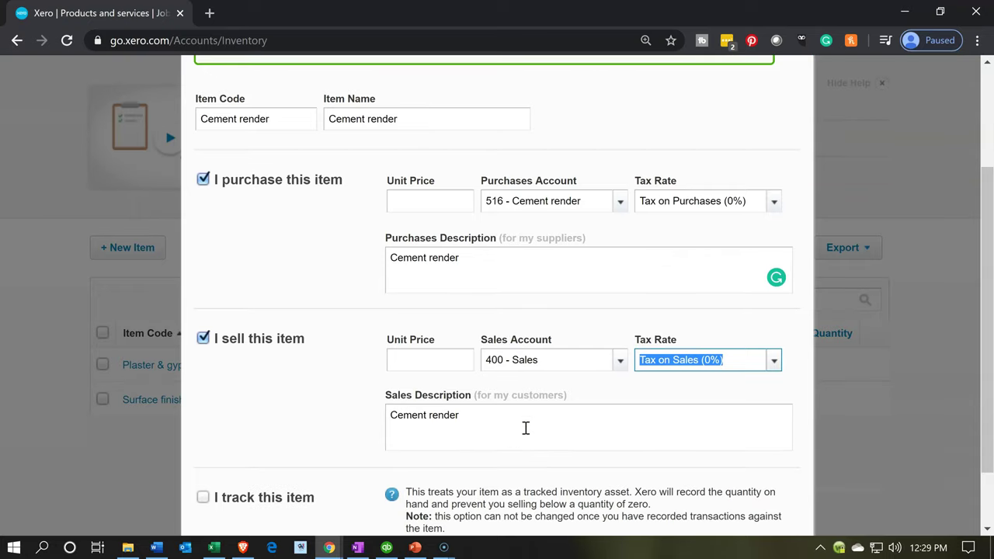
pyautogui.scroll(-1, 525, 428)
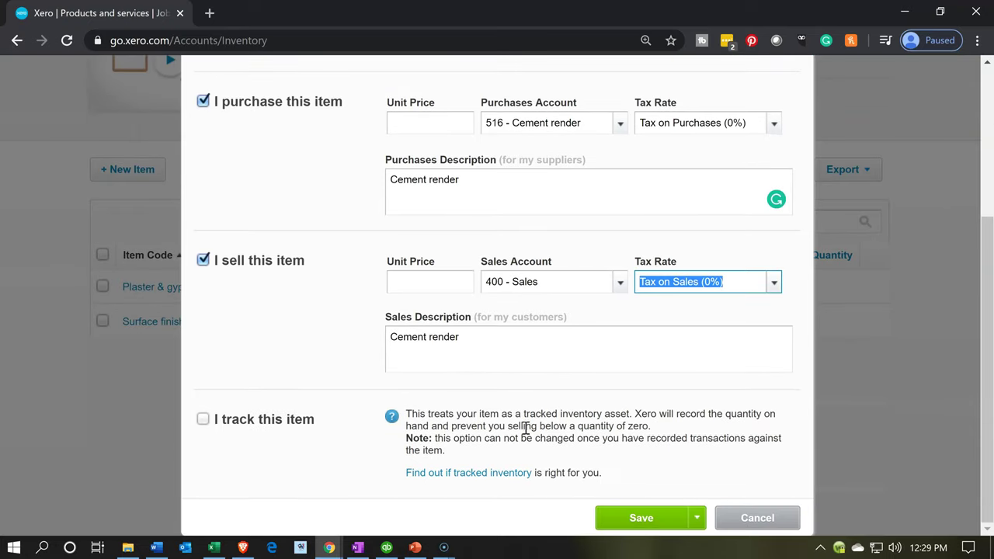
pyautogui.click(700, 517)
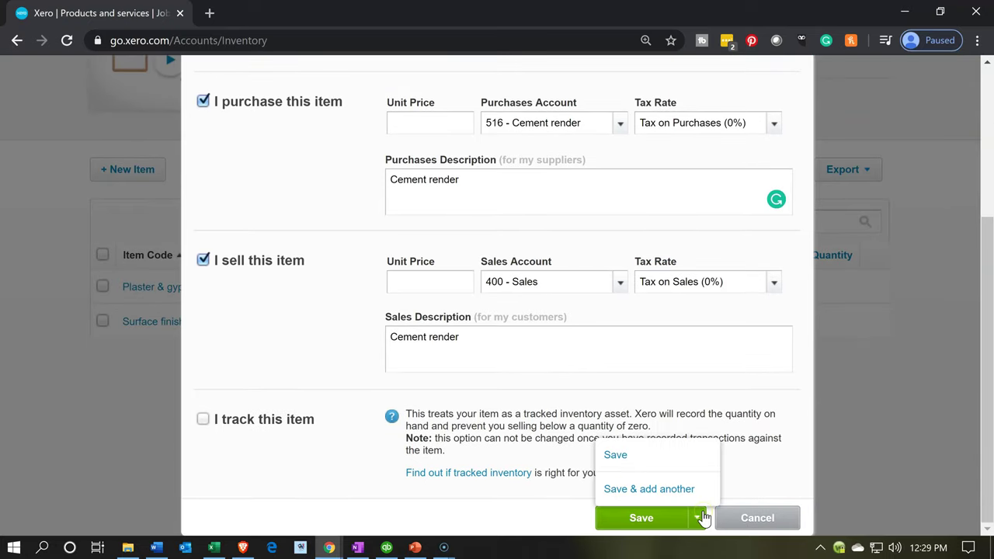
pyautogui.click(668, 489)
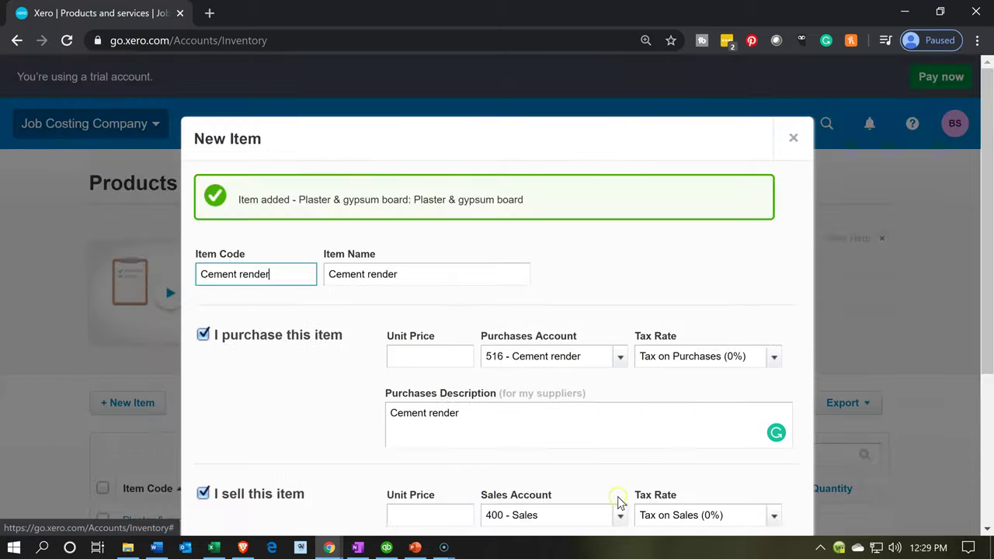
# - Copy 'Ceramic tile, quarry tile, pavers, mosaic' from cell AC5 into the item's code and name
pyautogui.click(215, 547)
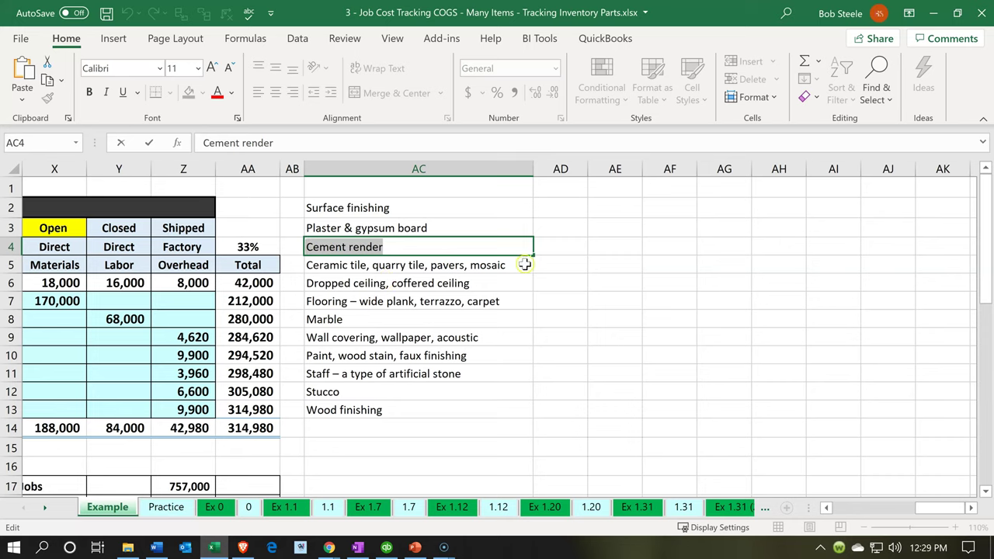
pyautogui.doubleClick(517, 265)
pyautogui.moveTo(514, 265); pyautogui.dragTo(319, 266)
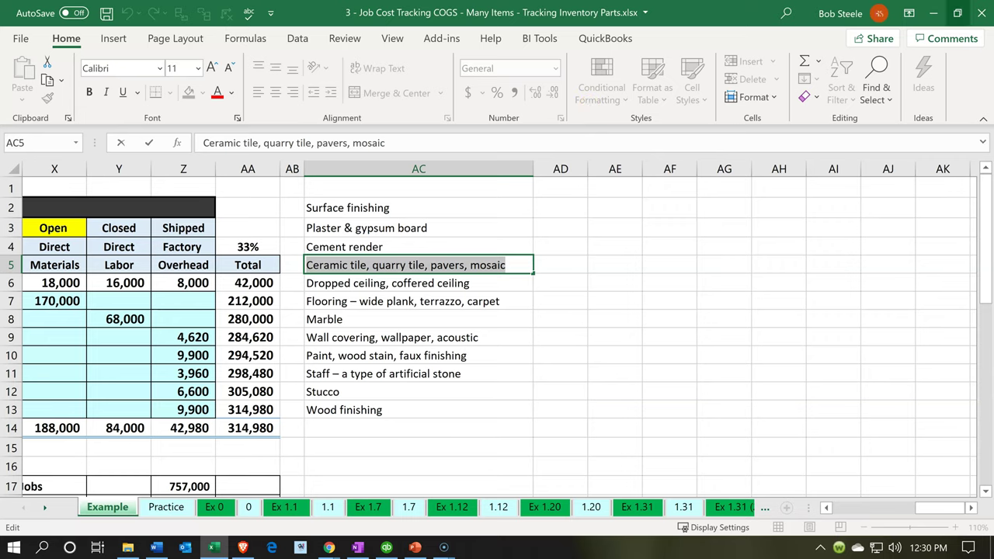
pyautogui.click(931, 14)
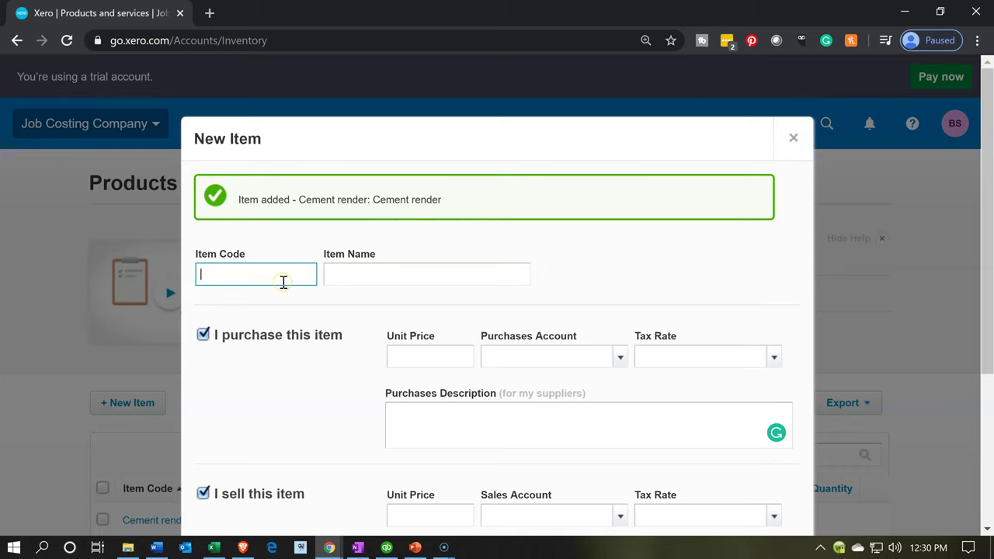
pyautogui.write('Ceramic tile, quarry tile, pav')
pyautogui.click(377, 273)
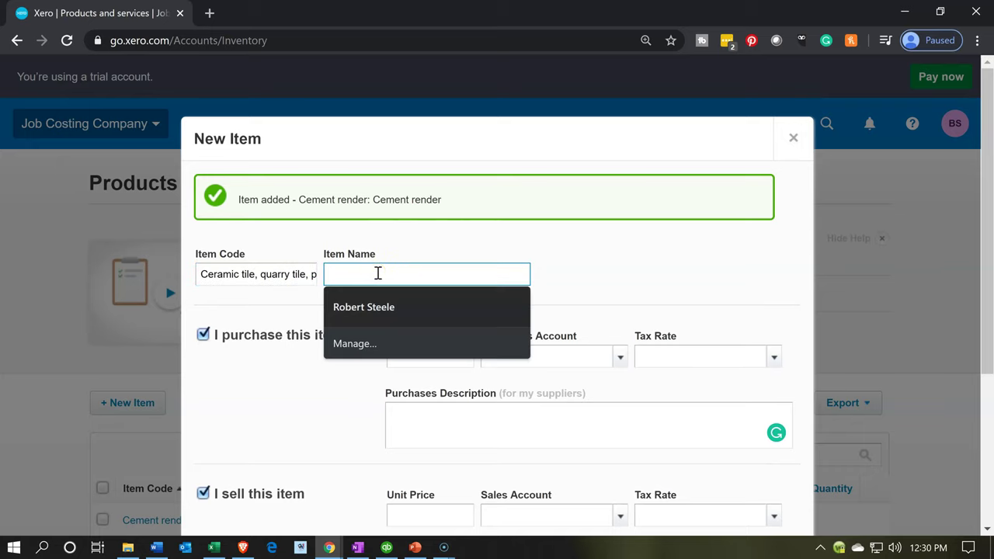
pyautogui.write('Ceramic tile, quarry tile, pavers, mosaic')
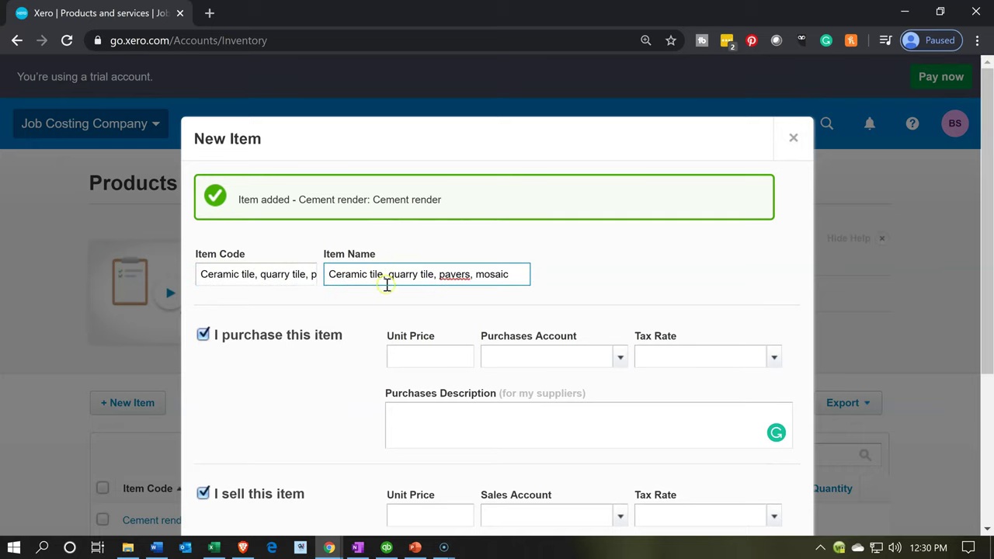
# - Set purchases account 518 and sales account 400 - Sales, then Save & add another
pyautogui.click(505, 357)
pyautogui.write('Ceramic tile, quarry tile, pavers, mosaic')
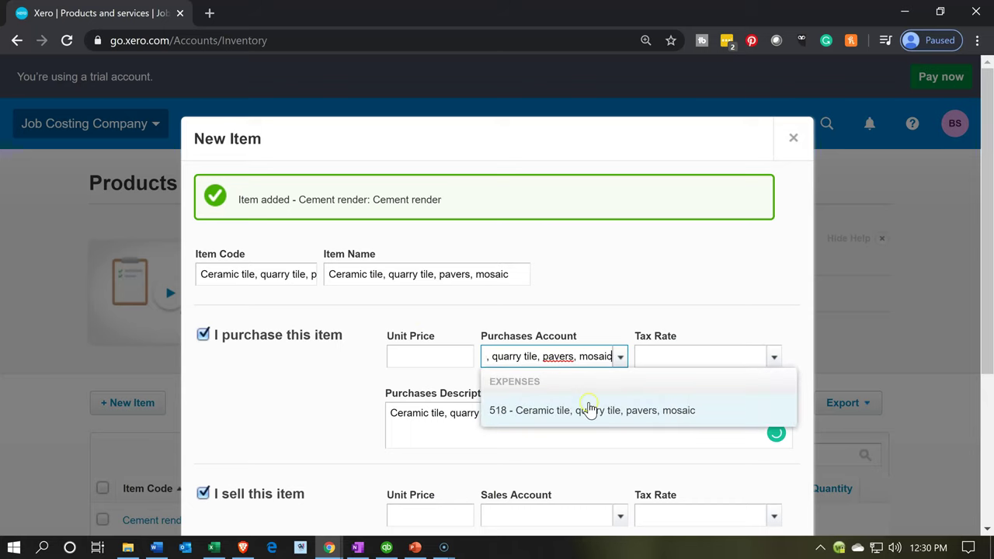
pyautogui.click(596, 410)
pyautogui.scroll(-1, 601, 407)
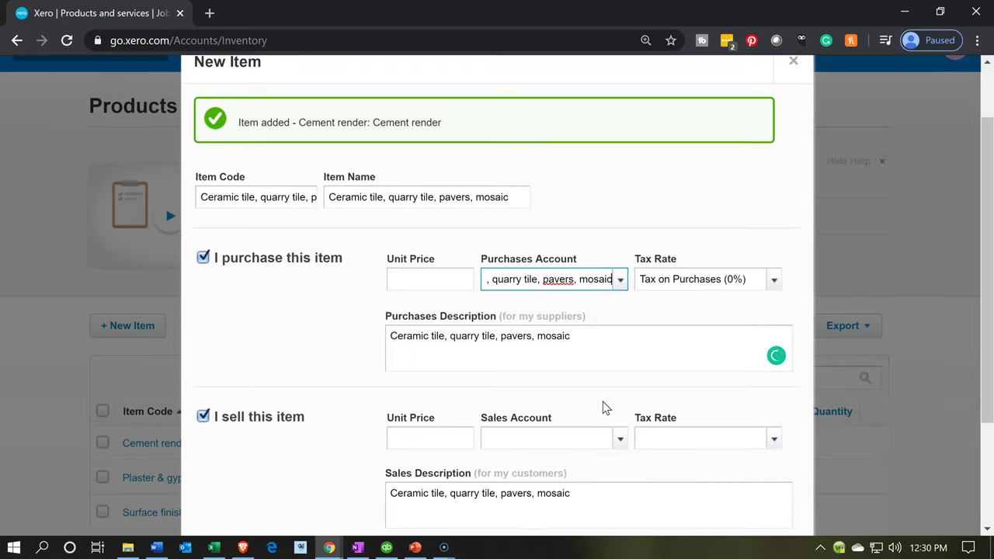
pyautogui.scroll(-1, 605, 408)
pyautogui.click(534, 354)
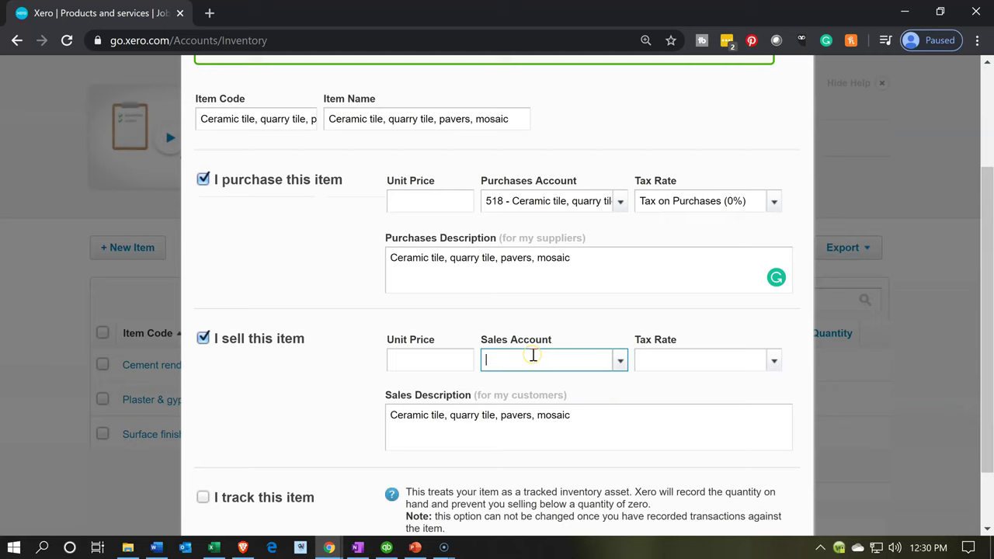
pyautogui.write('sa')
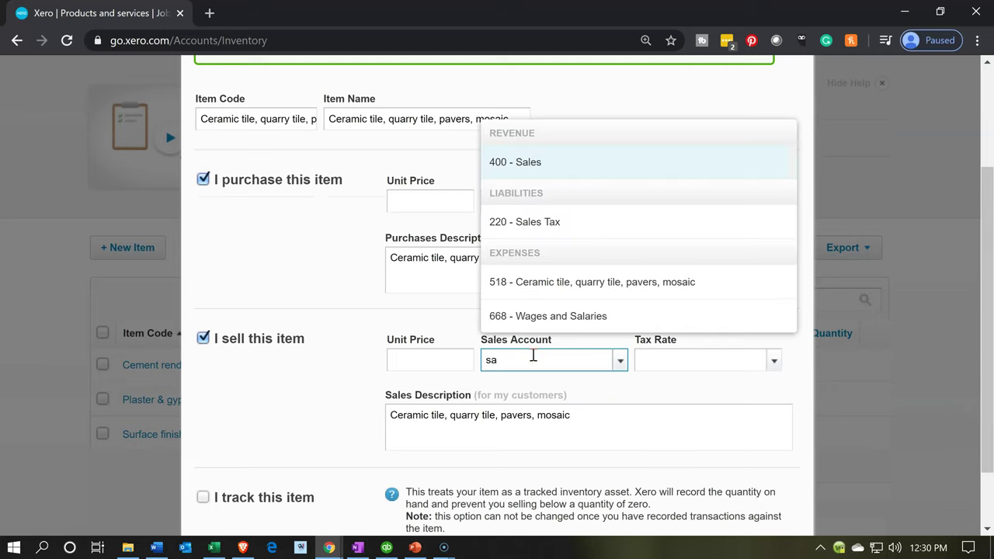
pyautogui.press('Tab')
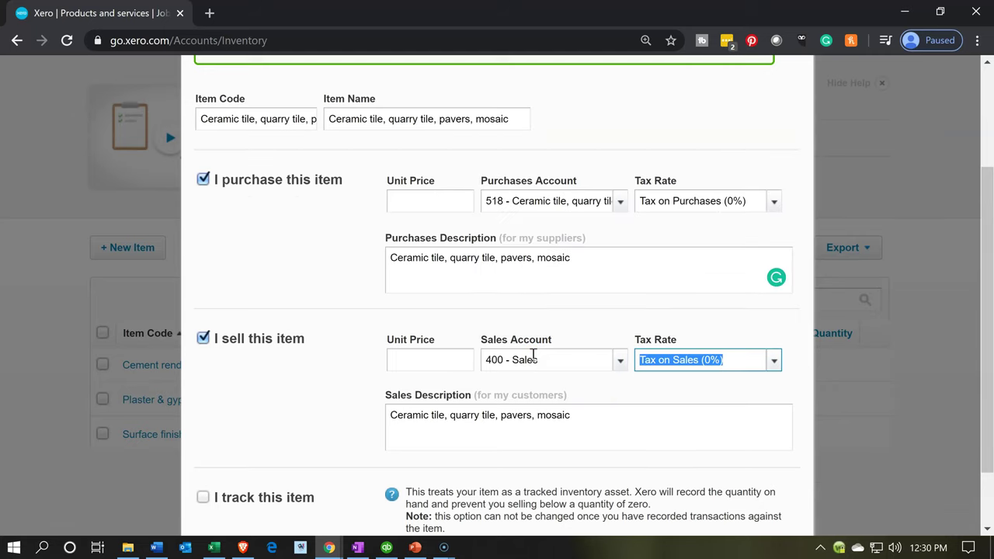
pyautogui.scroll(-1, 510, 400)
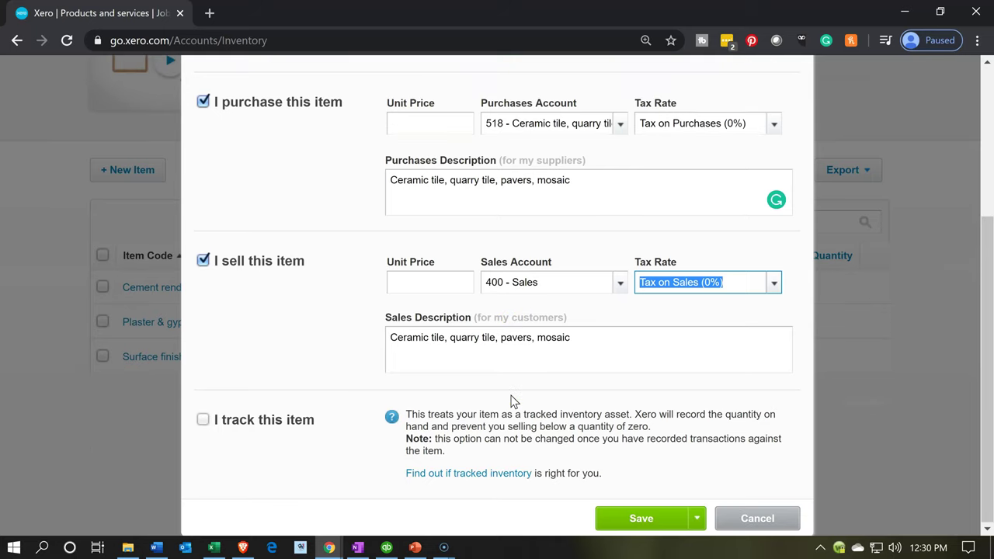
pyautogui.click(703, 518)
pyautogui.click(680, 489)
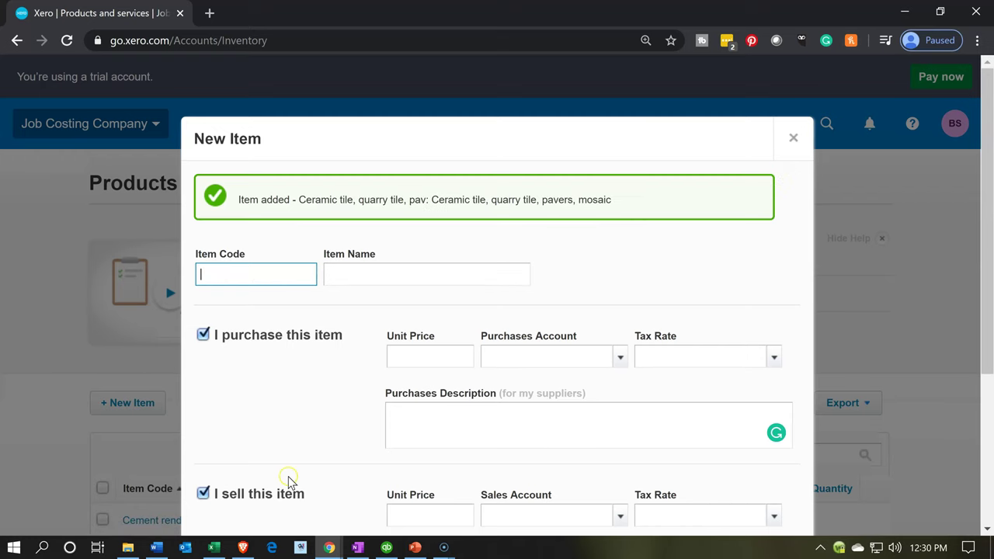
# - Copy 'Dropped ceiling, coffered ceiling' from cell AC6 into the item's code and name
pyautogui.click(213, 547)
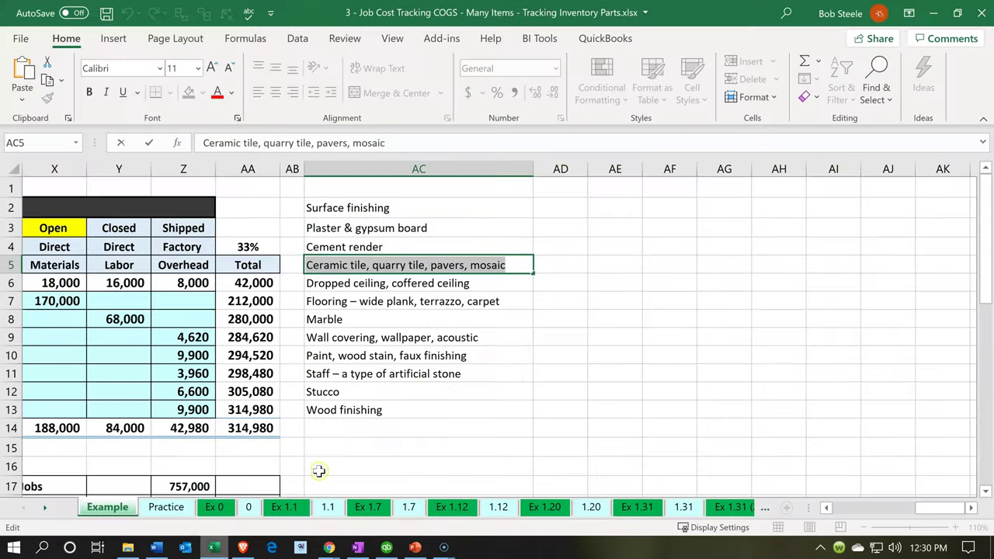
pyautogui.click(490, 285)
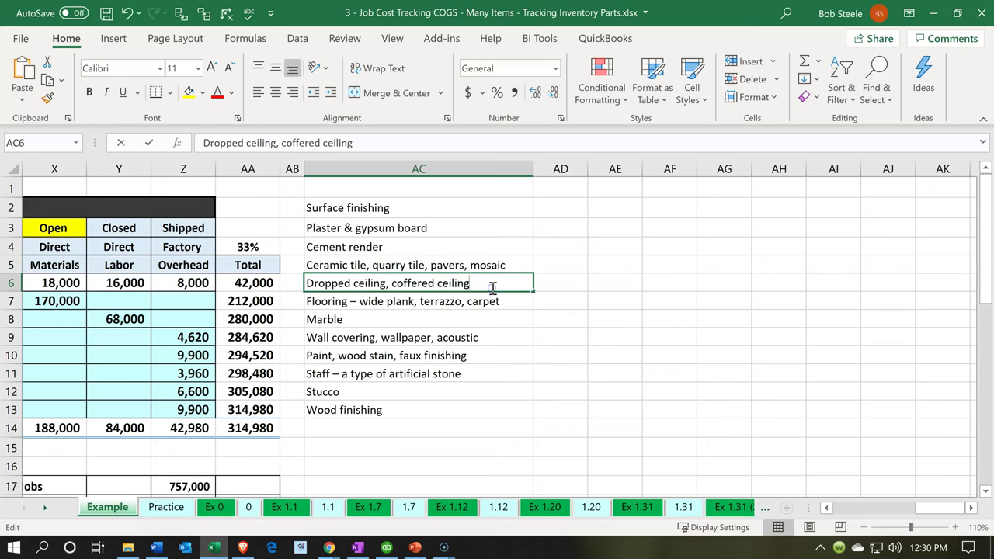
pyautogui.doubleClick(473, 281)
pyautogui.moveTo(351, 273); pyautogui.dragTo(263, 252)
pyautogui.hotkey('ctrl', 'c')
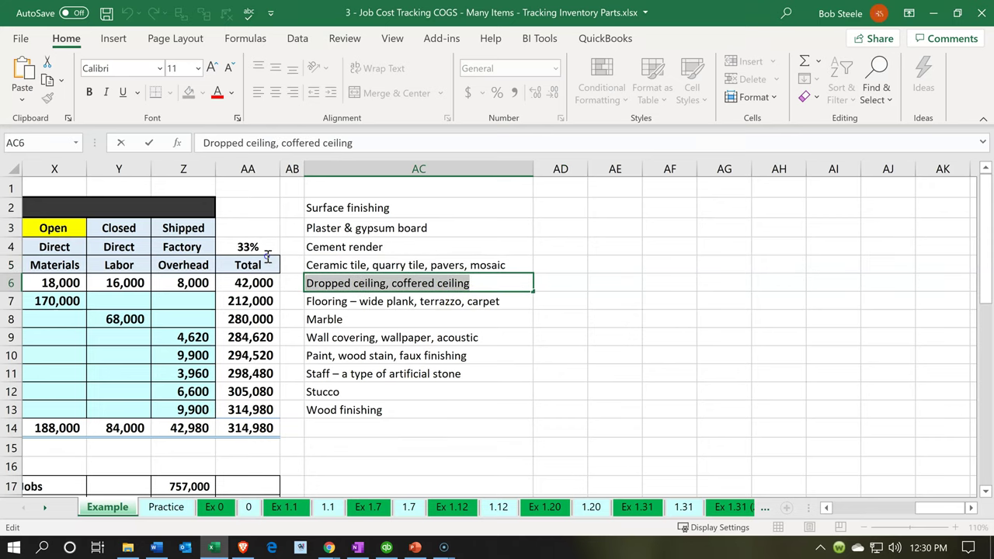
pyautogui.click(925, 20)
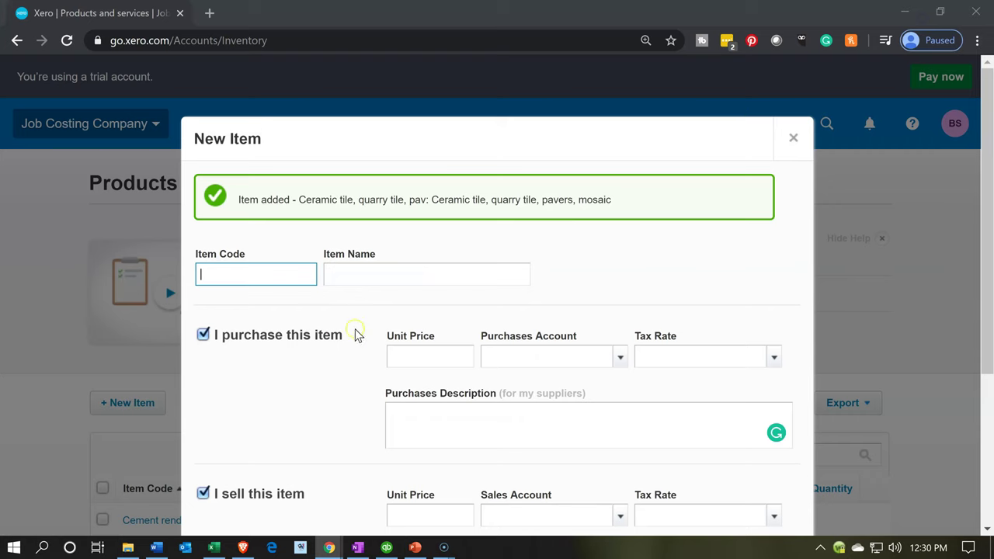
pyautogui.click(230, 269)
pyautogui.hotkey('ctrl', 'v')
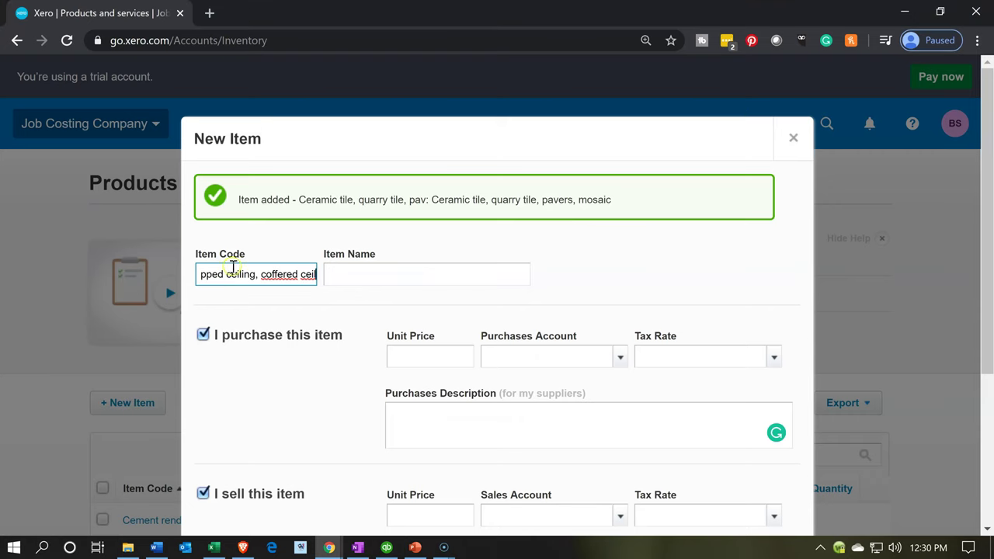
pyautogui.click(360, 273)
pyautogui.hotkey('ctrl', 'v')
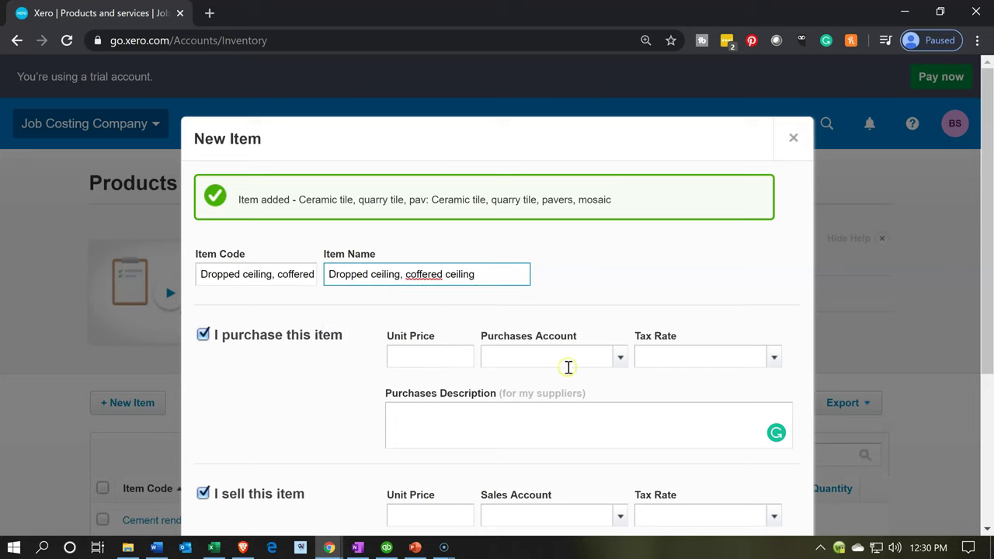
# - Set purchases account 520 - Dropped ceiling, coffered ceiling and 400 - Sales, then Save & add another
pyautogui.click(559, 360)
pyautogui.hotkey('ctrl', 'v')
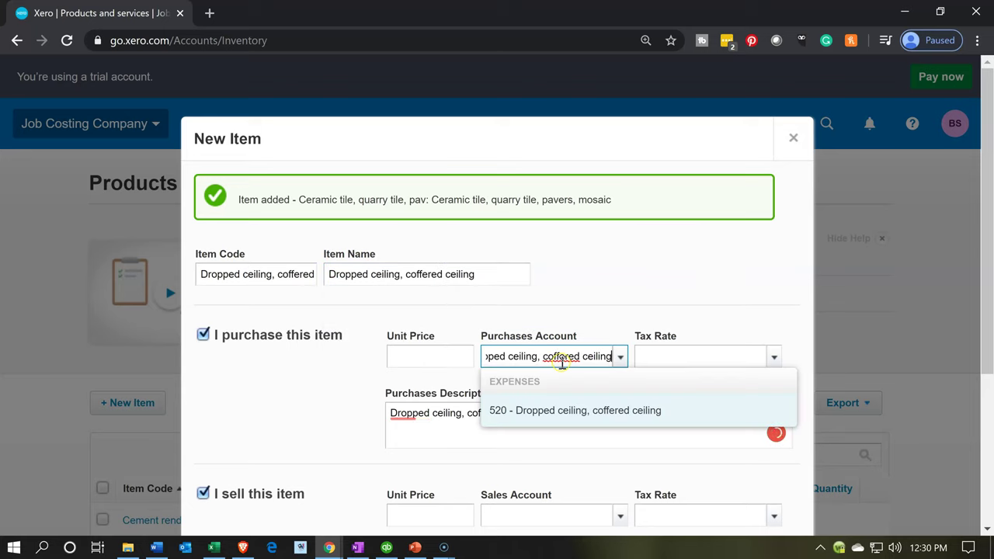
pyautogui.click(545, 414)
pyautogui.scroll(-1, 545, 419)
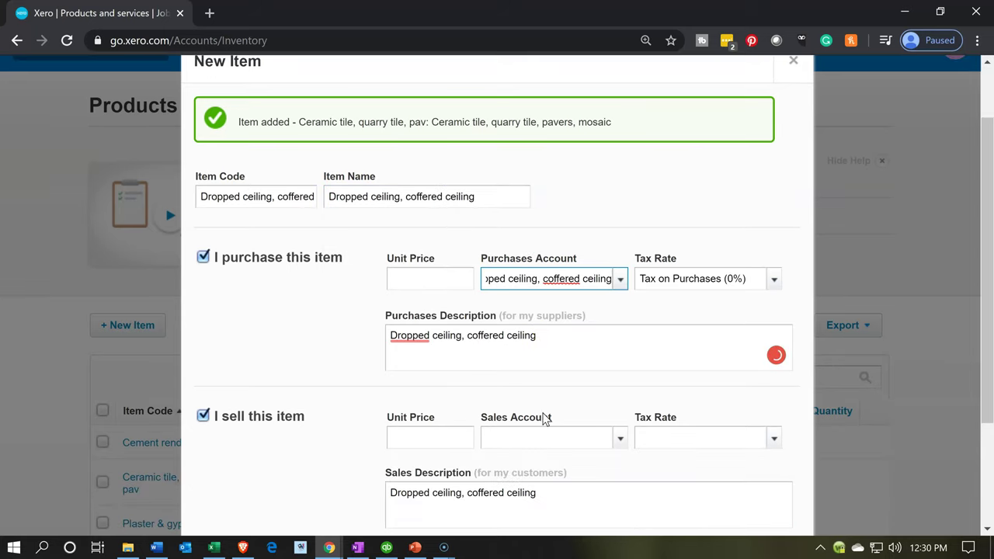
pyautogui.click(532, 436)
pyautogui.write('sale')
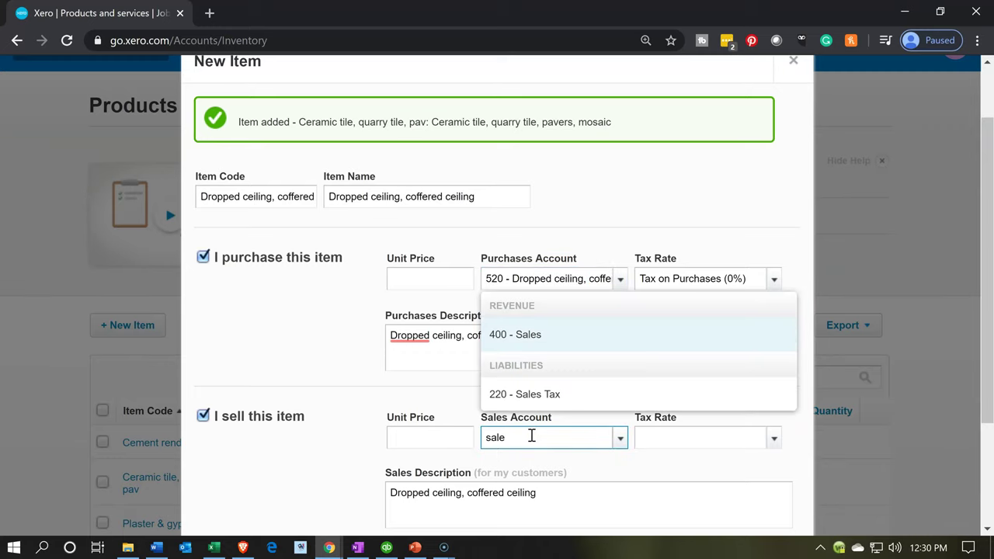
pyautogui.press('Tab')
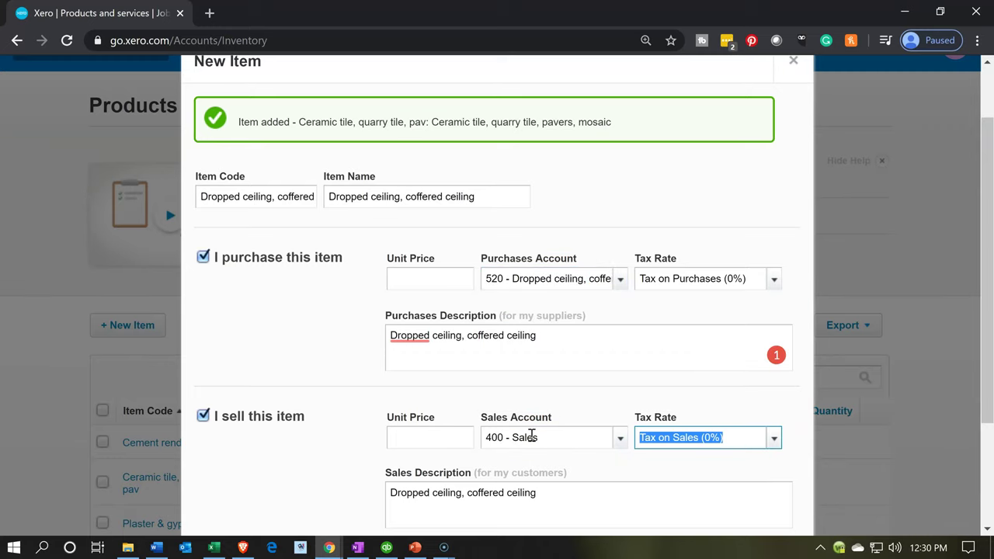
pyautogui.scroll(-2, 532, 437)
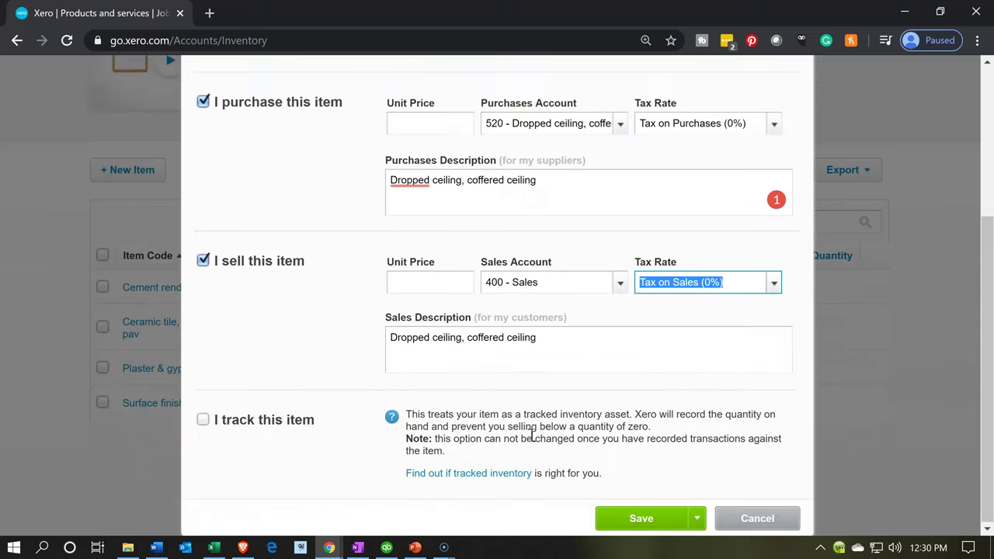
pyautogui.click(695, 517)
pyautogui.click(672, 500)
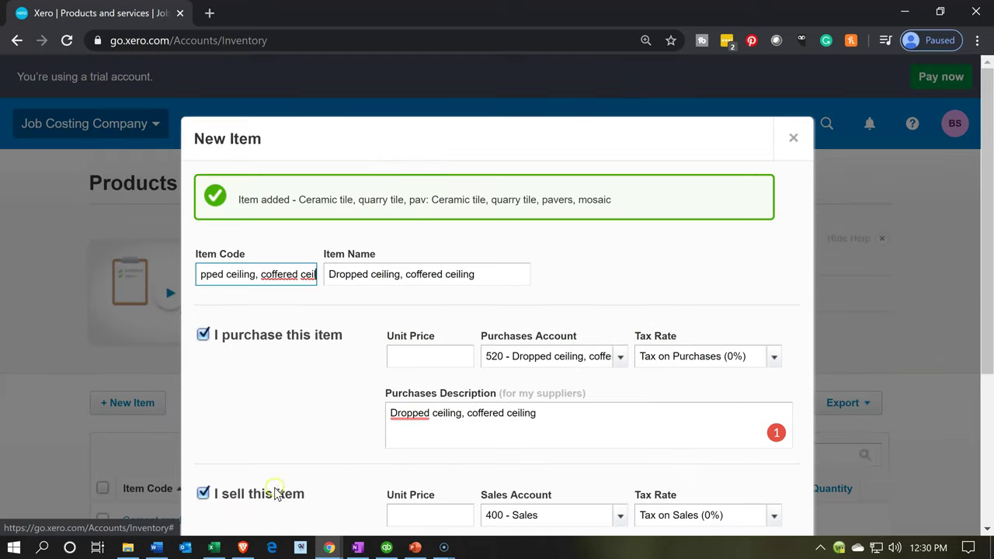
pyautogui.click(215, 548)
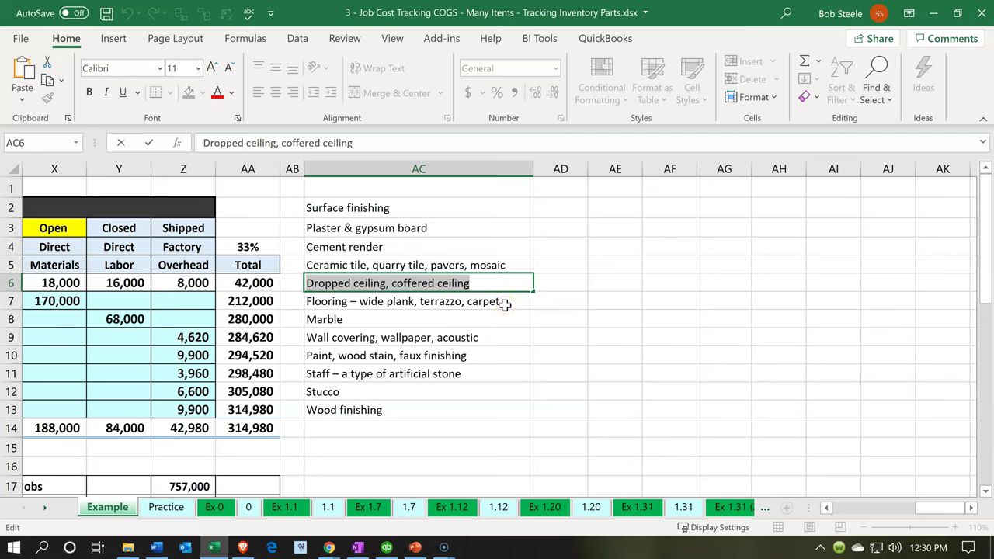
# - Copy 'Flooring – wide plank, terrazzo, carpet' from cell AC7 into the item's code and name
pyautogui.doubleClick(504, 302)
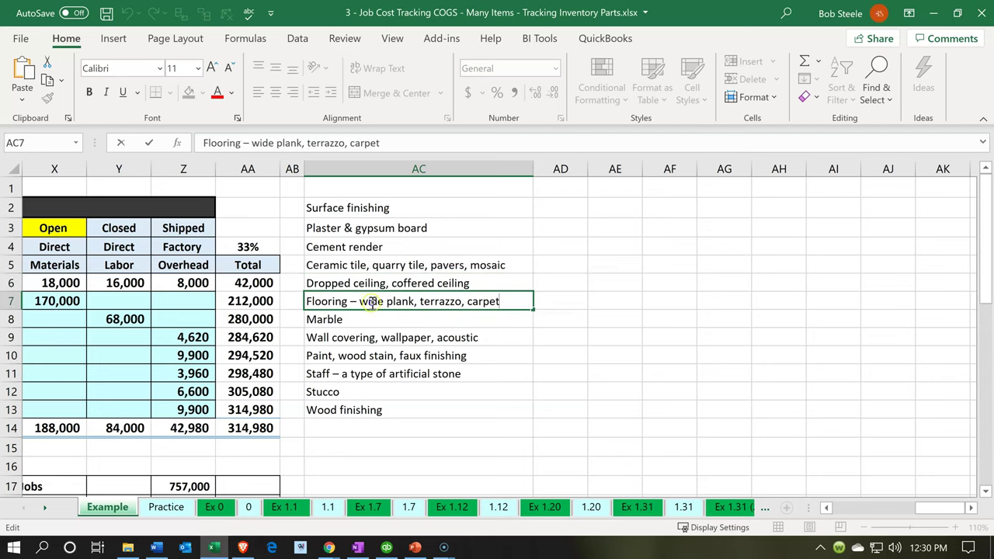
pyautogui.moveTo(371, 302); pyautogui.dragTo(258, 288)
pyautogui.hotkey('ctrl', 'c')
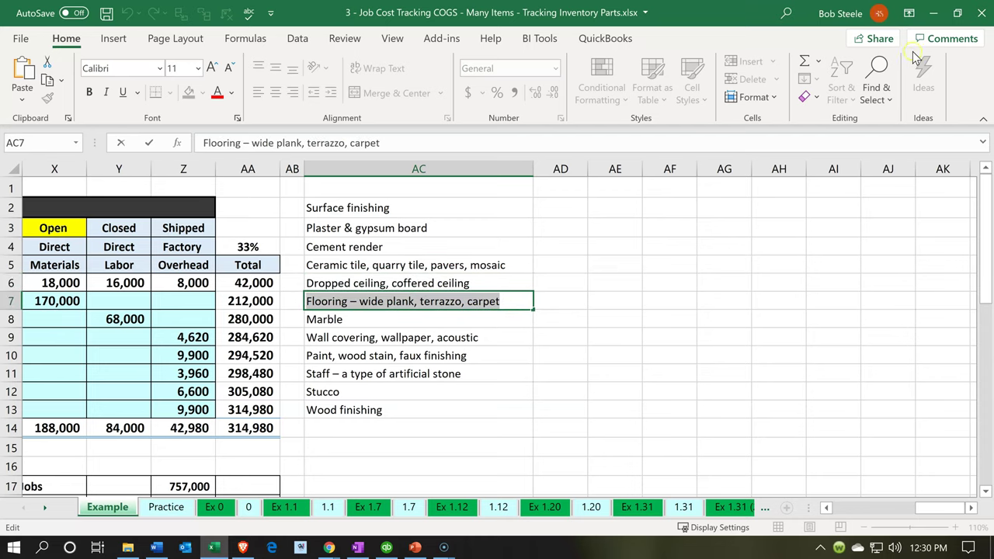
pyautogui.click(932, 13)
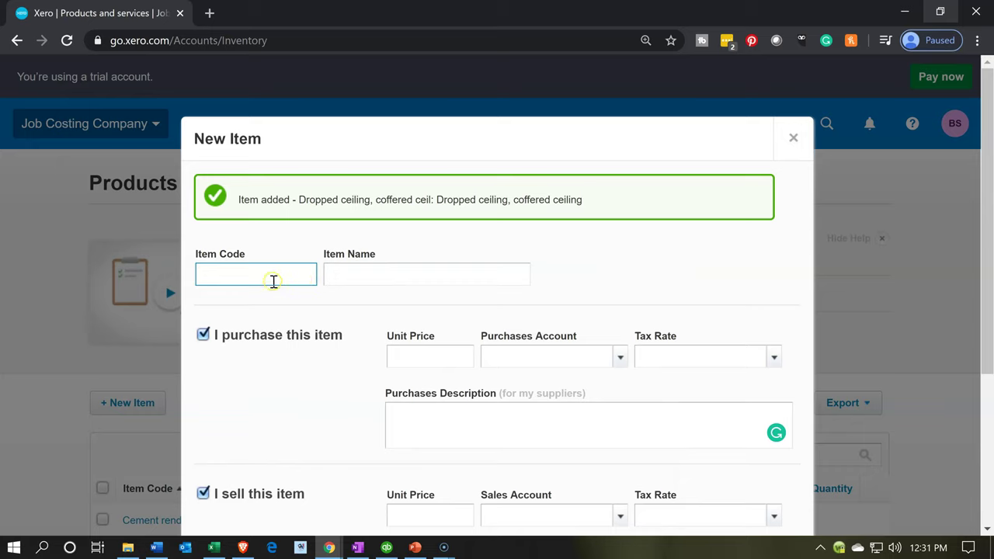
pyautogui.hotkey('ctrl', 'v')
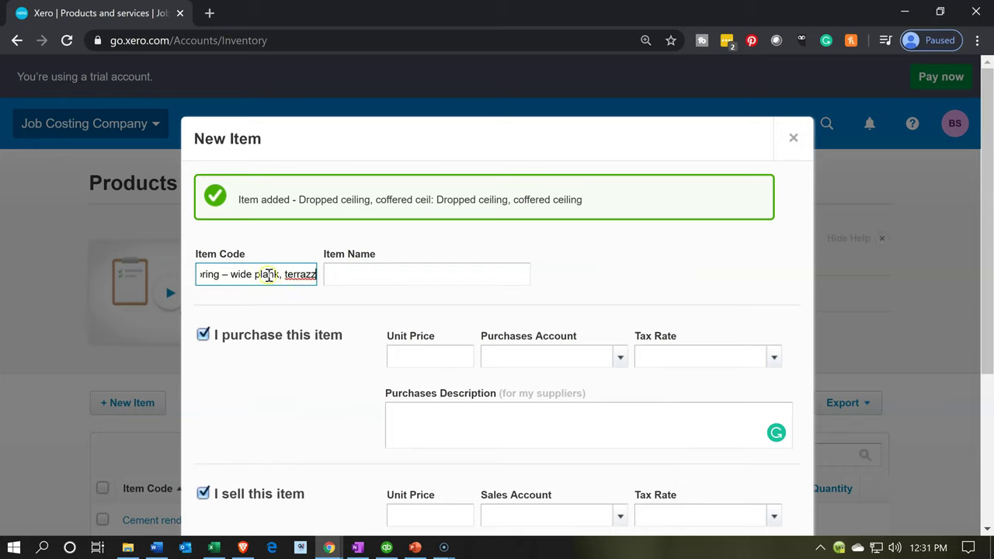
pyautogui.click(392, 285)
pyautogui.hotkey('ctrl', 'v')
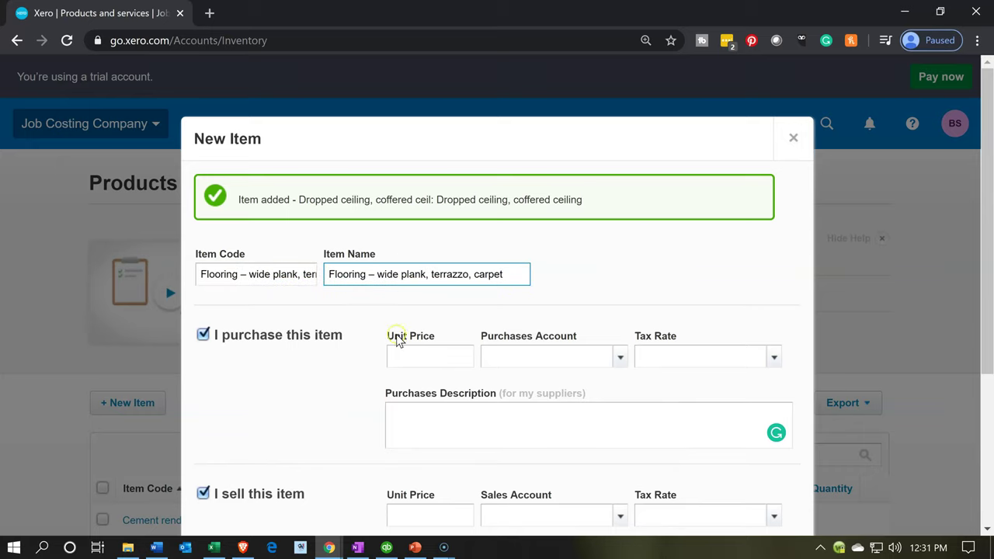
# - Set purchases account 522 and 400 - Sales, Save & add another, then return to Excel
pyautogui.click(523, 356)
pyautogui.hotkey('ctrl', 'v')
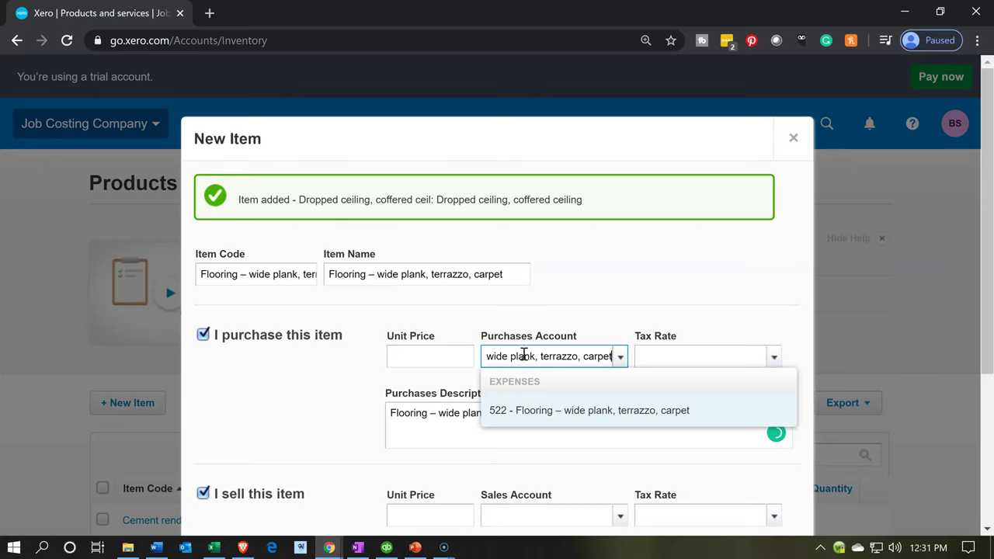
pyautogui.click(527, 411)
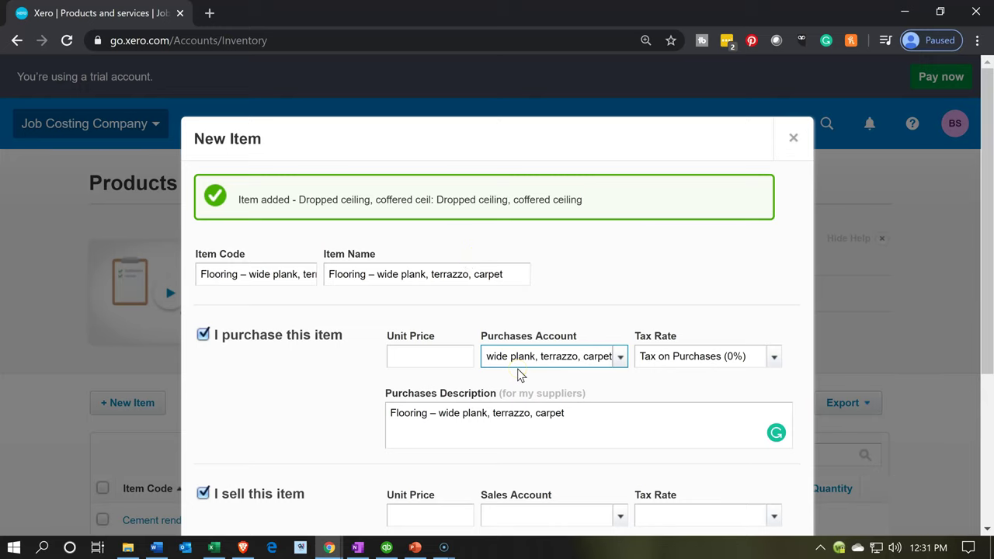
pyautogui.scroll(-1, 520, 375)
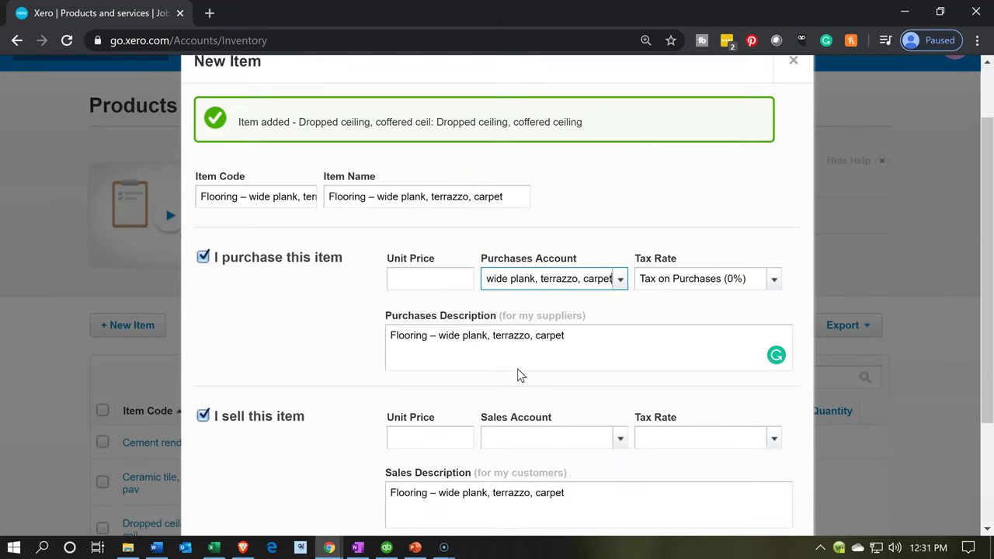
pyautogui.click(506, 435)
pyautogui.write('sal')
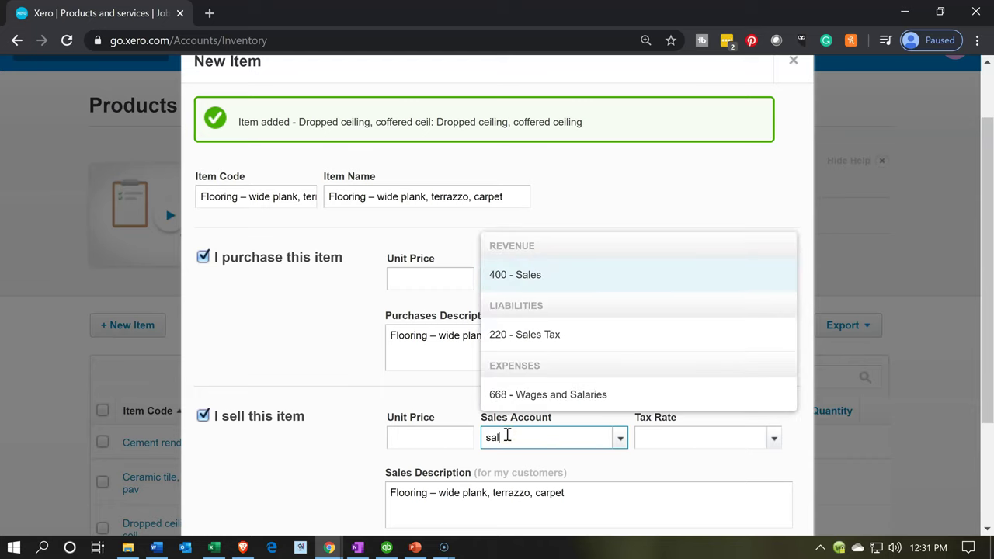
pyautogui.press('Tab')
pyautogui.scroll(-2, 506, 434)
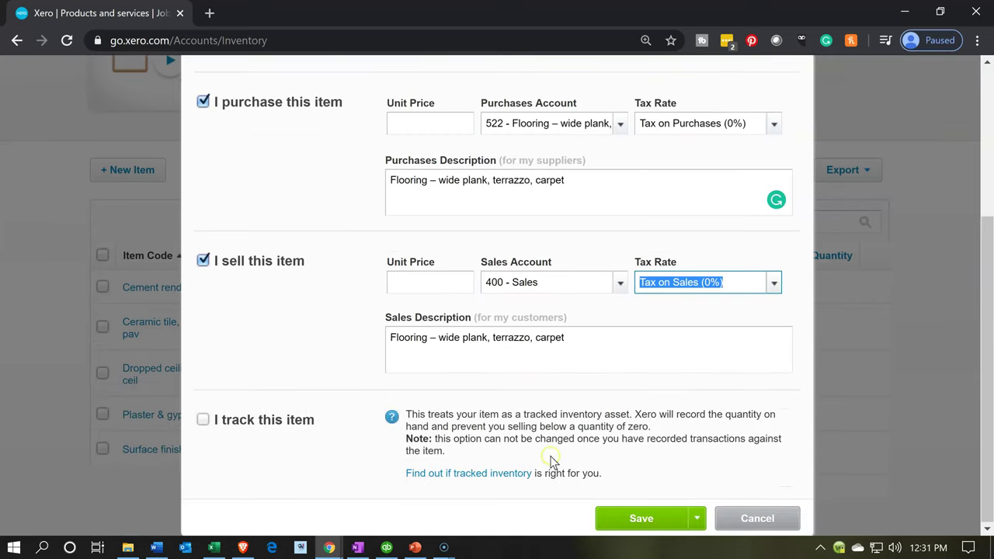
pyautogui.click(694, 519)
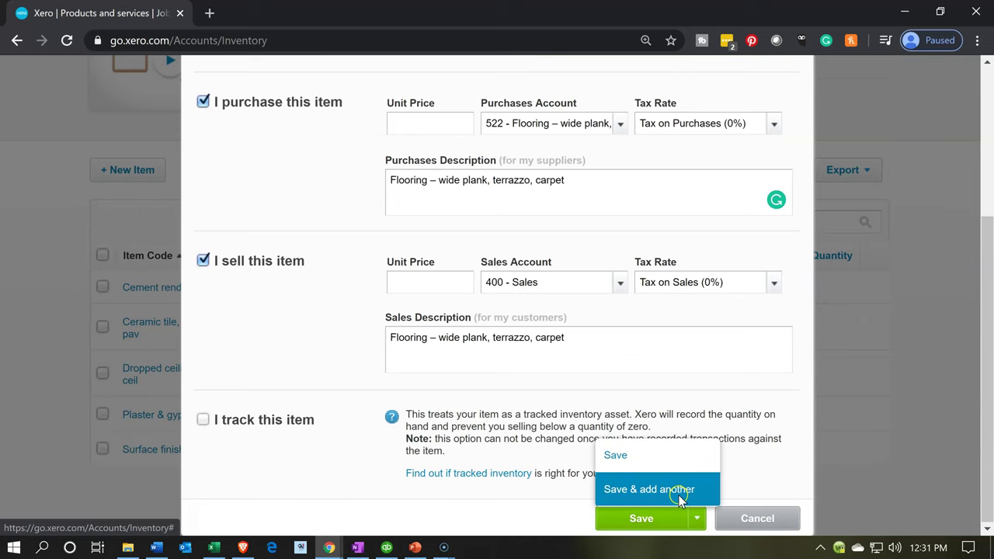
pyautogui.click(677, 498)
pyautogui.click(212, 548)
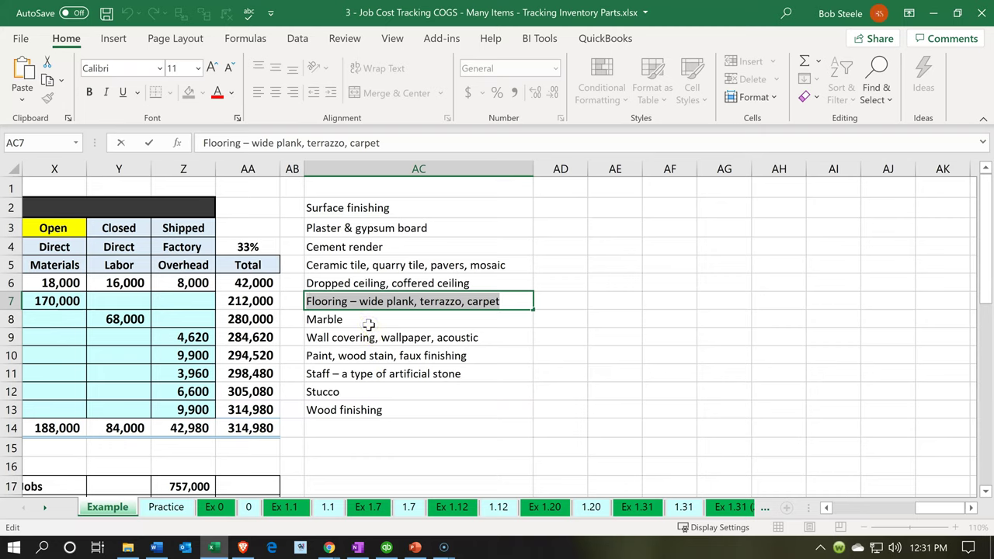
# - Fill the new item's code and name with 'Marble' from cell AC8
pyautogui.click(368, 323)
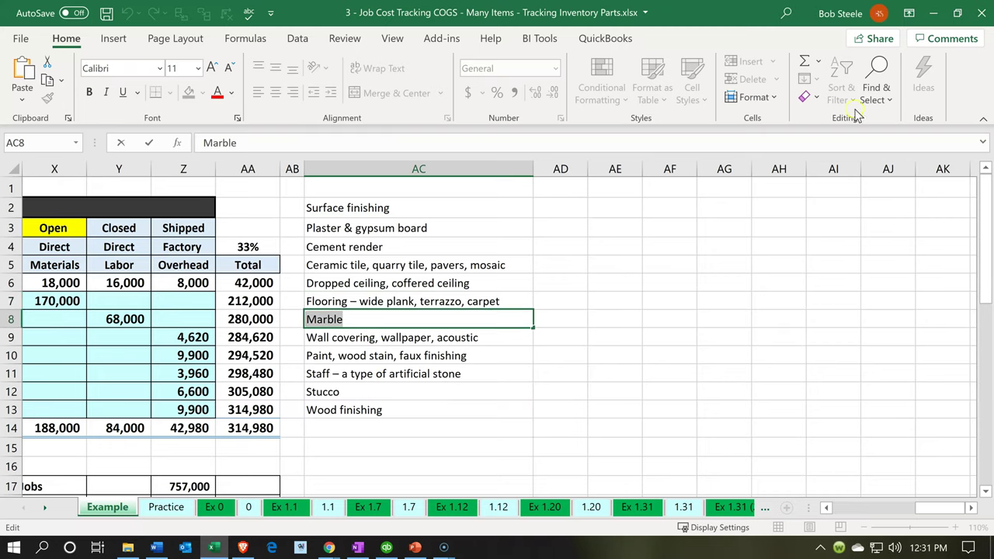
pyautogui.click(935, 16)
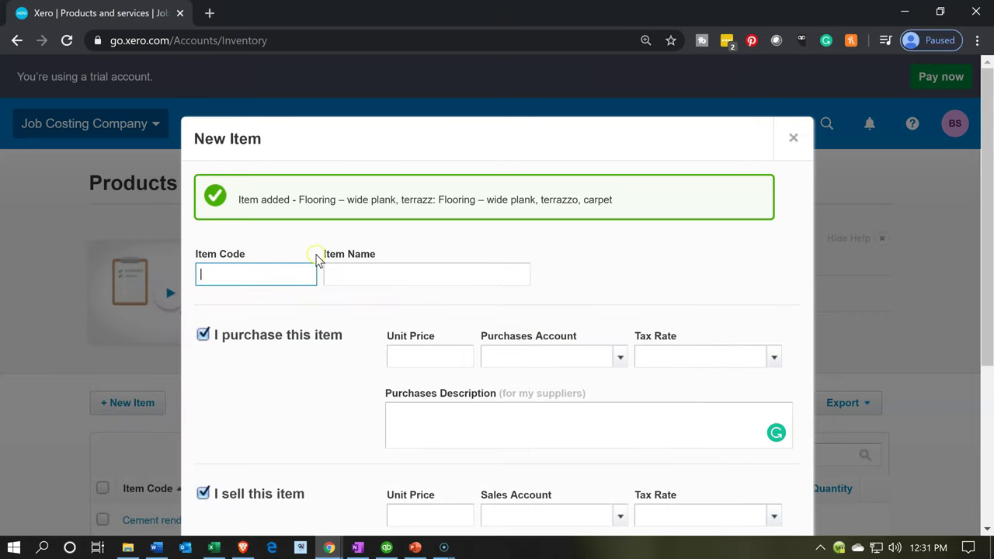
pyautogui.write('Marble')
pyautogui.click(395, 273)
pyautogui.write('Marble')
# - Set purchases account 524 - Marble and 400 - Sales, then Save & add another
pyautogui.click(539, 359)
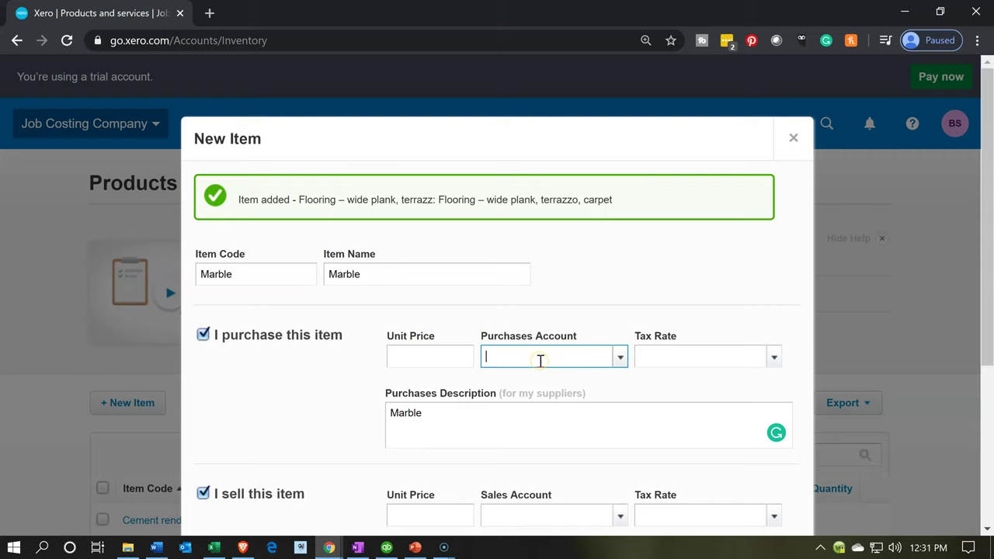
pyautogui.write('Marble')
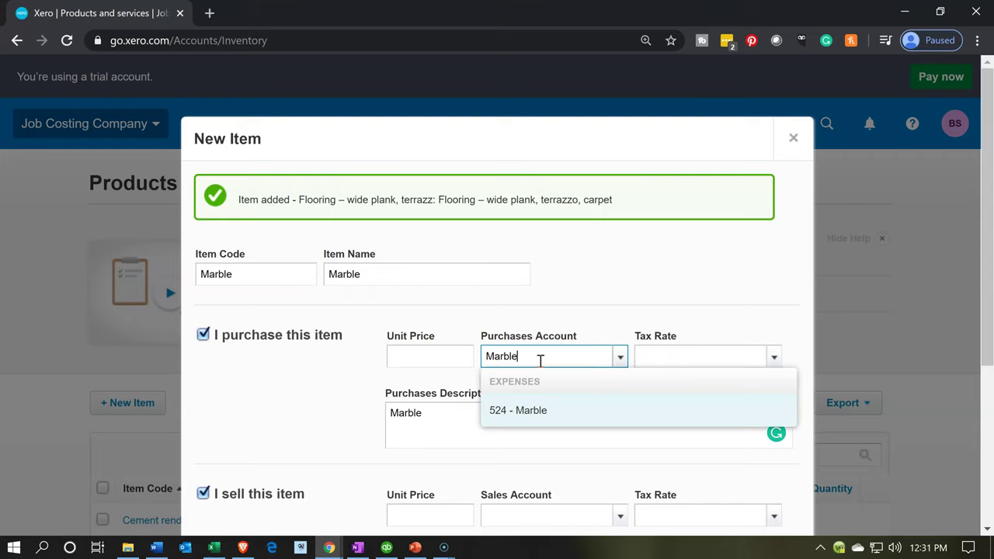
pyautogui.click(524, 410)
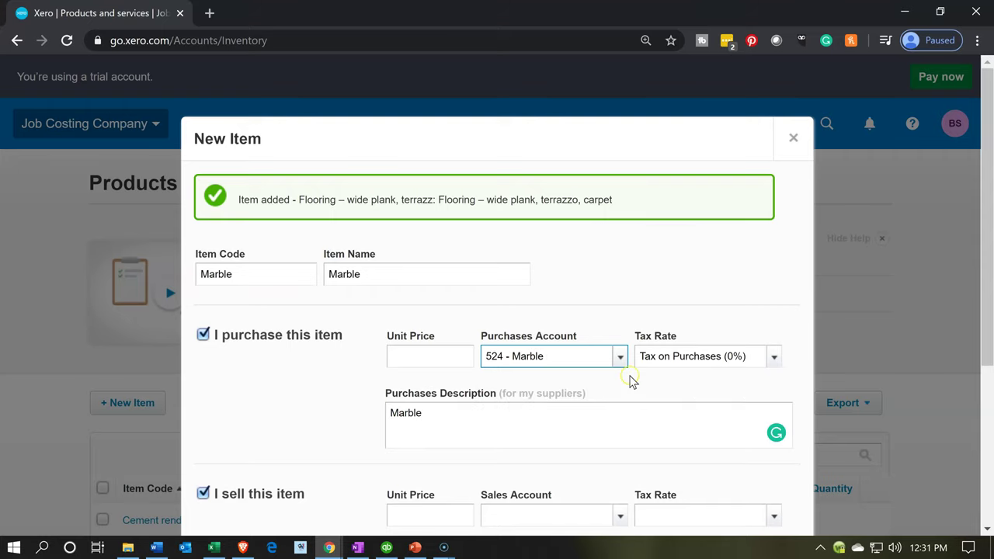
pyautogui.scroll(-2, 575, 388)
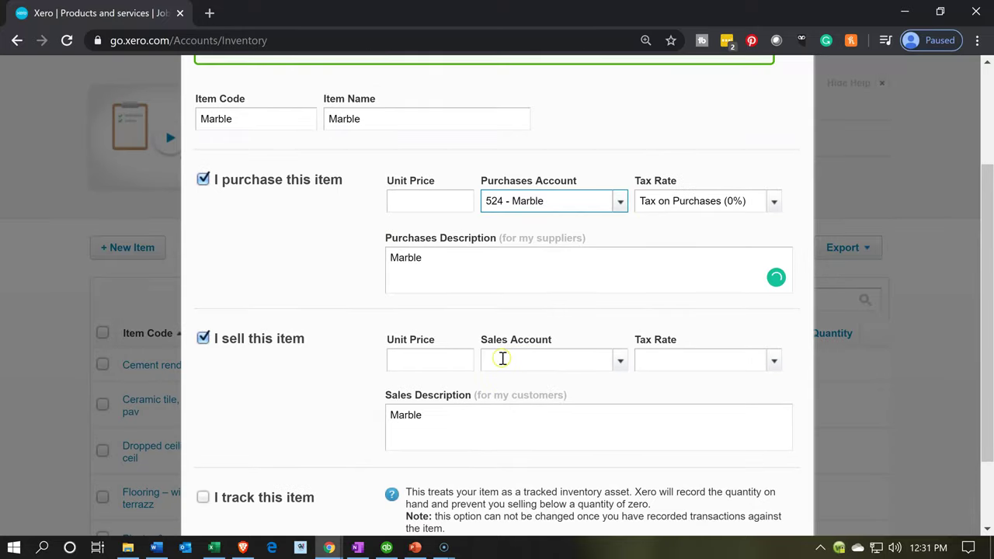
pyautogui.click(502, 359)
pyautogui.write('sal')
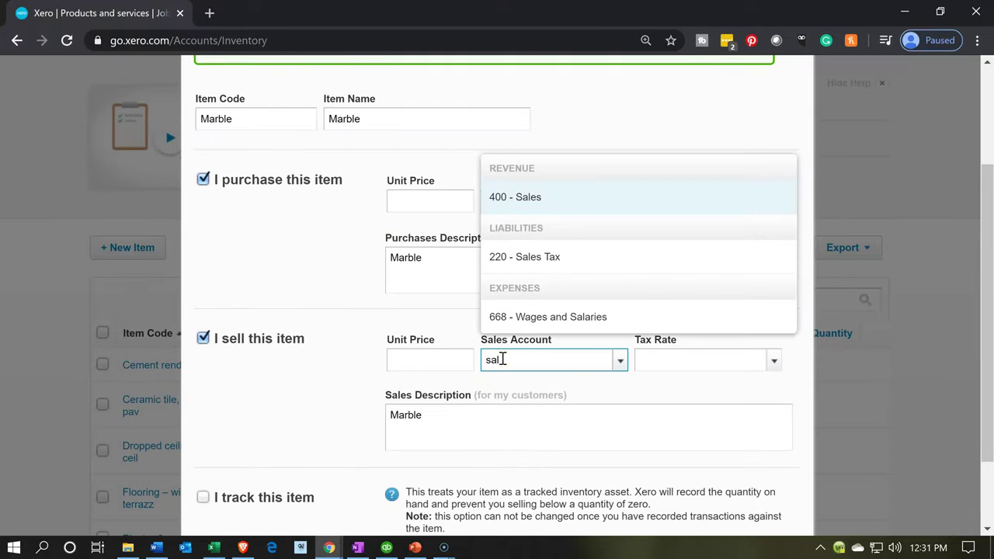
pyautogui.press('Tab')
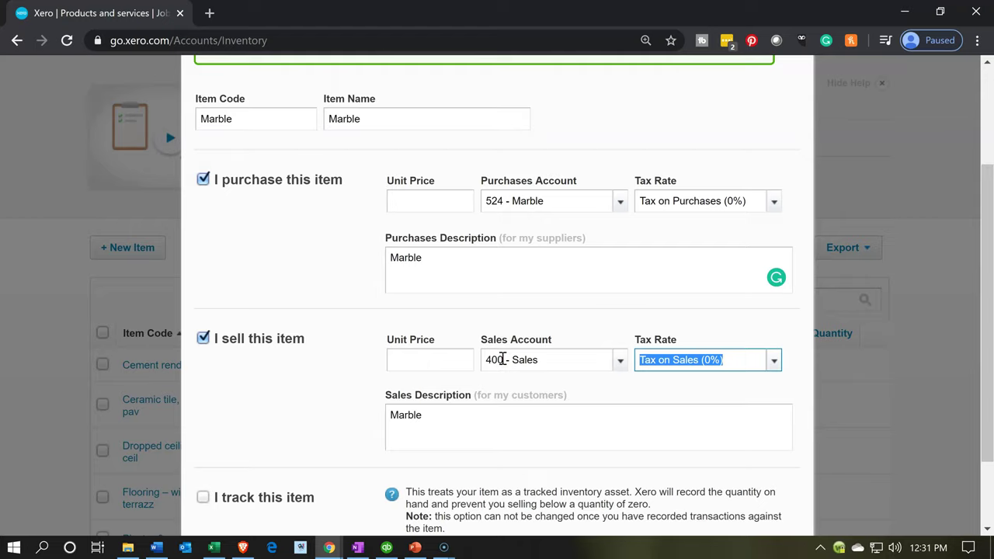
pyautogui.scroll(-1, 543, 365)
pyautogui.click(694, 519)
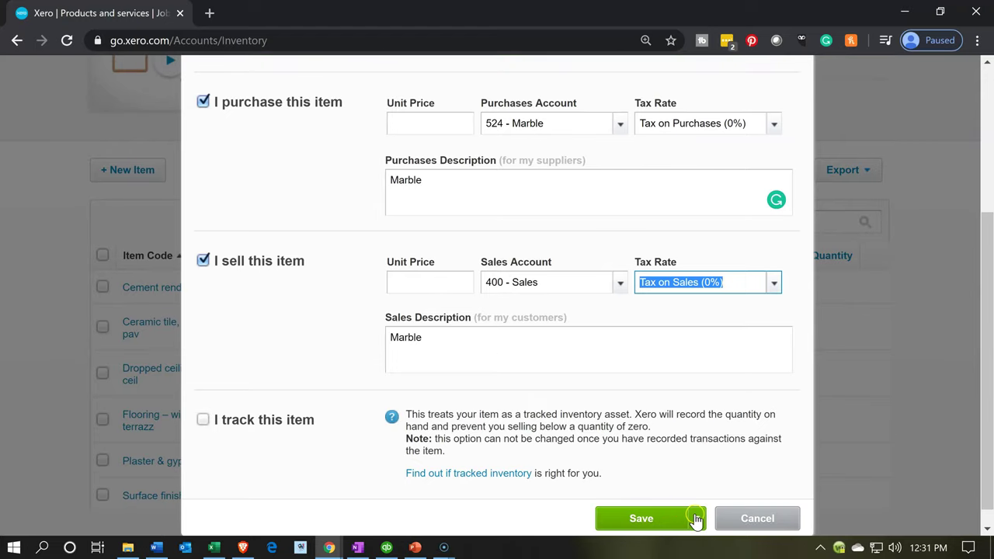
pyautogui.click(676, 487)
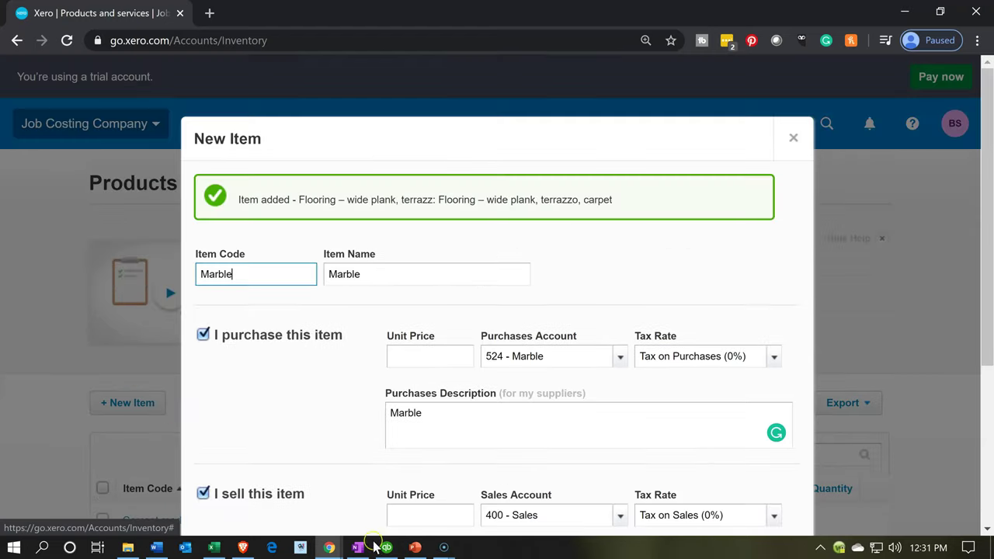
# - Pick up the next material, 'Wall covering, wallpaper, acoustic', from cell AC9 in Excel
pyautogui.click(214, 547)
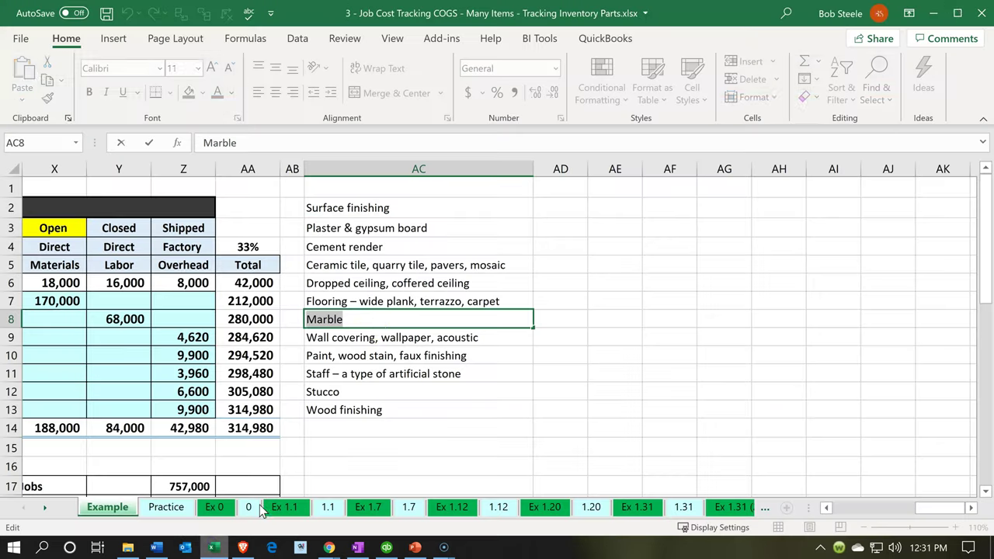
pyautogui.click(501, 340)
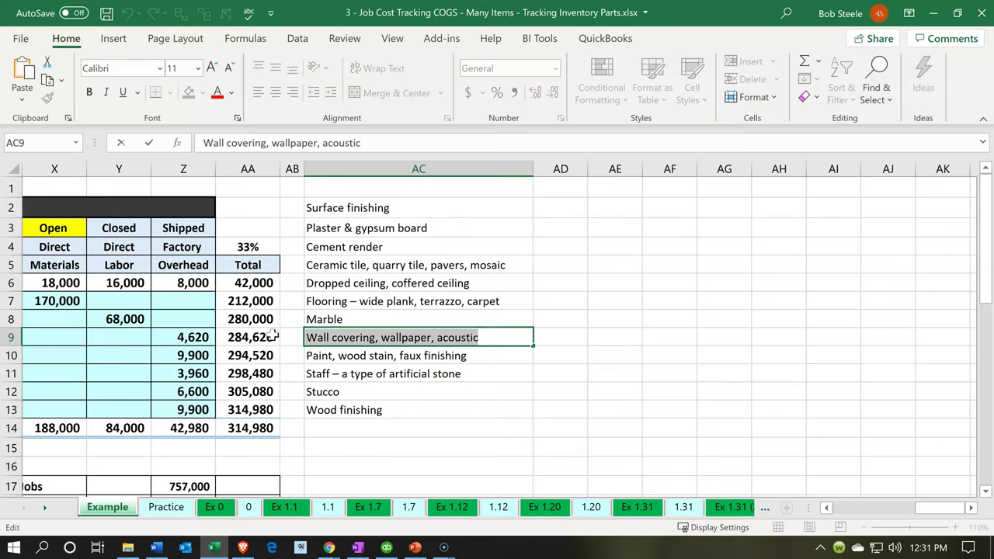
pyautogui.click(932, 18)
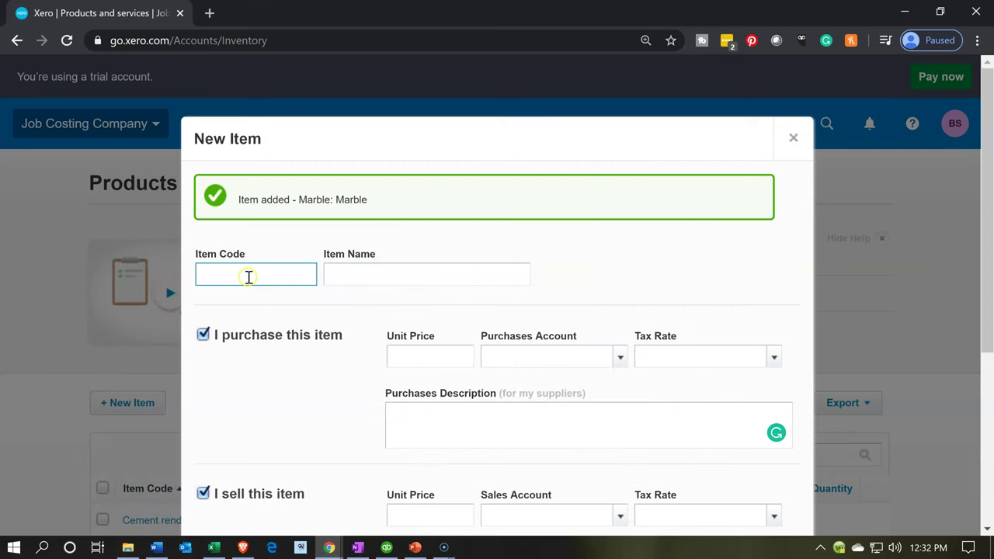
# - Paste 'Wall covering, wallpaper, acoustic' as the item code and item name
pyautogui.write('Wall covering, wallpaper, acoustic')
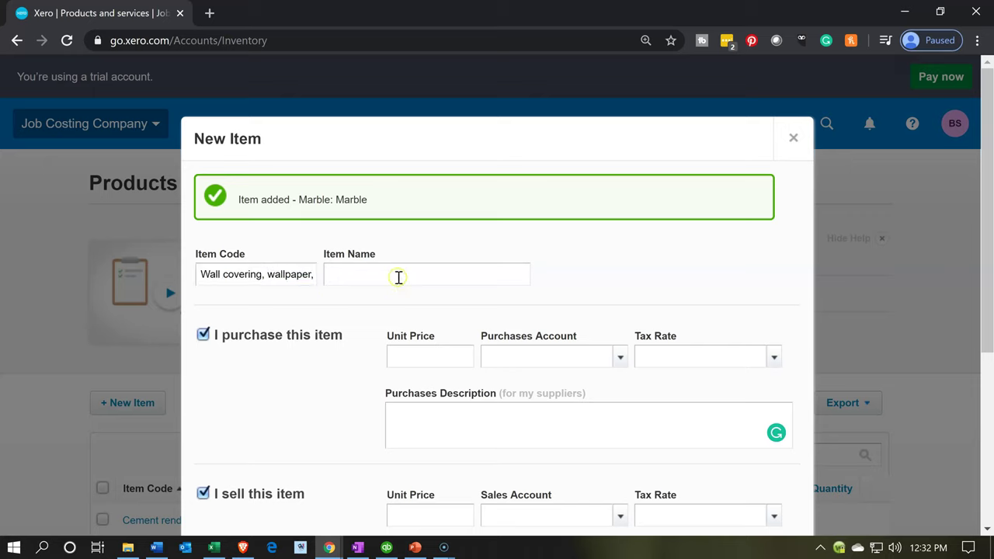
pyautogui.click(399, 277)
pyautogui.write('Wall covering, wallpaper, acoustic')
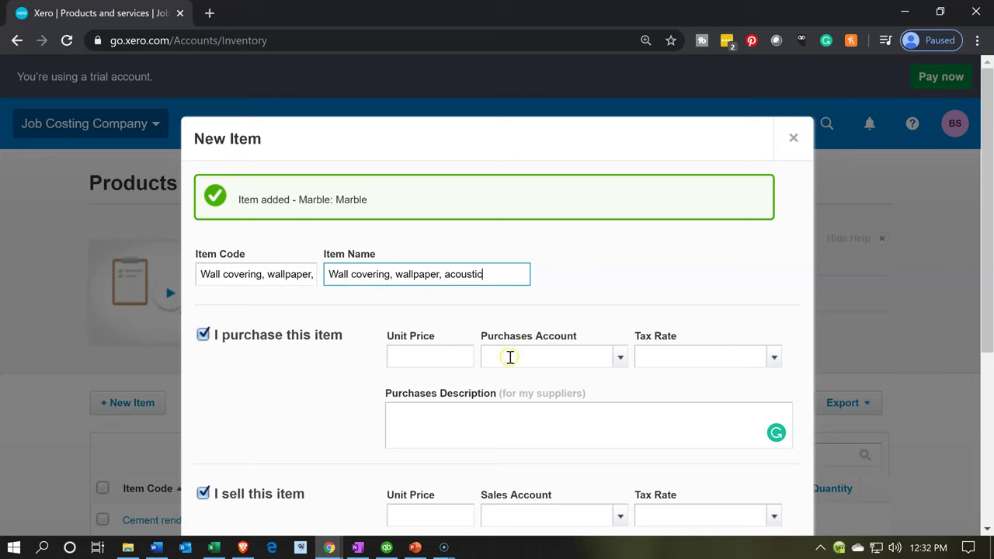
# - Set purchases account 526 and sales account 400 - Sales, then Save & add another
pyautogui.click(509, 356)
pyautogui.write('Wall covering, wallpaper, acoustic')
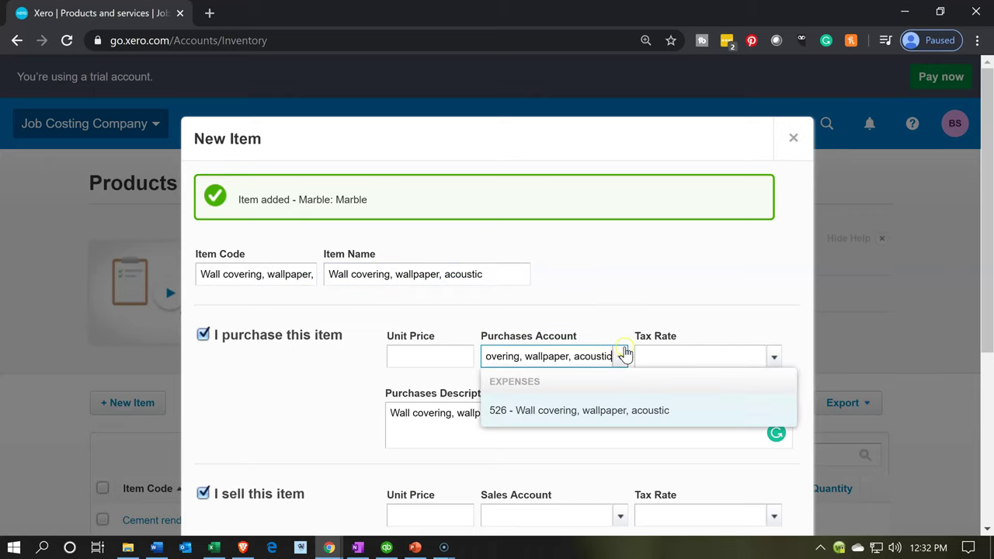
pyautogui.click(590, 412)
pyautogui.scroll(-1, 603, 417)
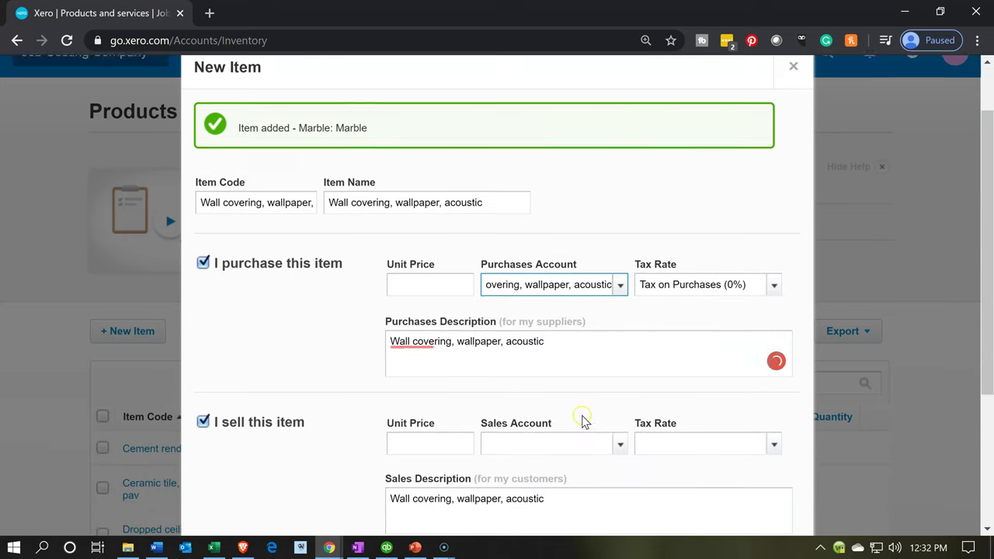
pyautogui.click(546, 434)
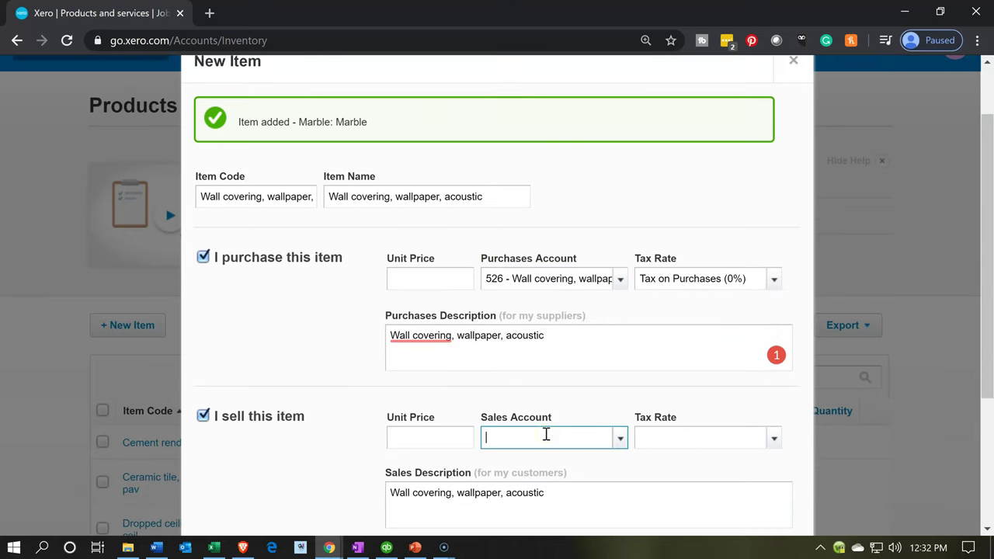
pyautogui.write('400')
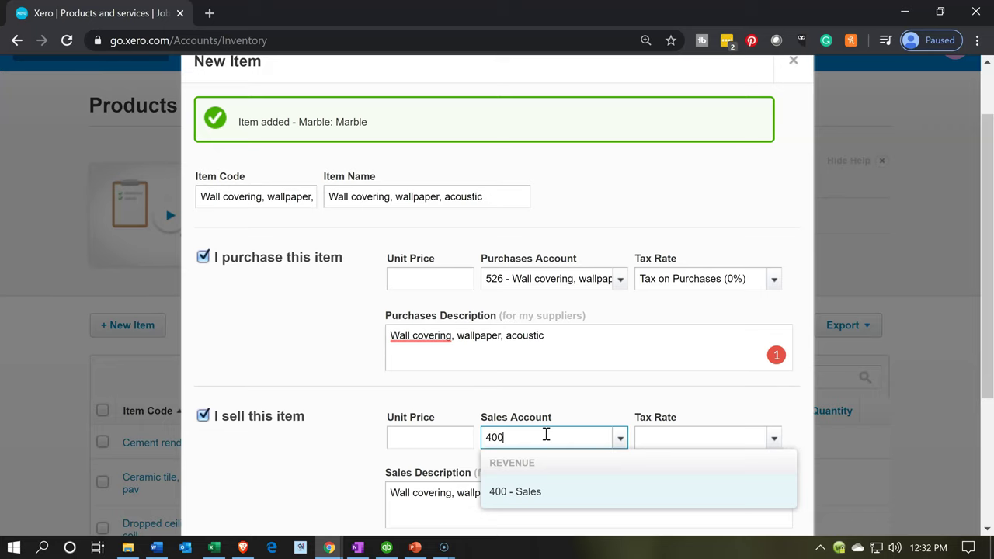
pyautogui.press('Tab')
pyautogui.scroll(-2, 546, 435)
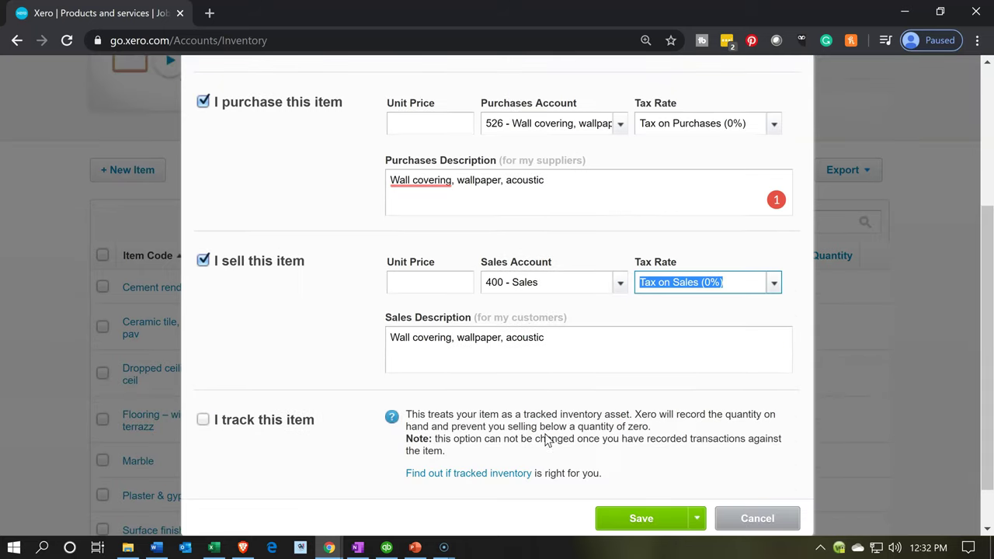
pyautogui.click(696, 517)
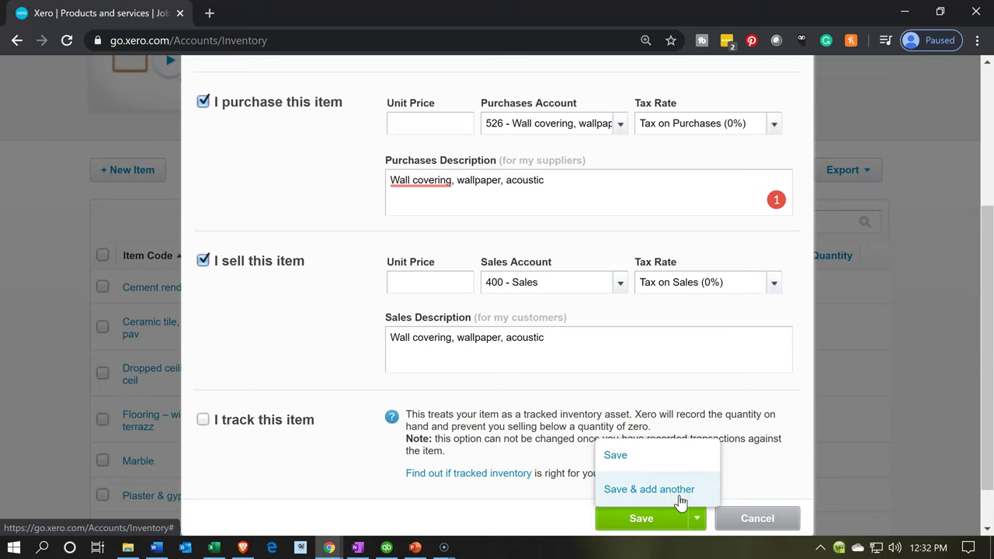
pyautogui.click(678, 496)
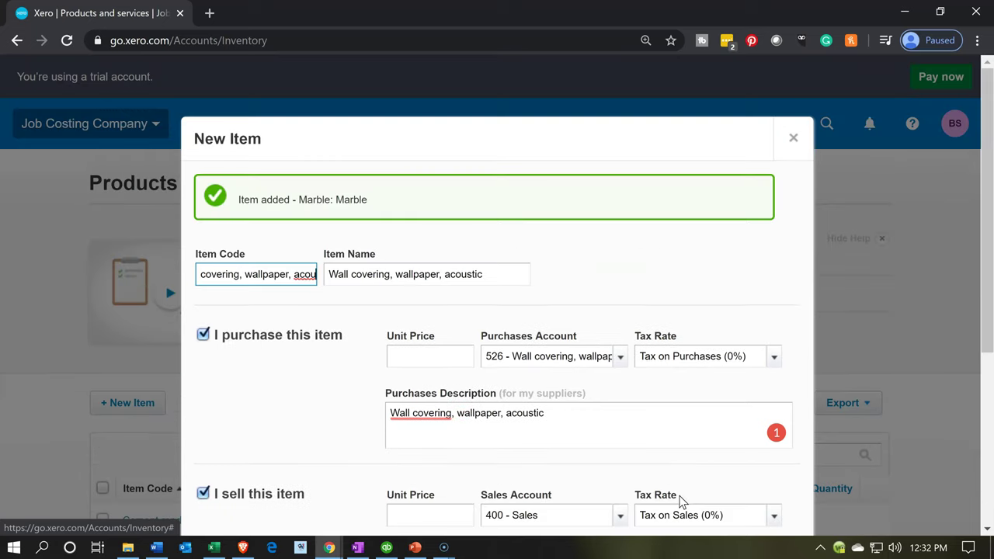
pyautogui.click(211, 548)
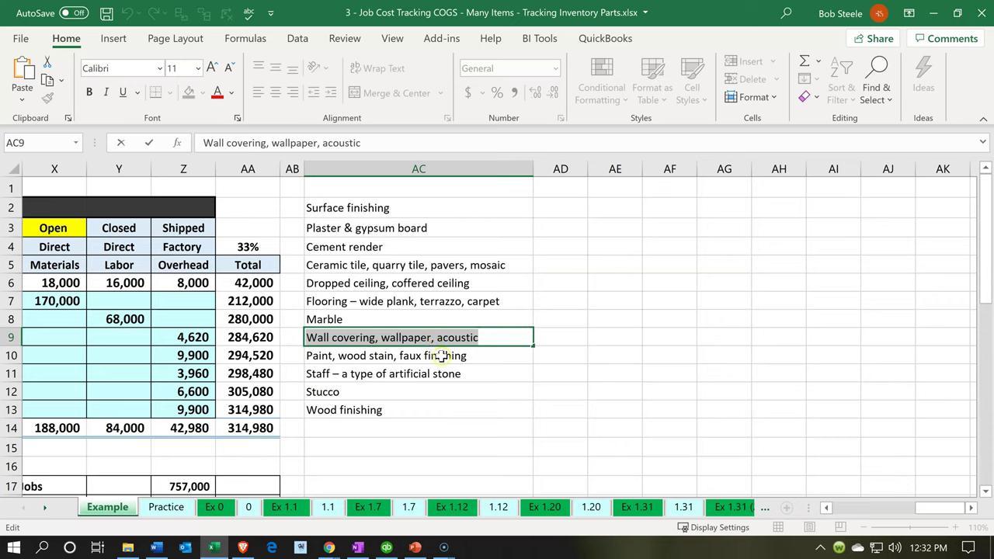
# - Copy 'Paint, wood stain, faux finishing' from cell AC10 into the item's code and name
pyautogui.click(487, 360)
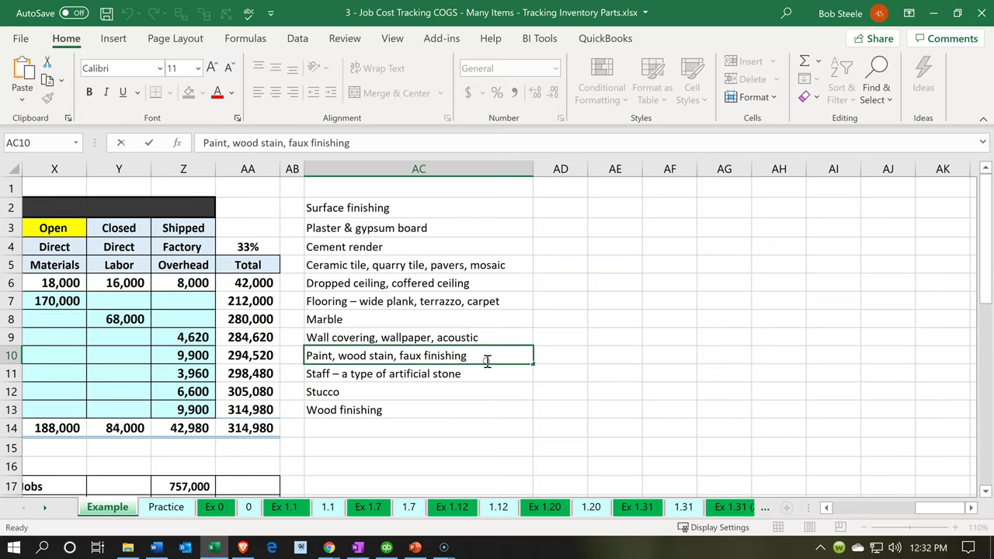
pyautogui.tripleClick(431, 358)
pyautogui.hotkey('ctrl', 'c')
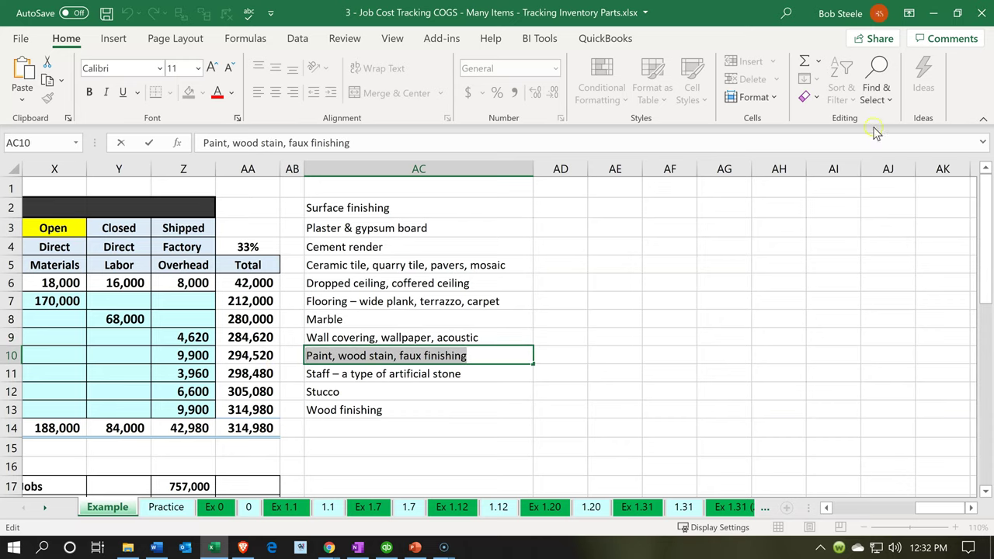
pyautogui.click(933, 14)
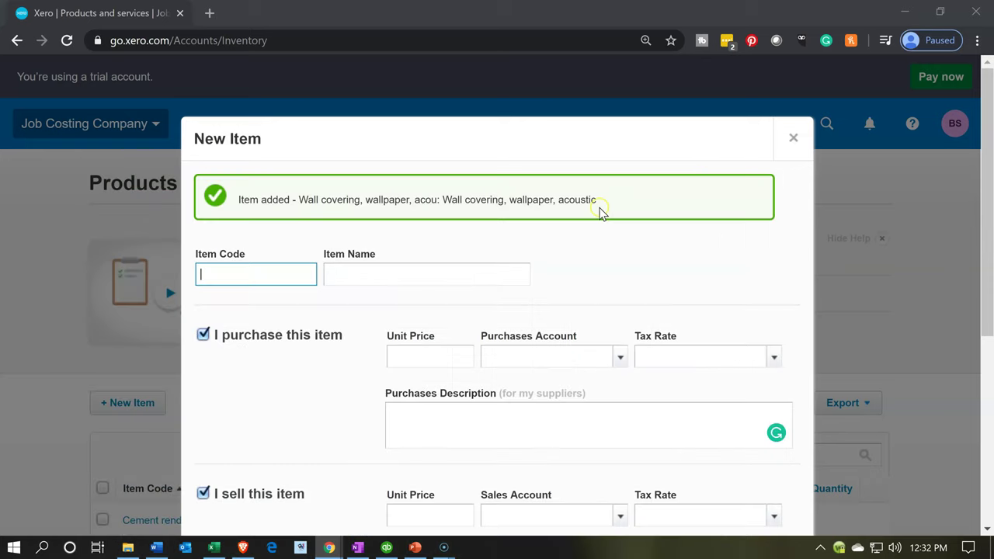
pyautogui.click(315, 273)
pyautogui.hotkey('ctrl', 'v')
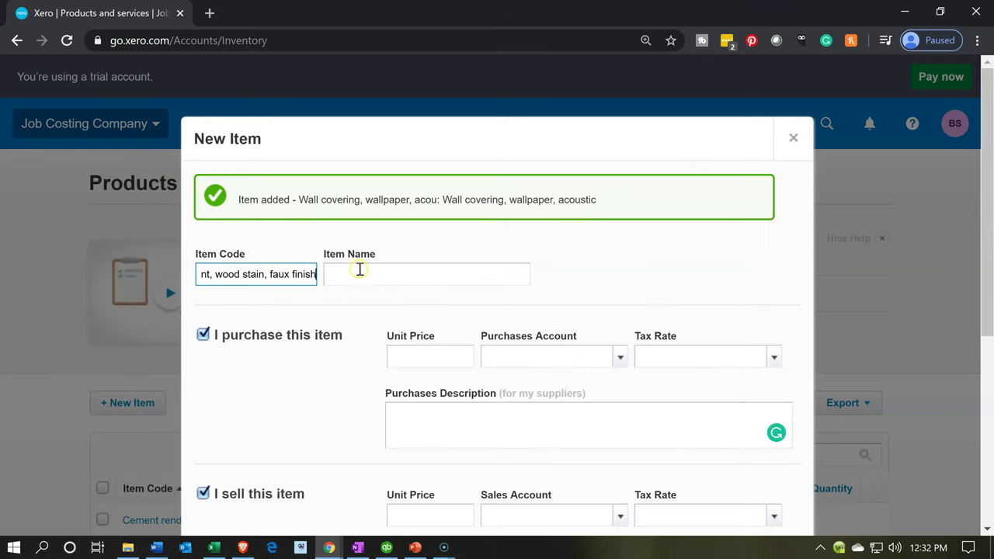
pyautogui.click(361, 272)
pyautogui.hotkey('ctrl', 'v')
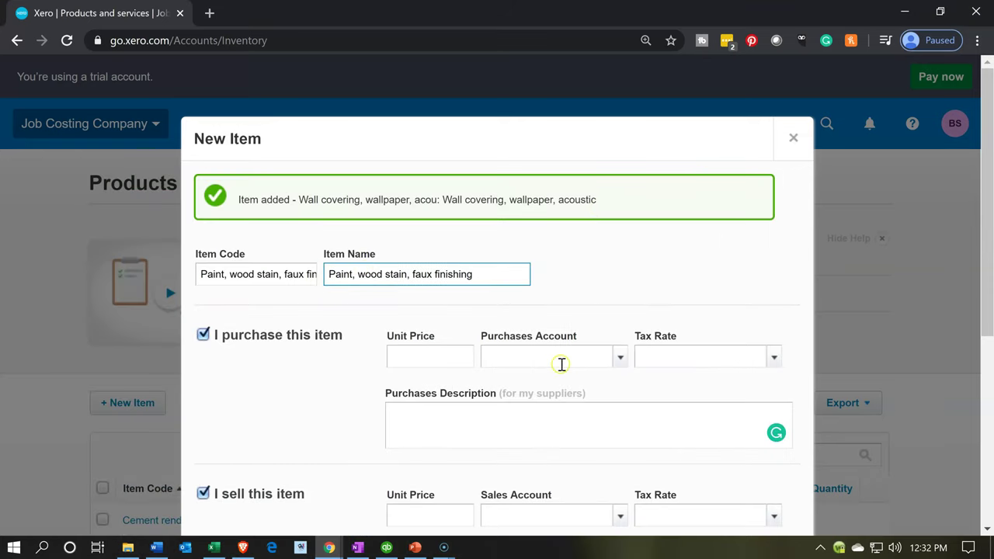
# - Set purchases account 528 and sales account 400 - Sales, then Save & add another
pyautogui.click(562, 361)
pyautogui.hotkey('ctrl', 'v')
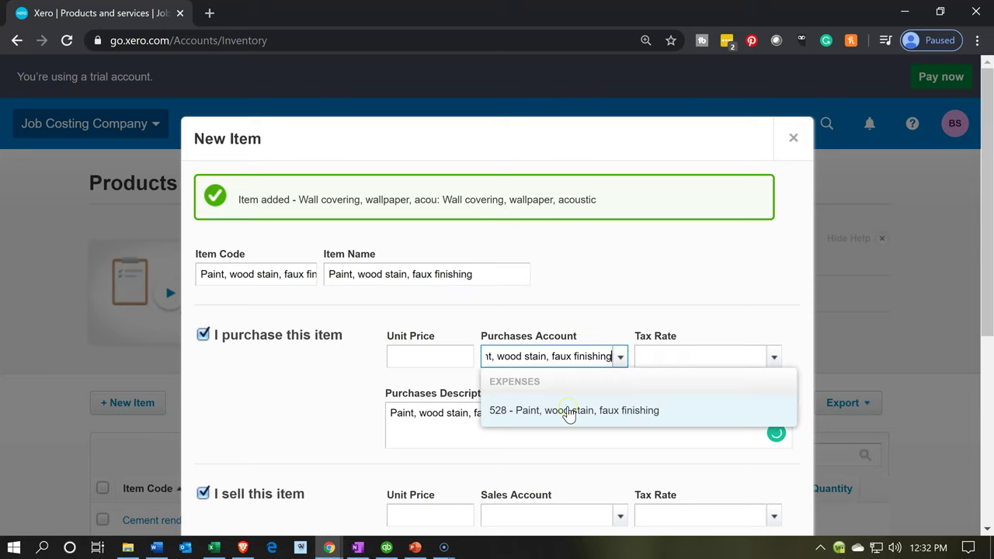
pyautogui.click(568, 411)
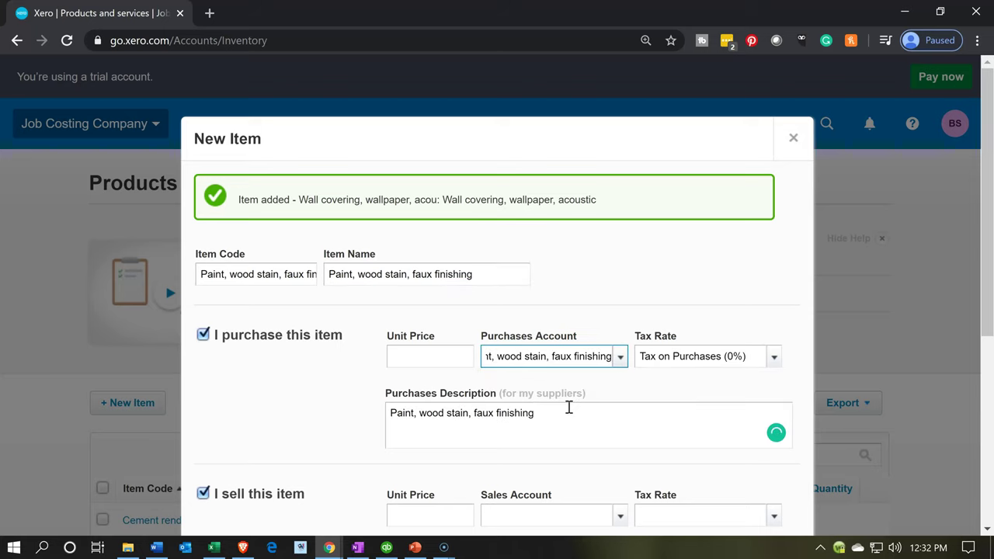
pyautogui.scroll(-2, 568, 406)
pyautogui.click(523, 357)
pyautogui.write('s')
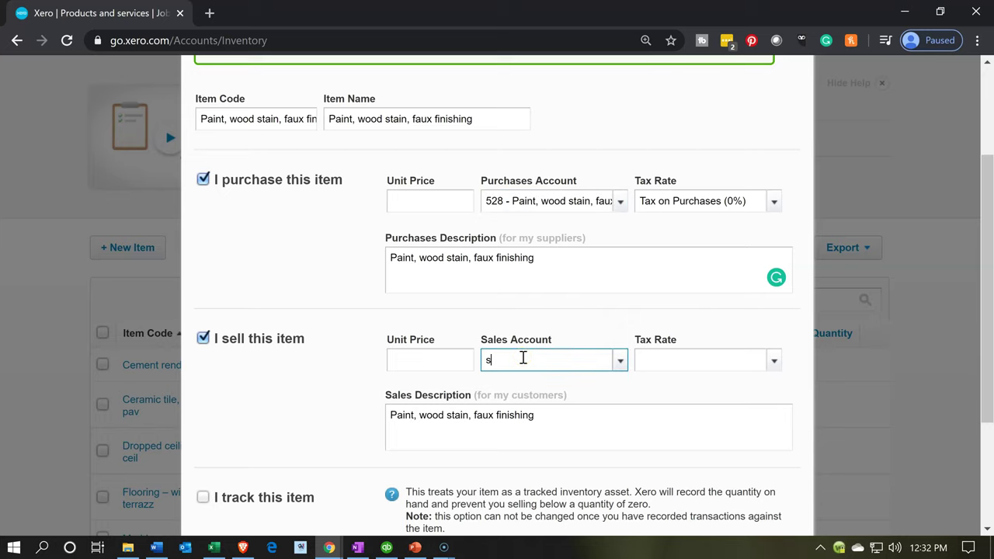
pyautogui.write('a')
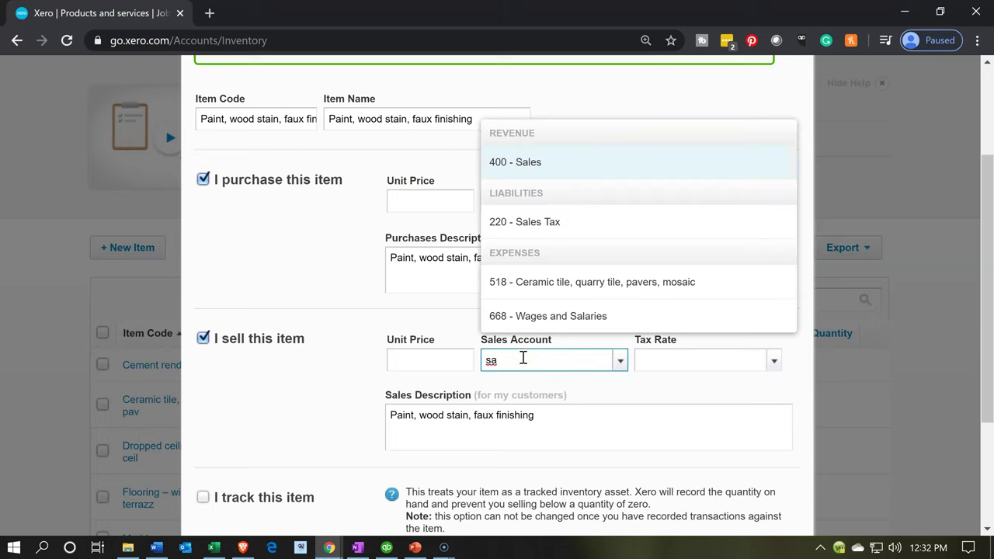
pyautogui.press('Tab')
pyautogui.scroll(-1, 523, 357)
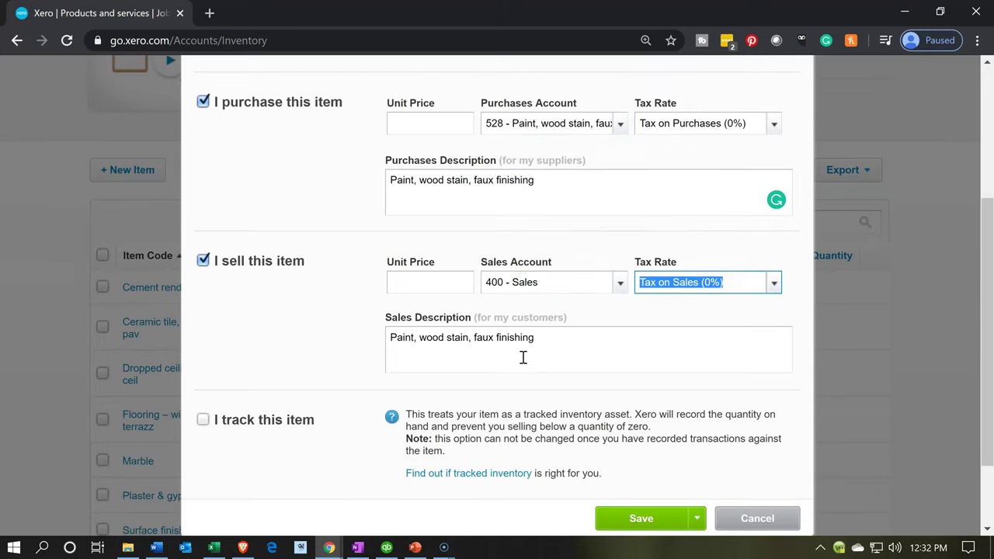
pyautogui.scroll(-1, 523, 357)
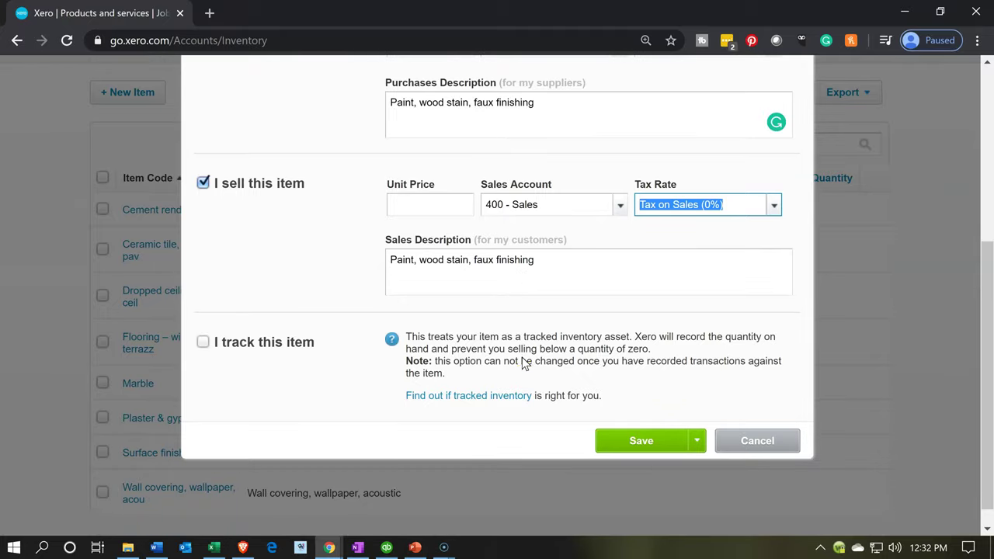
pyautogui.click(697, 441)
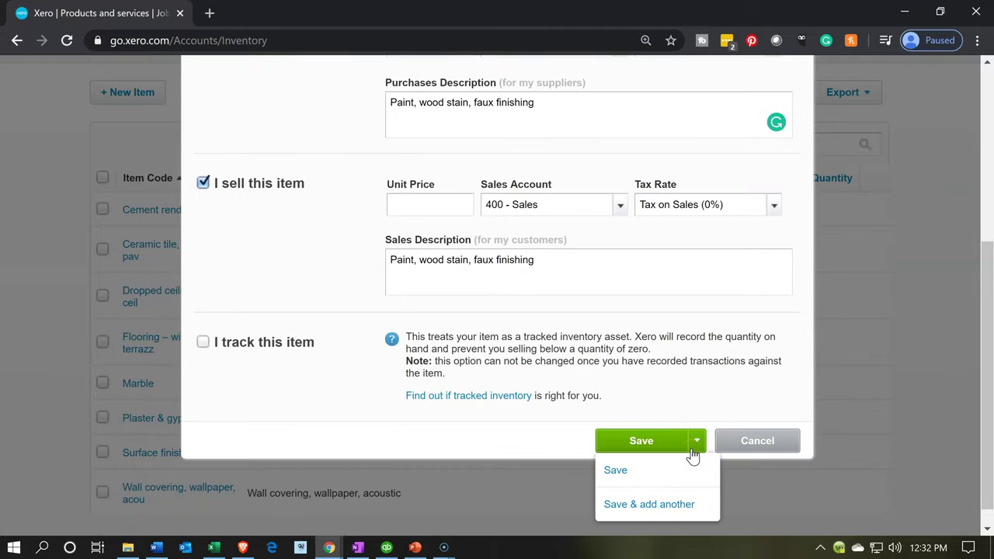
pyautogui.click(682, 504)
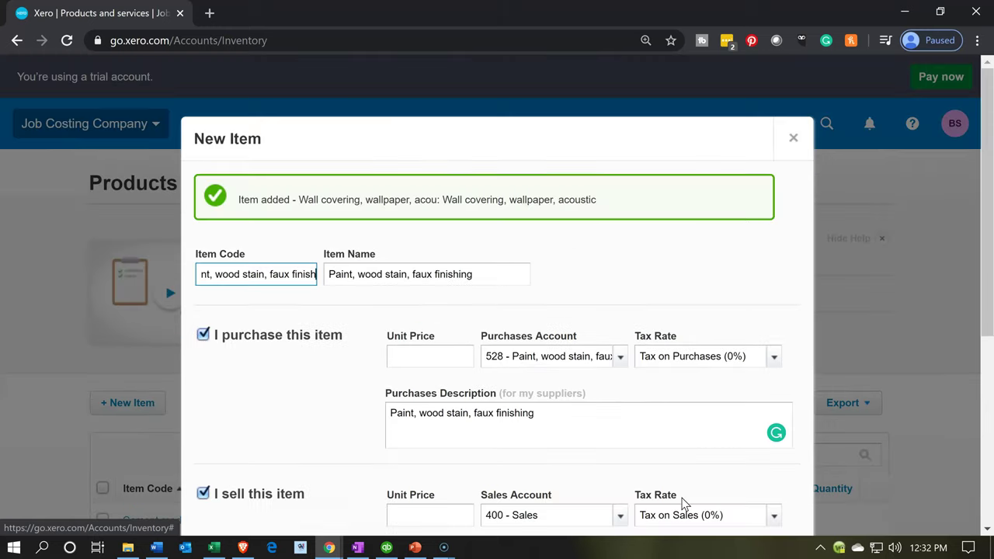
pyautogui.click(221, 547)
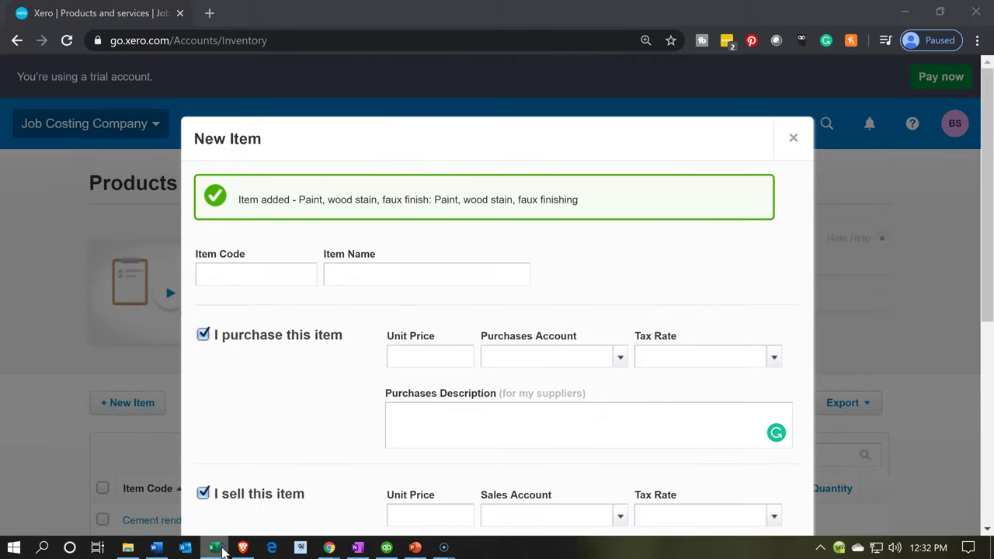
# - Copy 'Staff – a type of artificial stone' from Excel into the new item's code and name
pyautogui.doubleClick(468, 378)
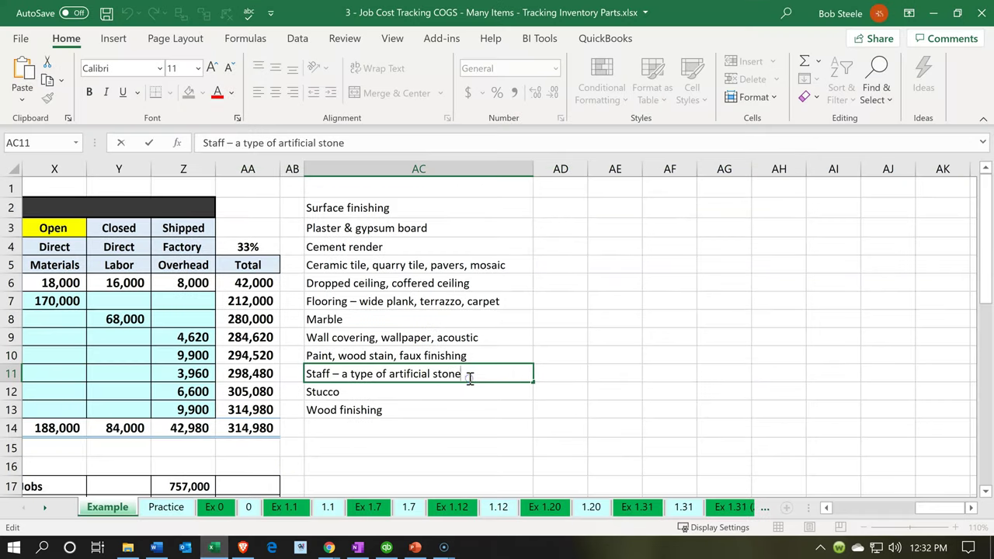
pyautogui.keyDown('shift'); pyautogui.click(313, 366); pyautogui.keyUp('shift')
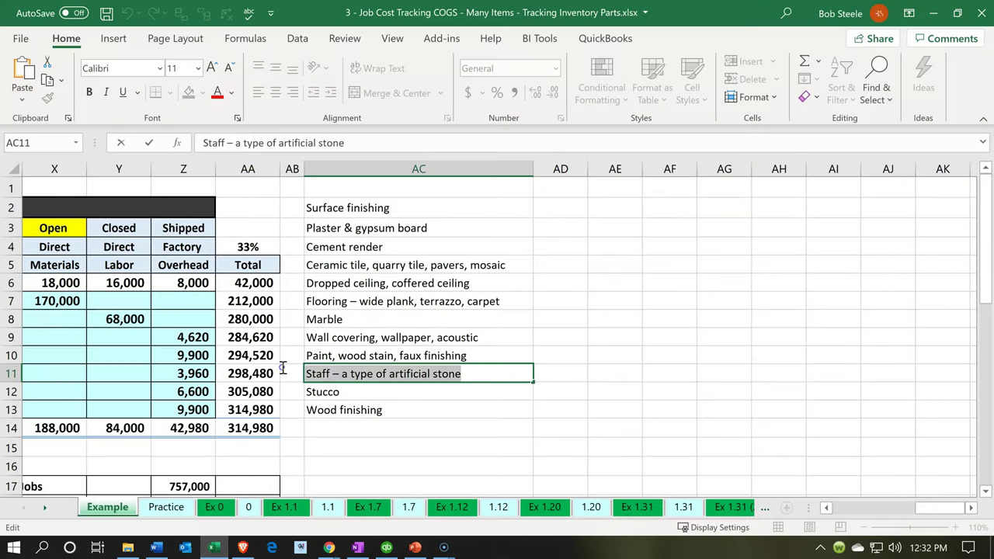
pyautogui.keyDown('shift'); pyautogui.click(306, 370); pyautogui.keyUp('shift')
pyautogui.hotkey('ctrl', 'c')
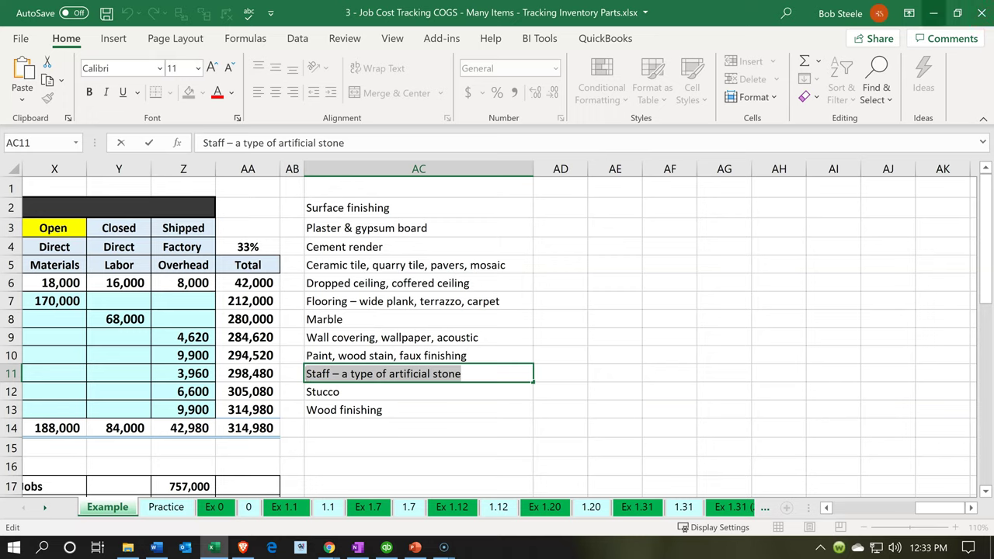
pyautogui.click(932, 14)
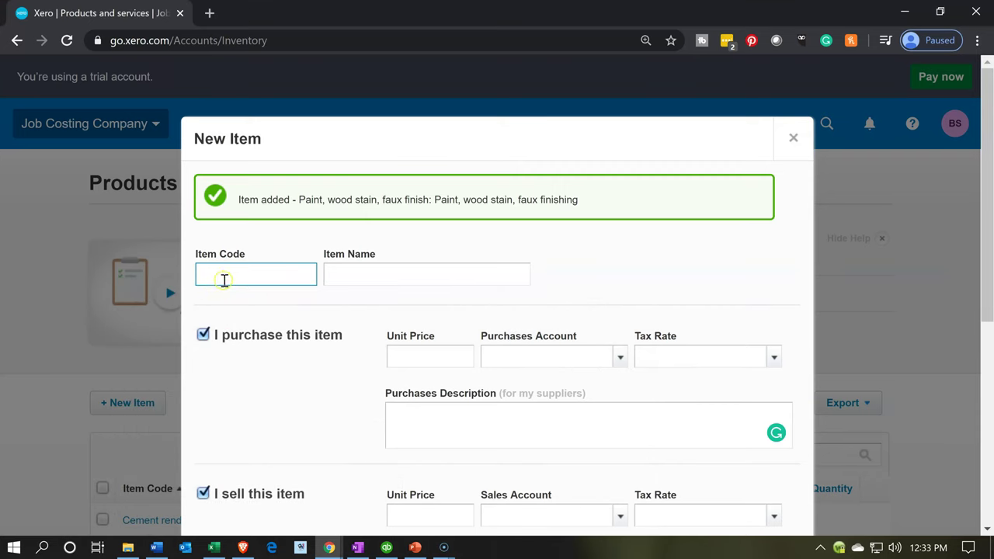
pyautogui.hotkey('ctrl', 'v')
pyautogui.click(361, 275)
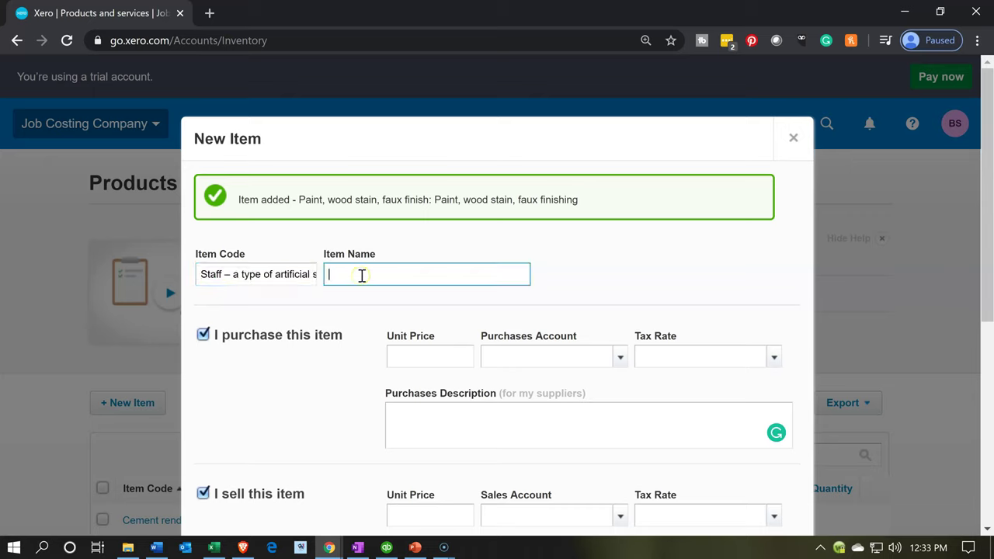
pyautogui.write('Staff – a type of artificial stone')
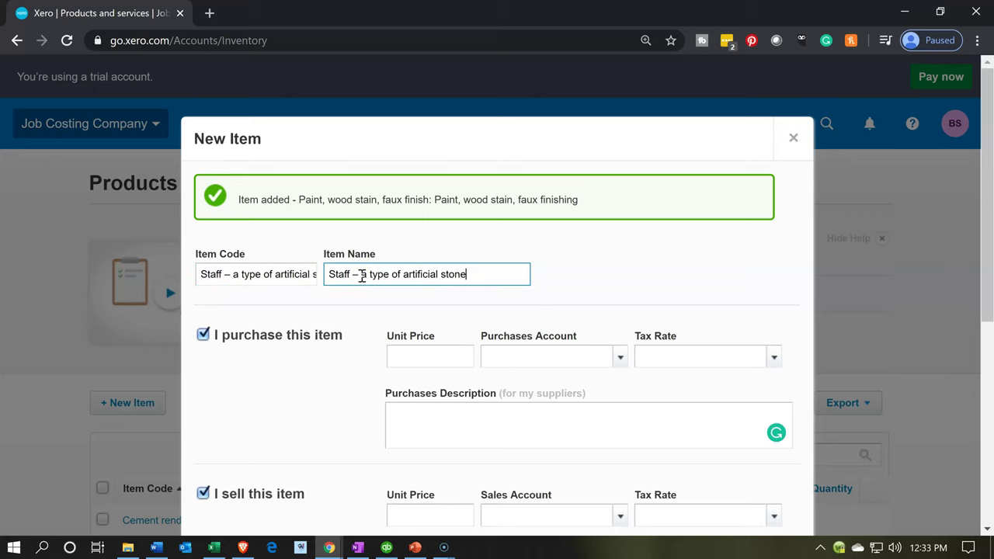
# - Set purchases account 530 and sales account 400 - Sales, then Save & add another
pyautogui.click(544, 353)
pyautogui.write('Staff – a type of artificial stone')
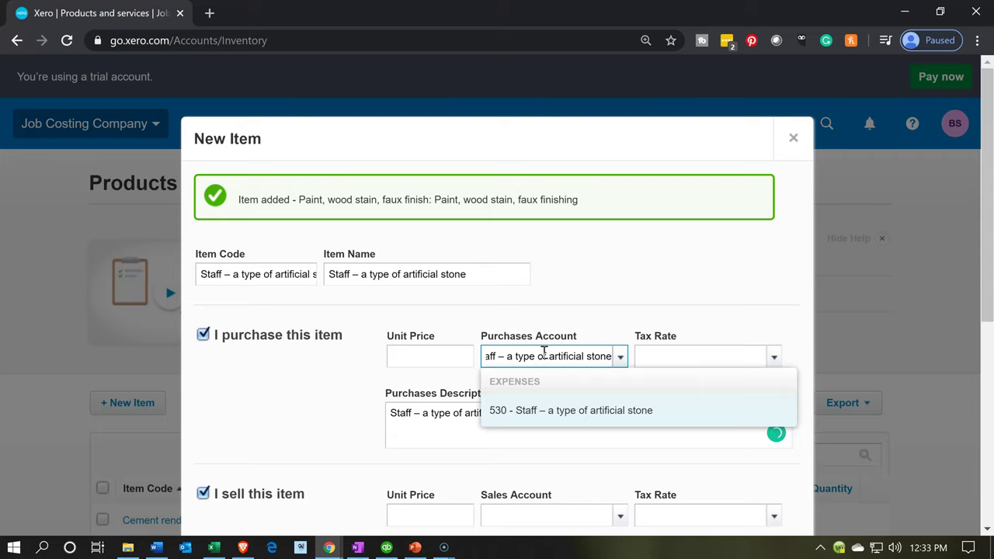
pyautogui.click(534, 419)
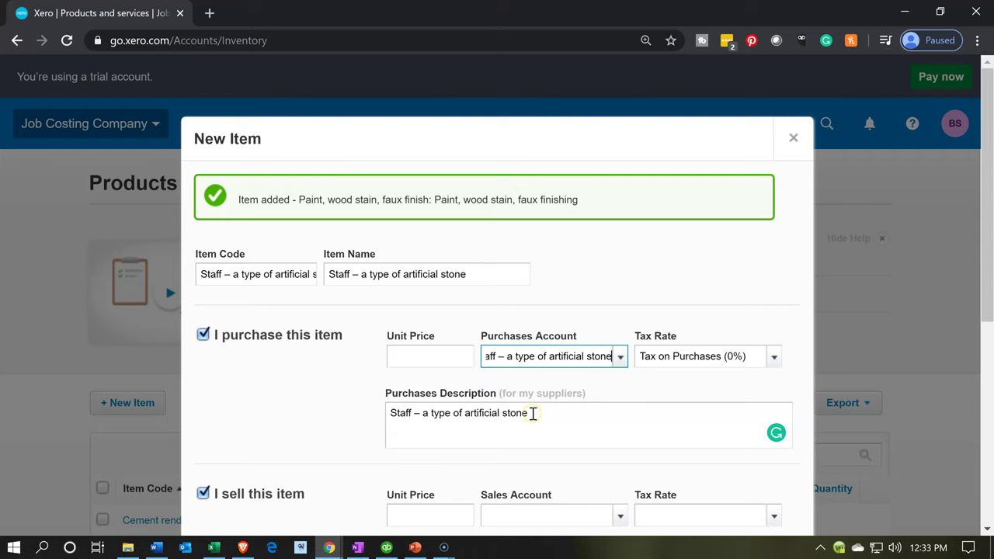
pyautogui.scroll(-2, 534, 413)
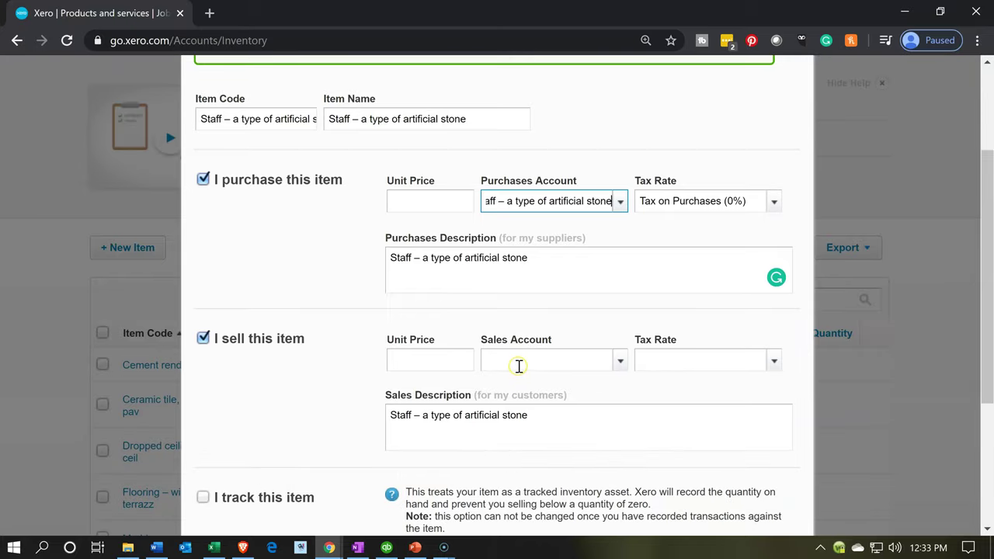
pyautogui.click(518, 365)
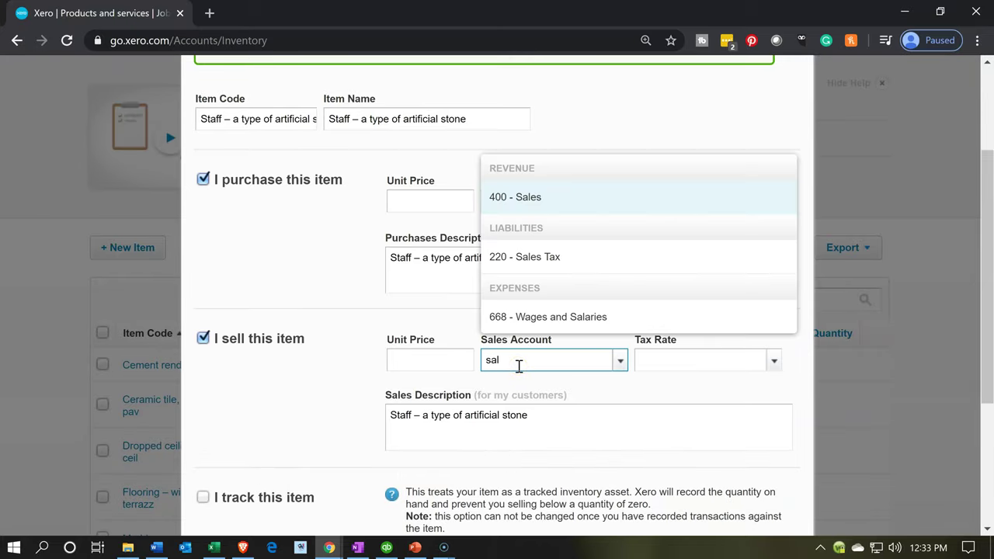
pyautogui.press('Tab')
pyautogui.scroll(-2, 519, 366)
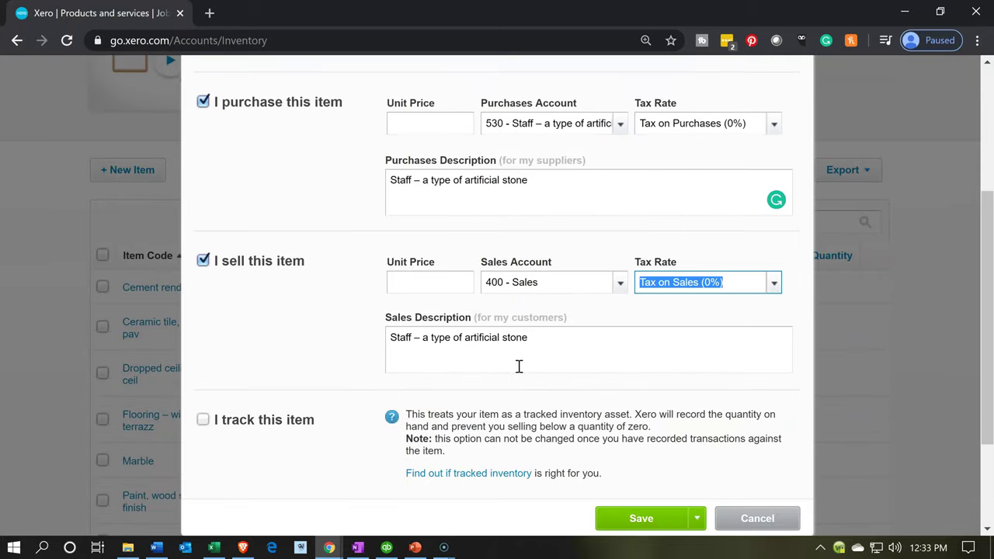
pyautogui.click(694, 442)
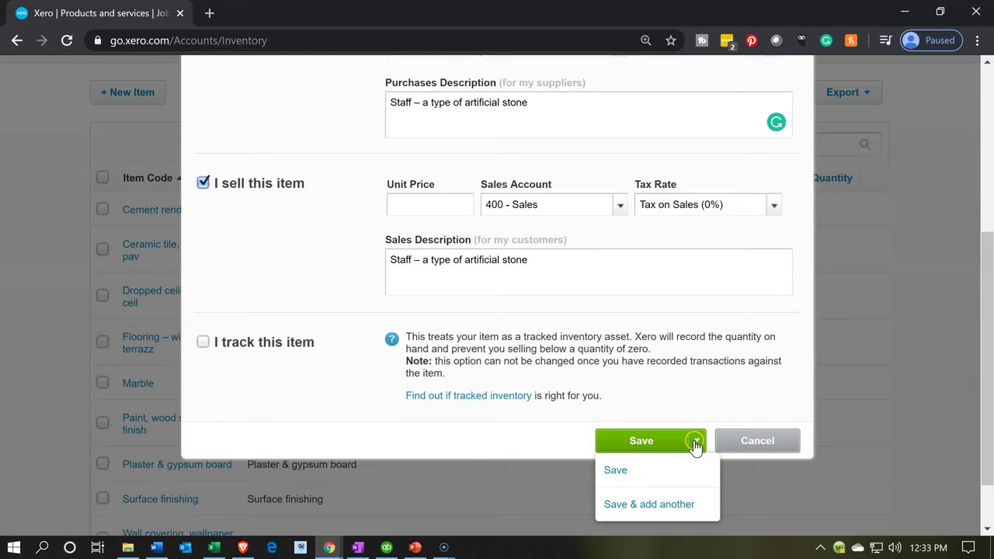
pyautogui.click(675, 504)
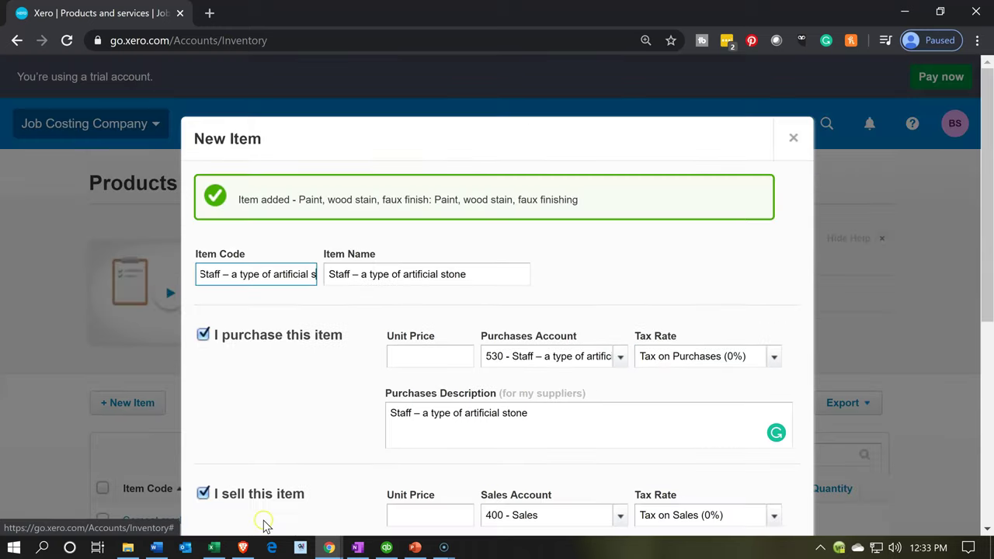
# - Copy the word Stucco from cell AC12 in the Excel materials list
pyautogui.click(213, 547)
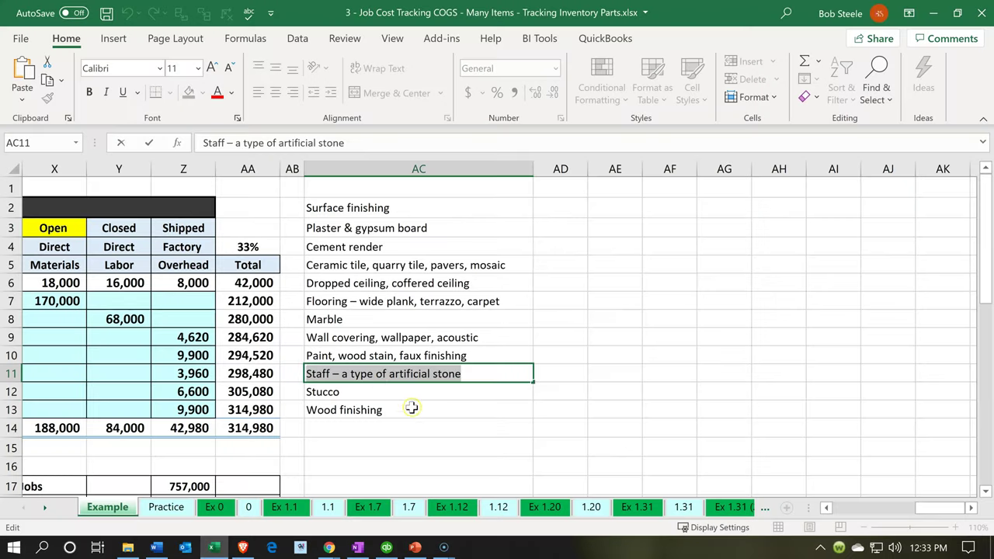
pyautogui.click(372, 394)
pyautogui.doubleClick(373, 398)
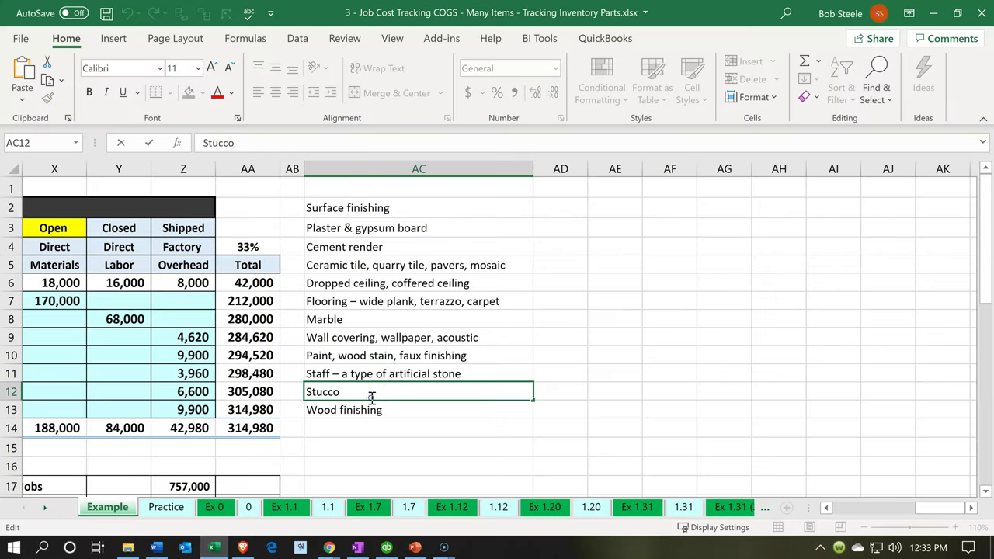
pyautogui.moveTo(373, 398); pyautogui.dragTo(233, 386)
pyautogui.hotkey('ctrl', 'c')
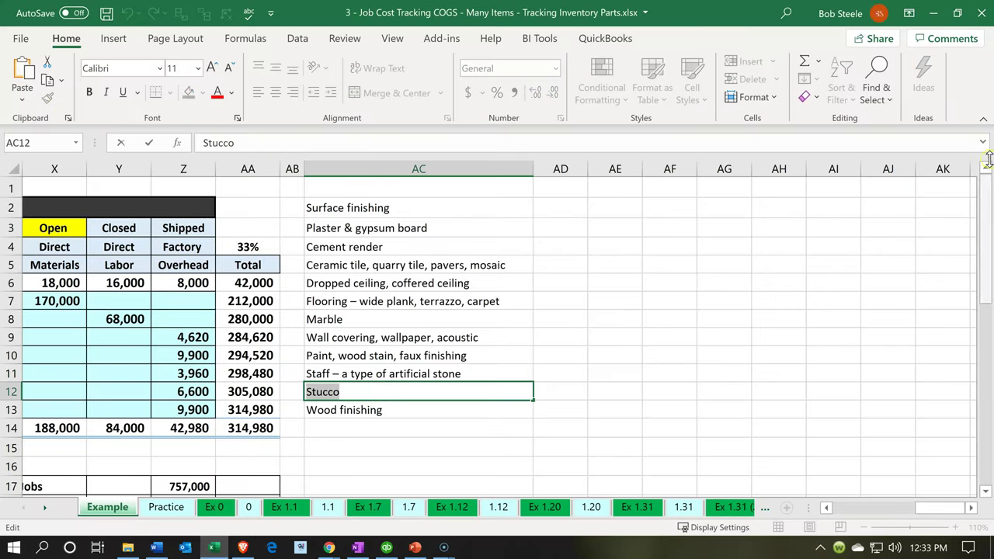
# - Paste Stucco as the new item's code and name
pyautogui.click(934, 17)
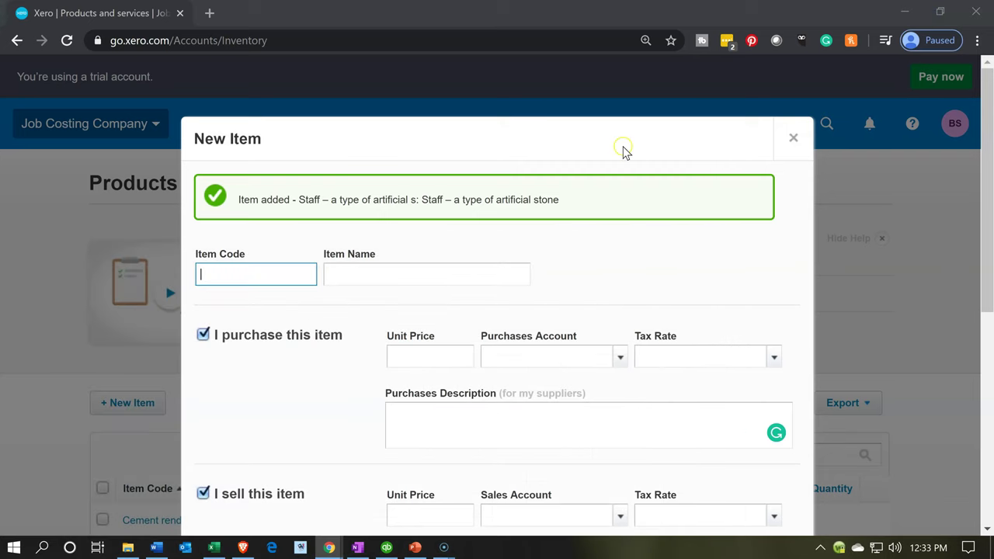
pyautogui.hotkey('ctrl', 'v')
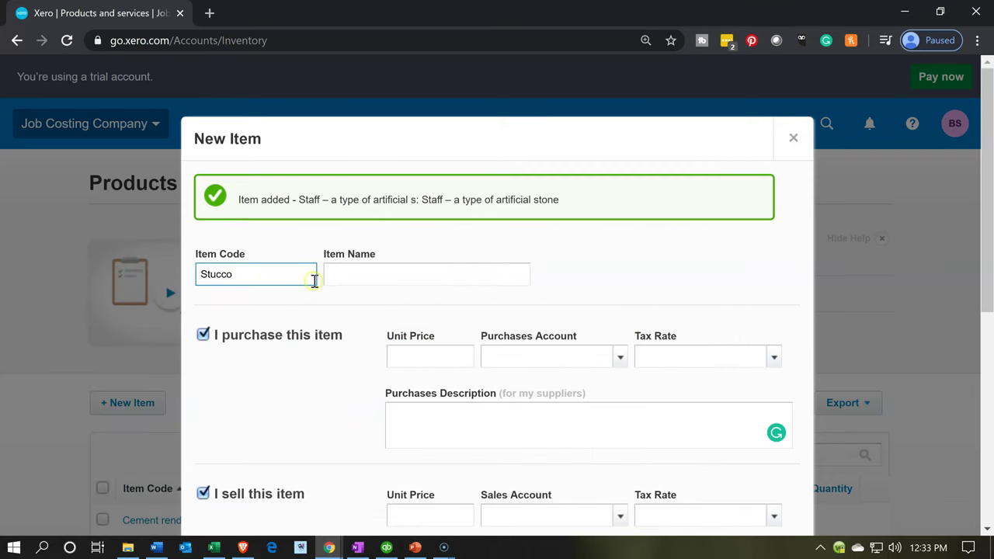
pyautogui.click(337, 275)
pyautogui.hotkey('ctrl', 'v')
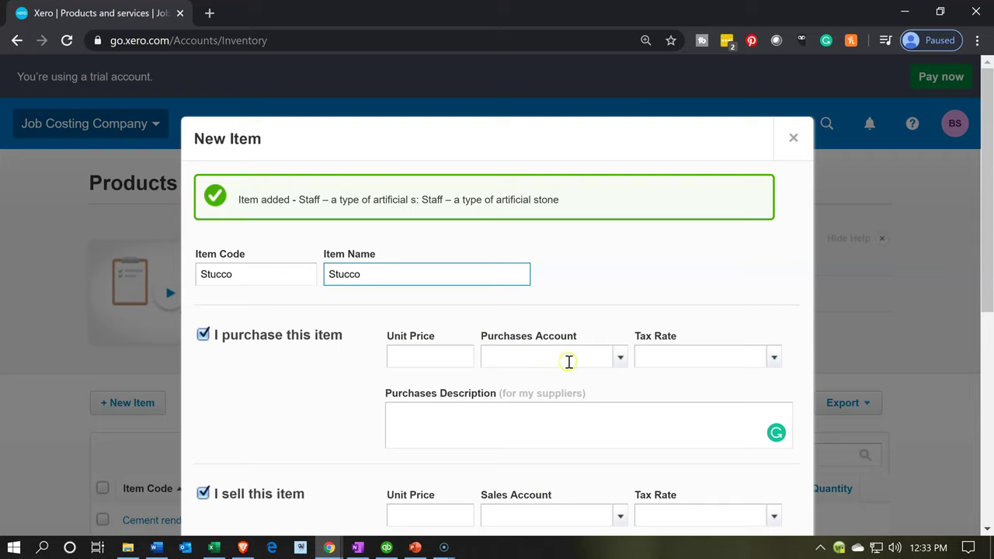
# - Link purchases to 532 - Stucco and sales to 400 - Sales, then Save & add another
pyautogui.click(568, 359)
pyautogui.hotkey('ctrl', 'v')
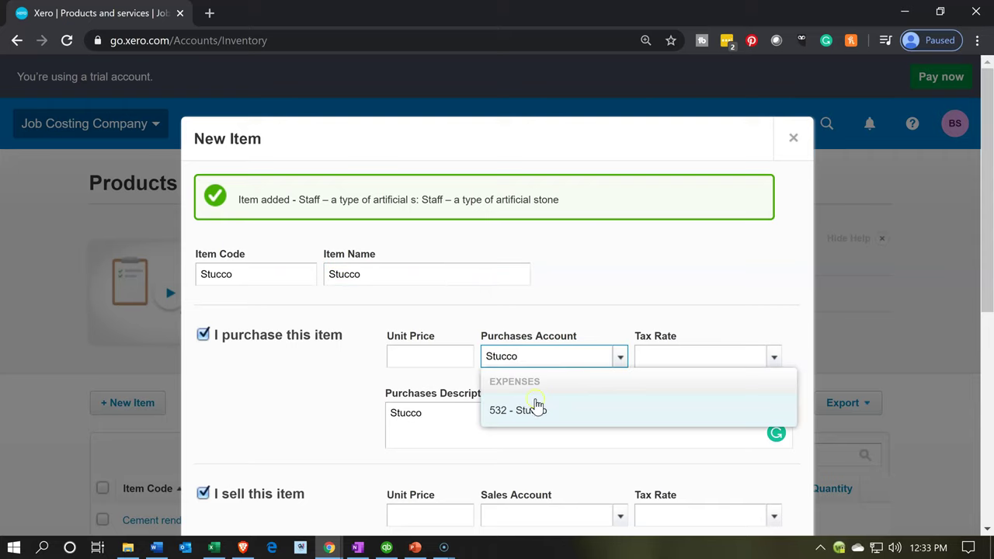
pyautogui.click(538, 405)
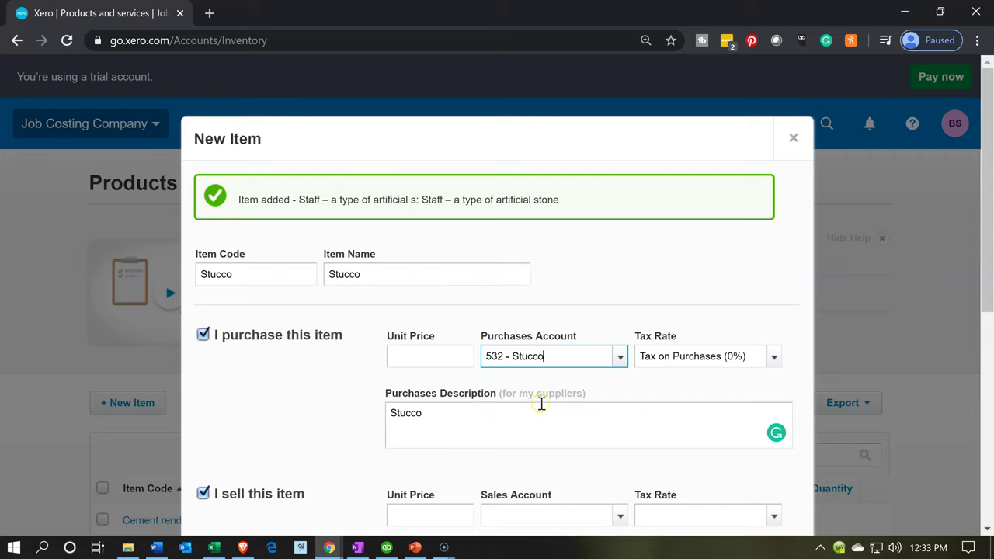
pyautogui.scroll(-1, 541, 404)
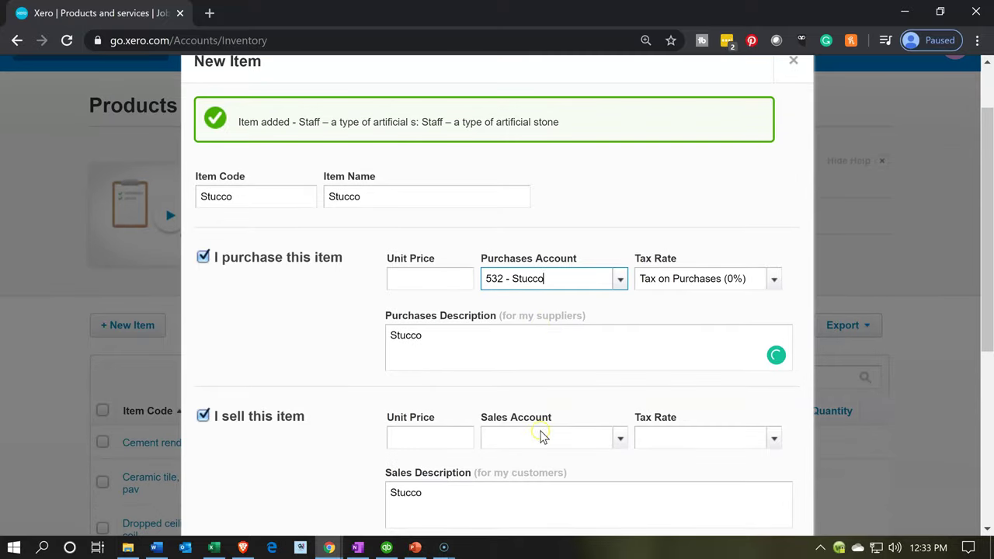
pyautogui.click(541, 436)
pyautogui.write('sal')
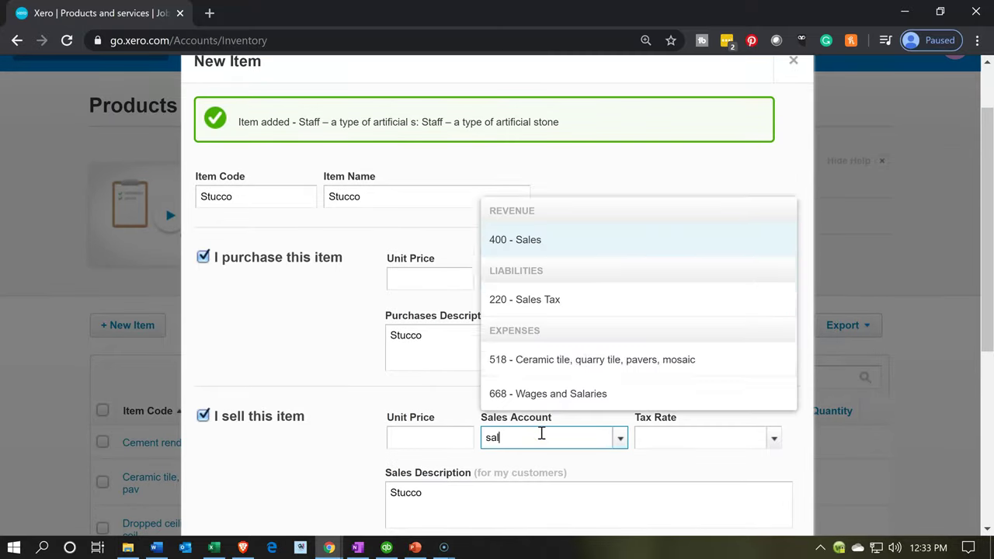
pyautogui.press('Tab')
pyautogui.scroll(-3, 541, 436)
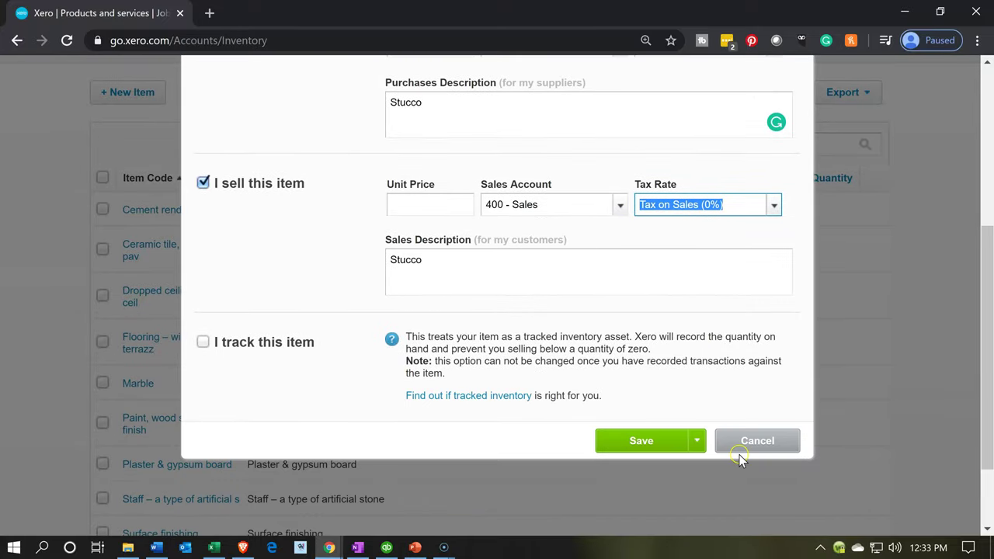
pyautogui.click(698, 447)
pyautogui.click(649, 504)
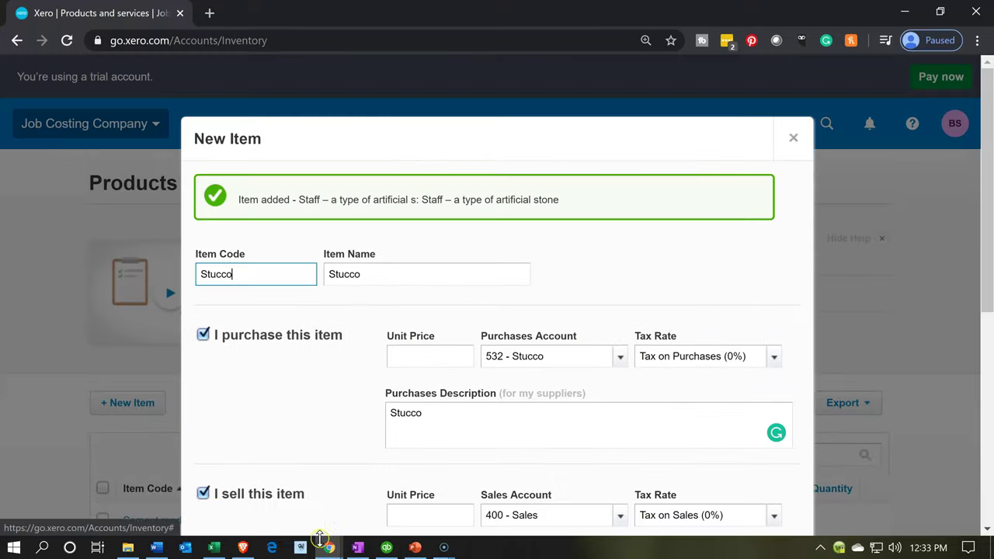
pyautogui.click(215, 548)
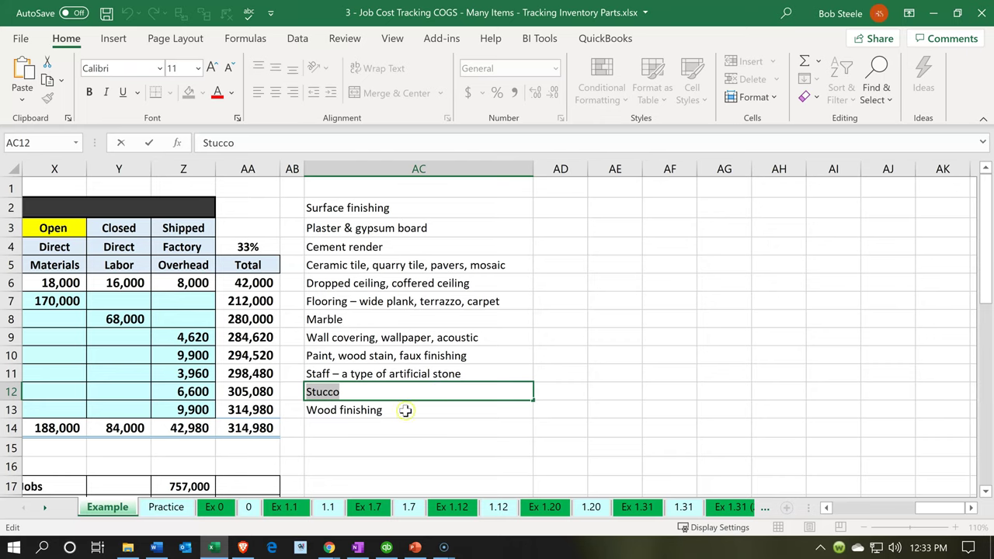
# - Copy 'Wood finishing' from Excel and paste it as the item code and name
pyautogui.doubleClick(405, 410)
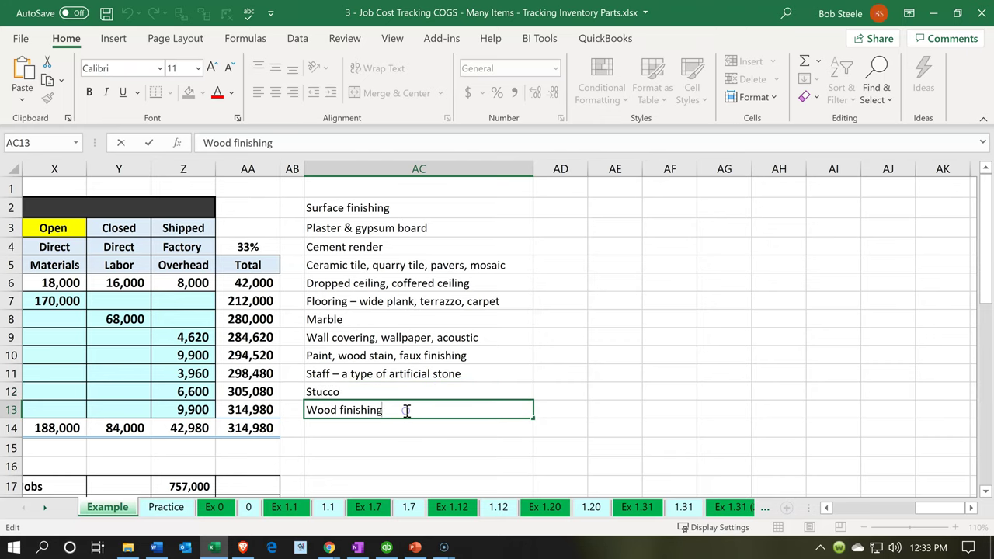
pyautogui.hotkey('shift', 'Home')
pyautogui.hotkey('ctrl', 'c')
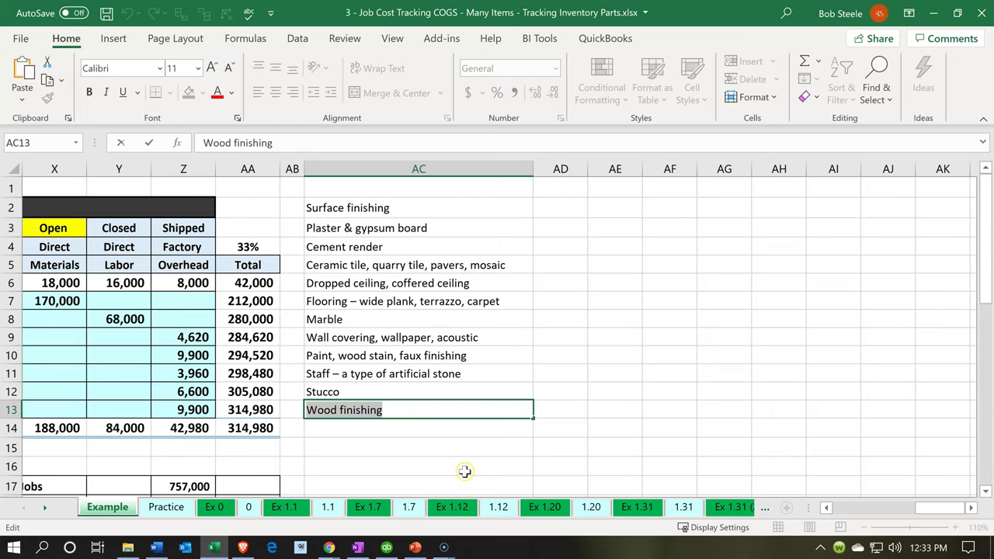
pyautogui.click(216, 547)
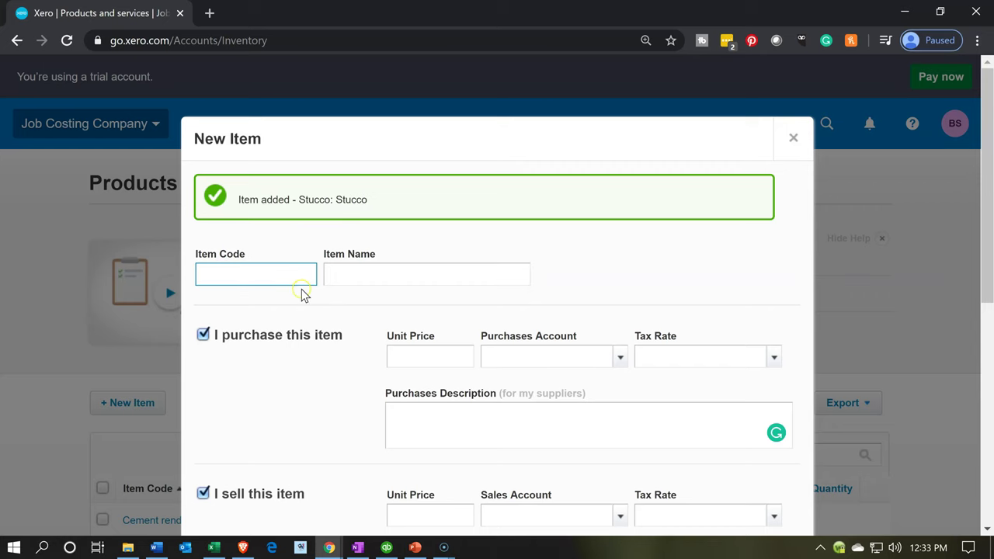
pyautogui.click(281, 281)
pyautogui.hotkey('ctrl', 'v')
pyautogui.click(335, 277)
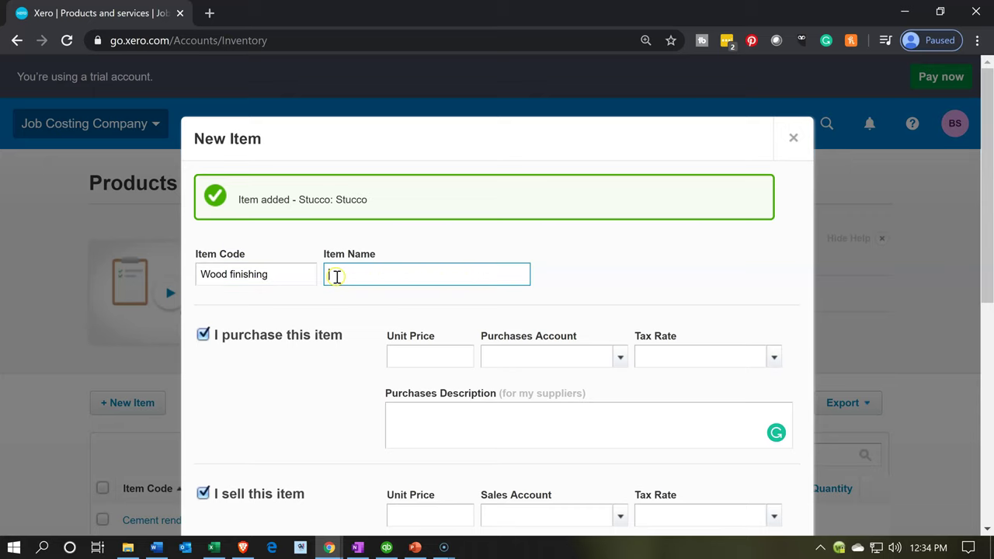
pyautogui.hotkey('ctrl', 'v')
# - Link purchases to 534 - Wood finishing and sales to 400 - Sales, then save
pyautogui.click(528, 362)
pyautogui.hotkey('ctrl', 'v')
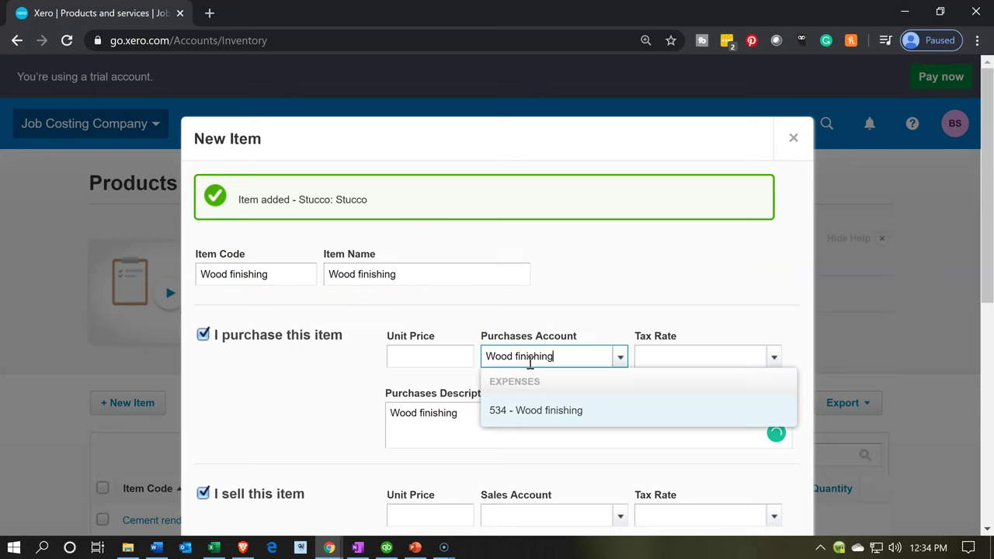
pyautogui.click(509, 410)
pyautogui.scroll(-2, 510, 410)
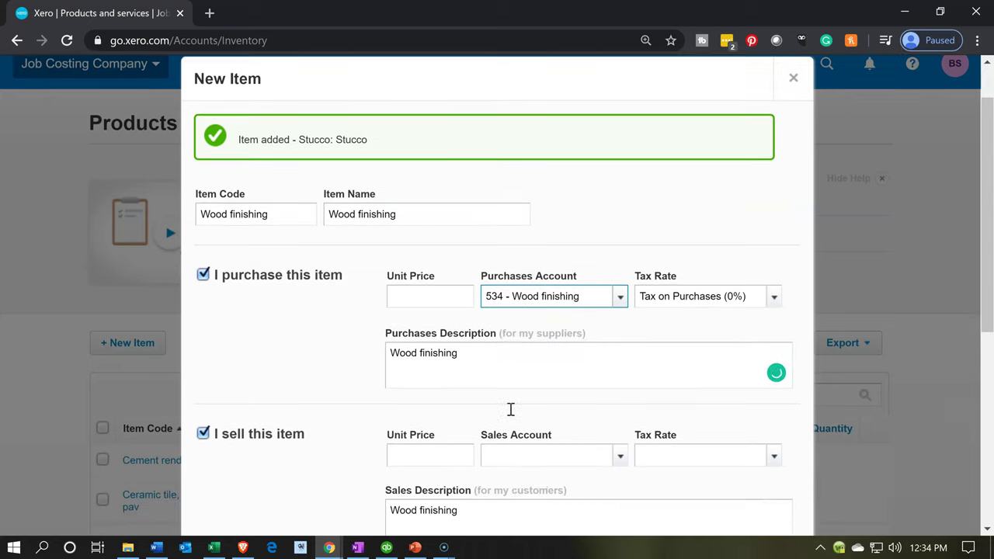
pyautogui.click(498, 357)
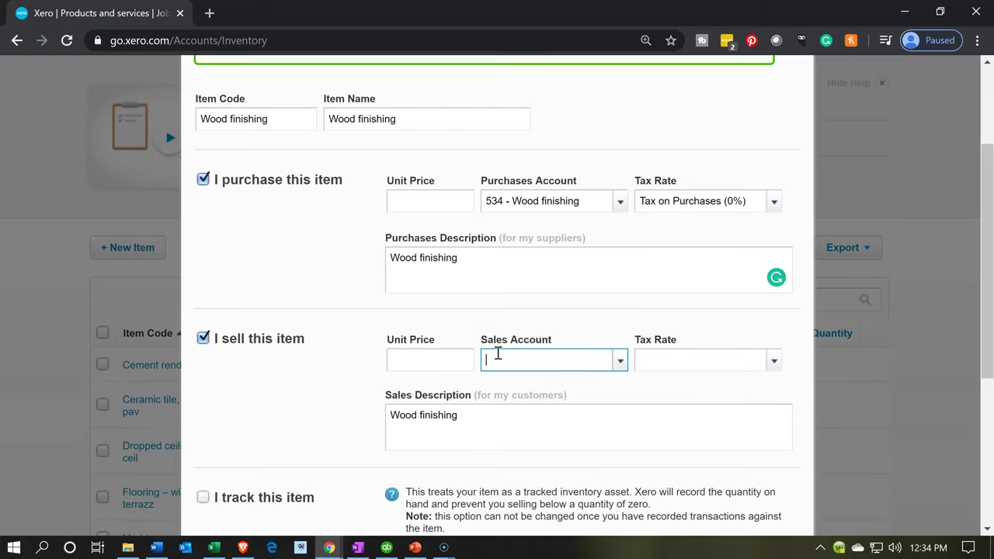
pyautogui.write('400')
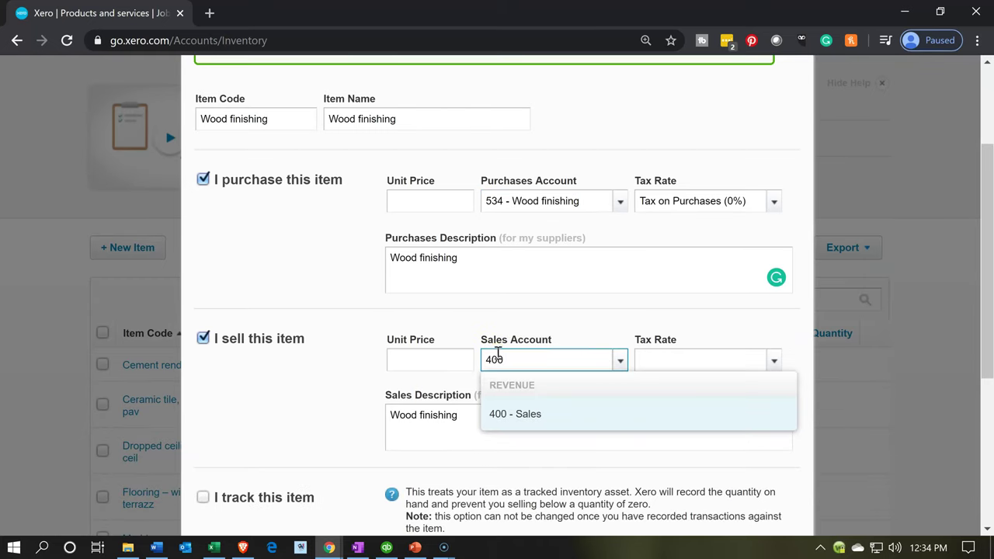
pyautogui.press('Tab')
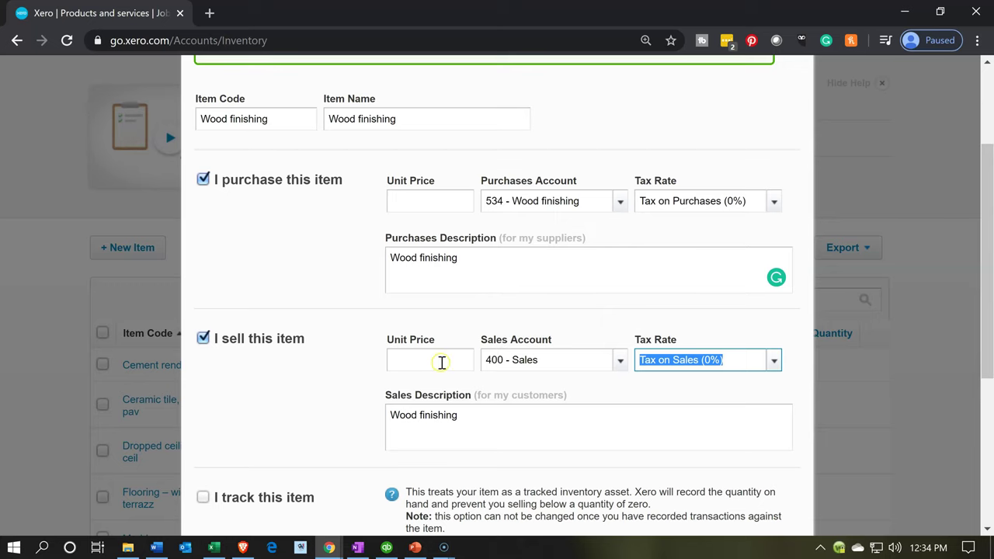
pyautogui.scroll(-2, 437, 361)
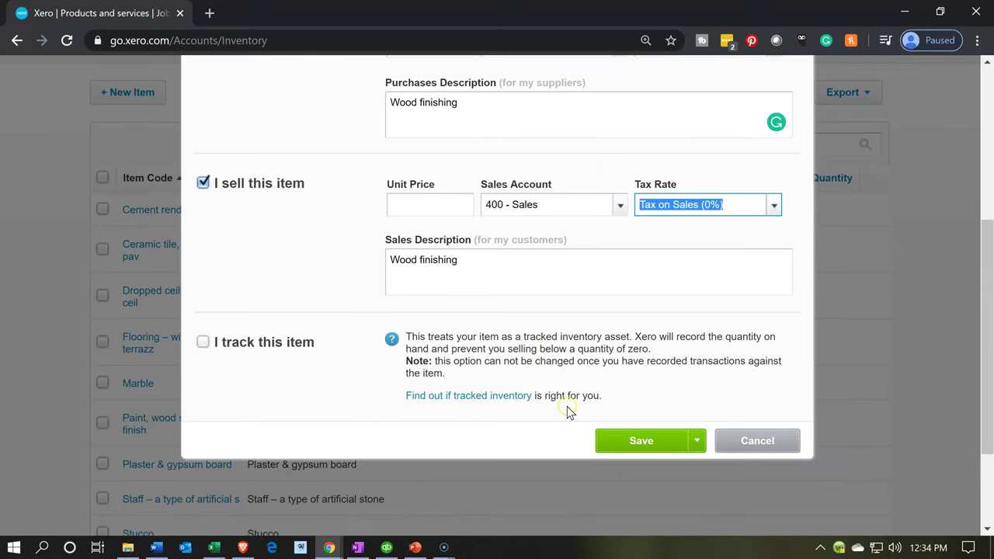
pyautogui.click(649, 449)
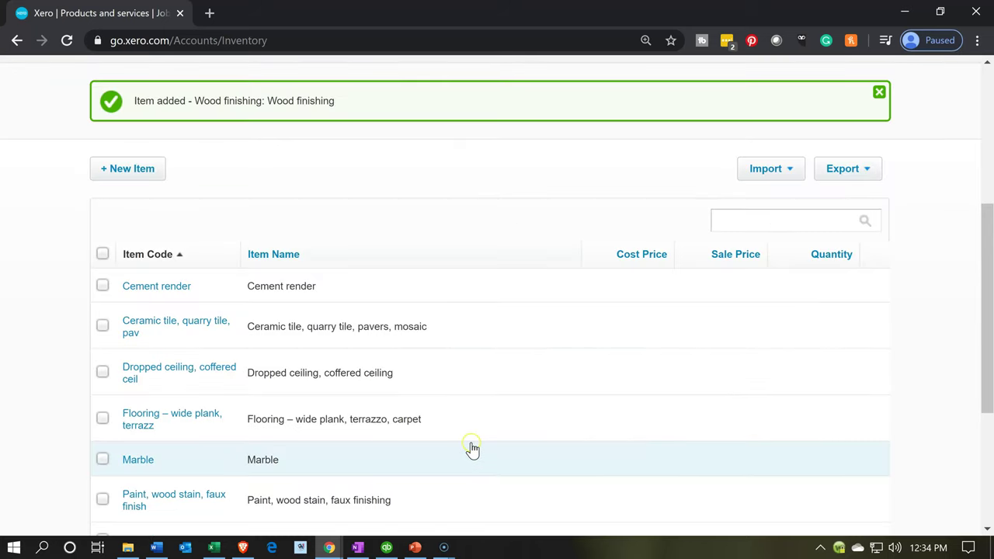
pyautogui.scroll(-1, 309, 382)
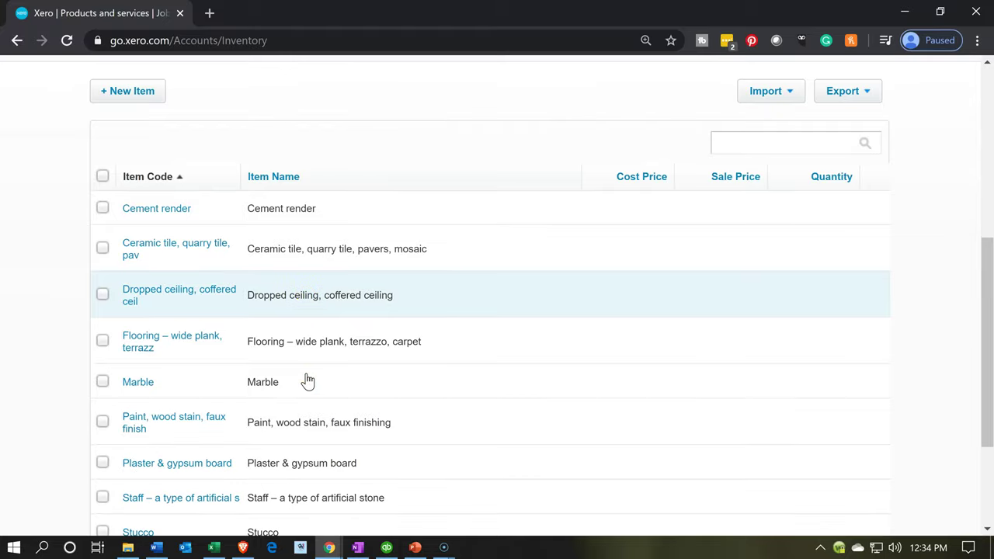
pyautogui.click(503, 241)
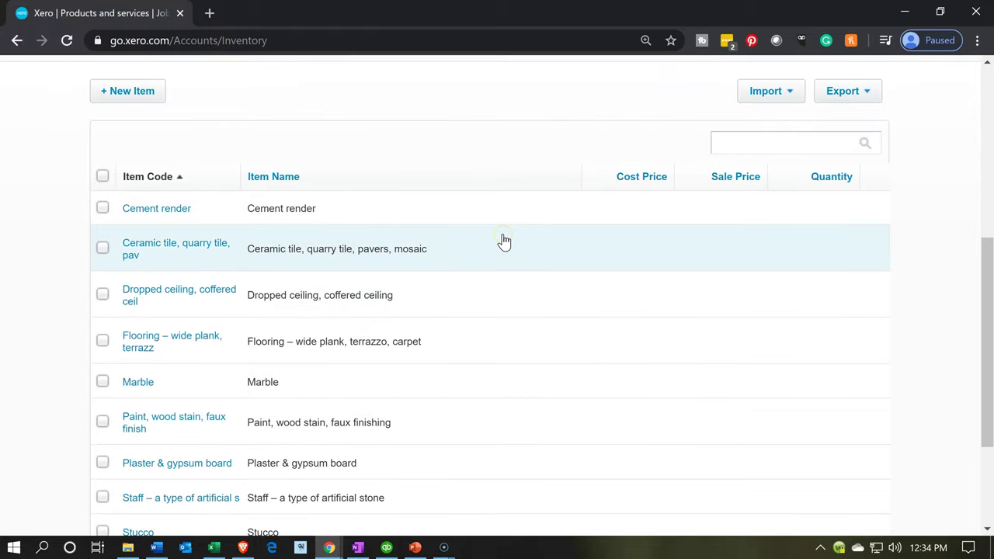
pyautogui.scroll(-1, 503, 242)
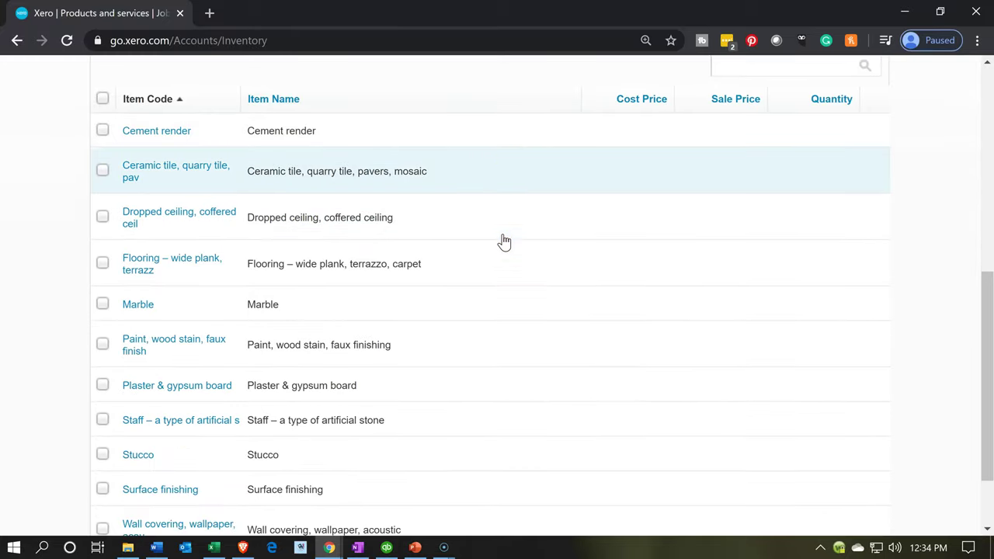
pyautogui.scroll(-1, 503, 242)
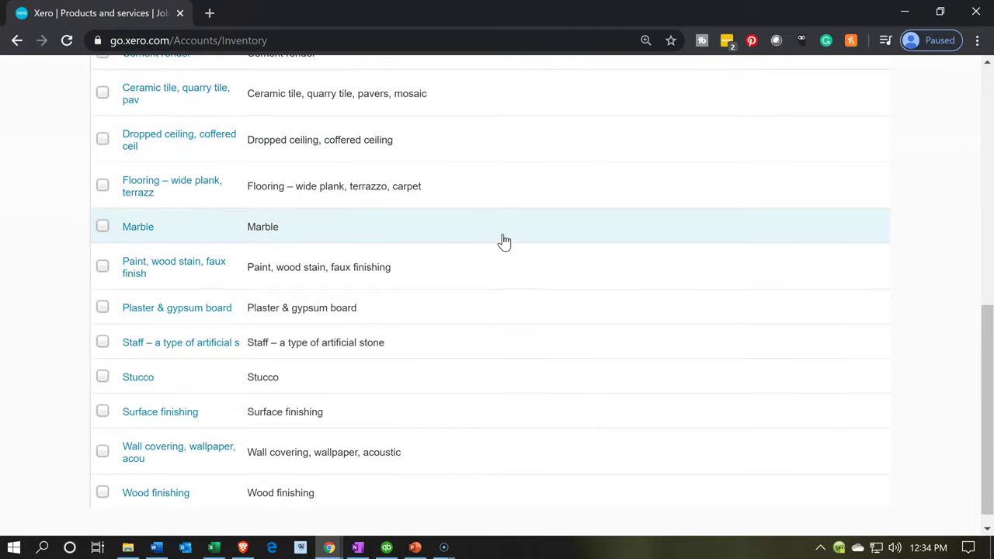
pyautogui.scroll(-1, 503, 241)
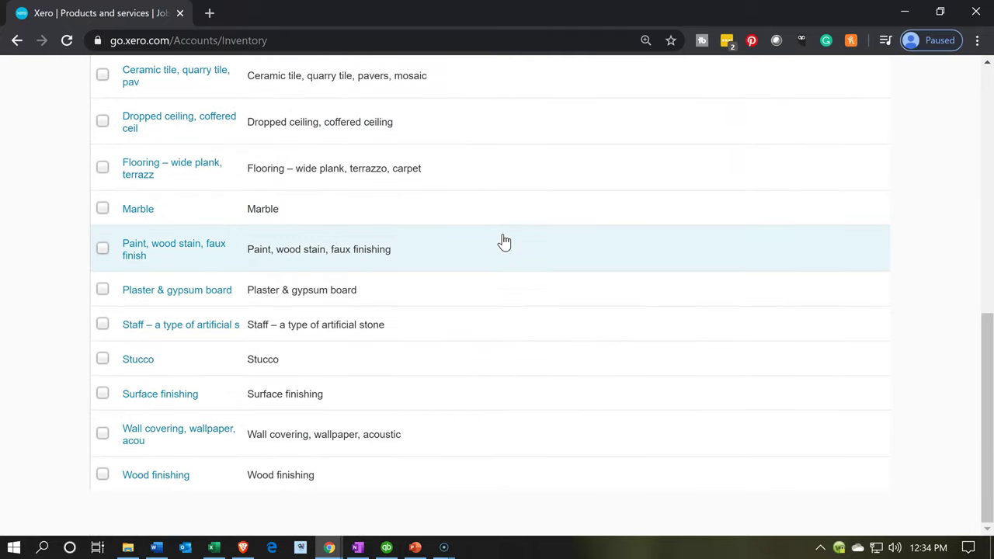
pyautogui.scroll(2, 503, 242)
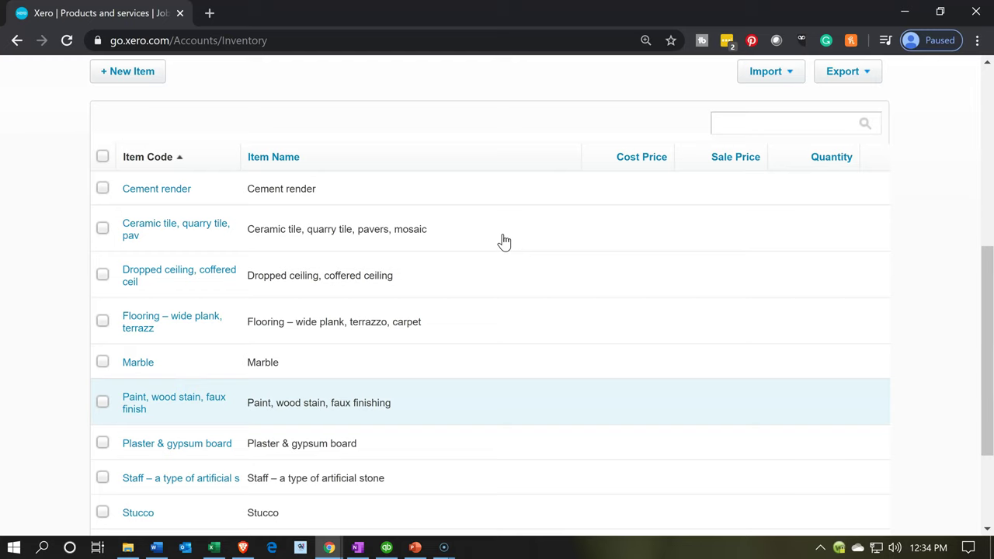
pyautogui.click(204, 247)
pyautogui.click(186, 226)
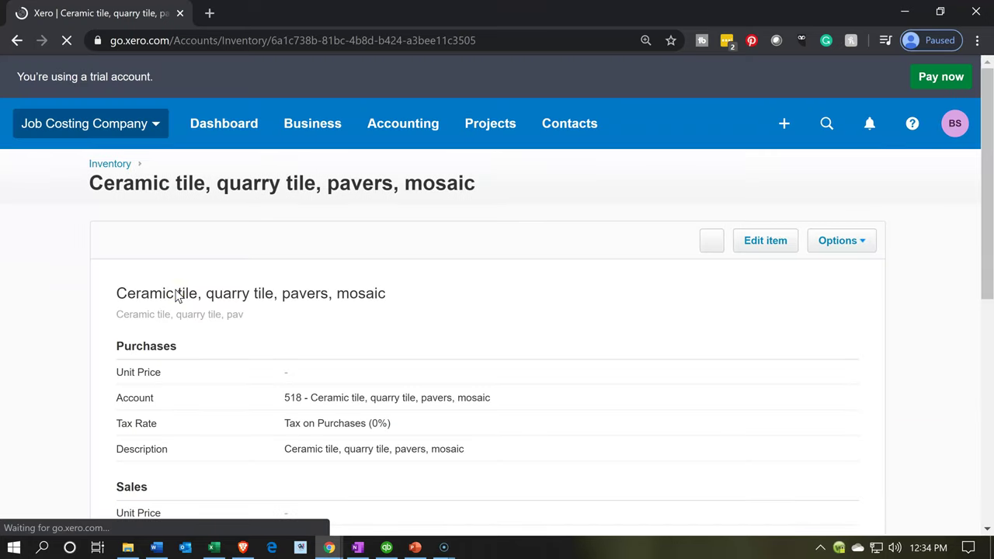
# - Review the Ceramic tile, quarry tile, pavers, mosaic item's accounts (518 and 400 - Sales), closing without changes
pyautogui.scroll(-2, 638, 377)
pyautogui.scroll(2, 639, 377)
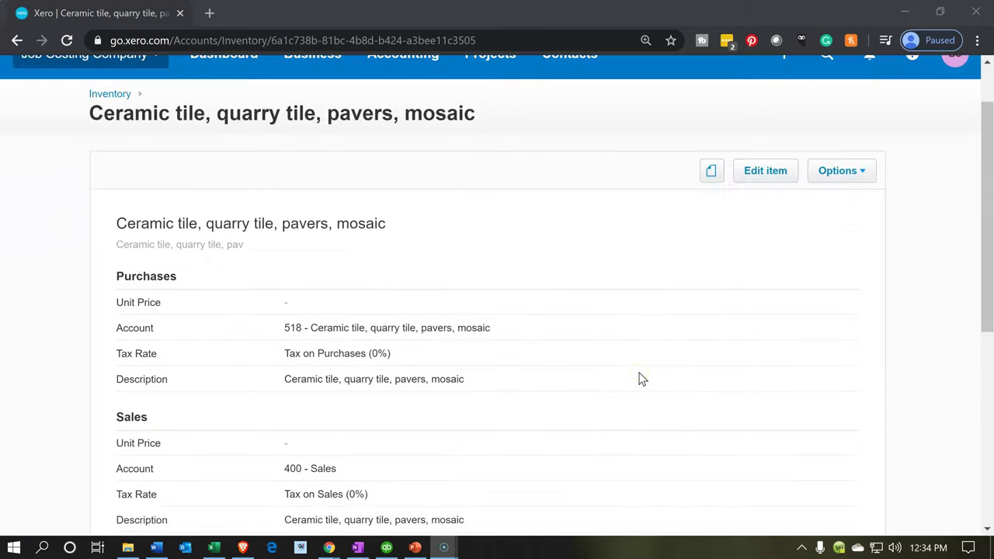
pyautogui.scroll(1, 781, 259)
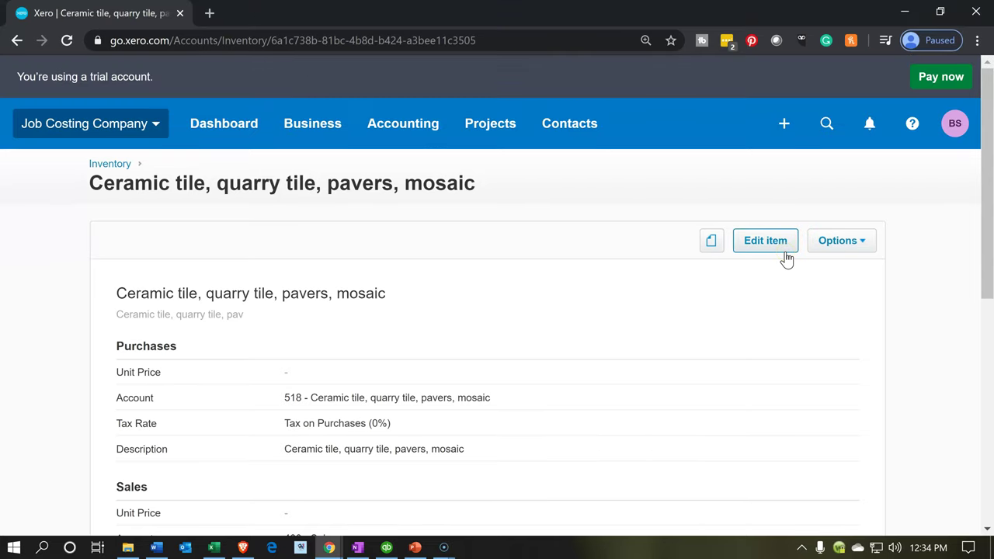
pyautogui.click(784, 256)
pyautogui.scroll(-4, 657, 313)
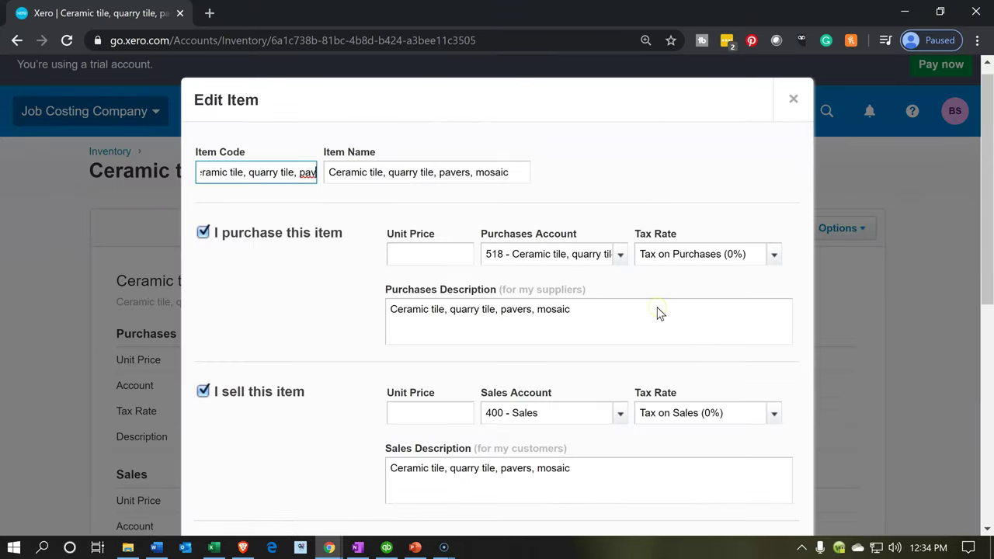
pyautogui.scroll(4, 656, 313)
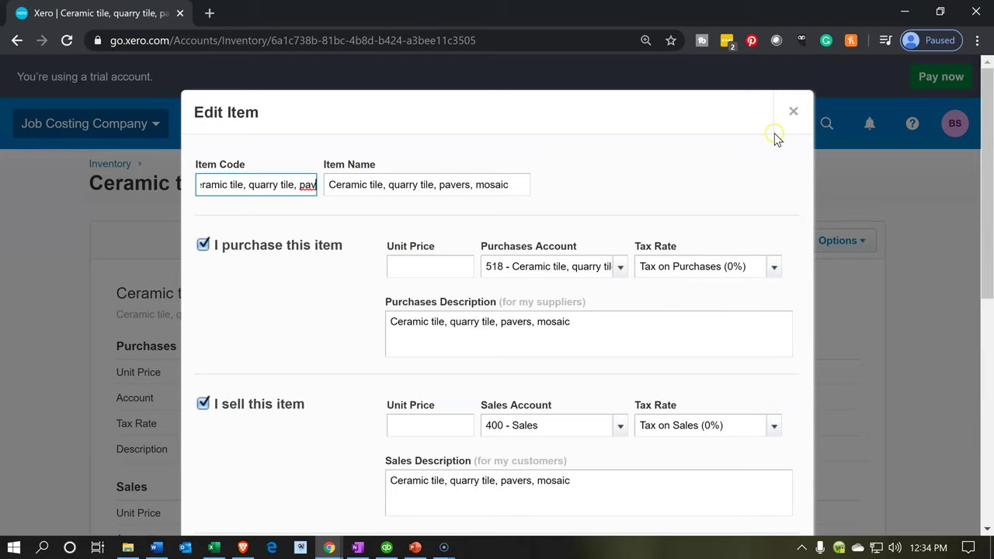
pyautogui.click(781, 128)
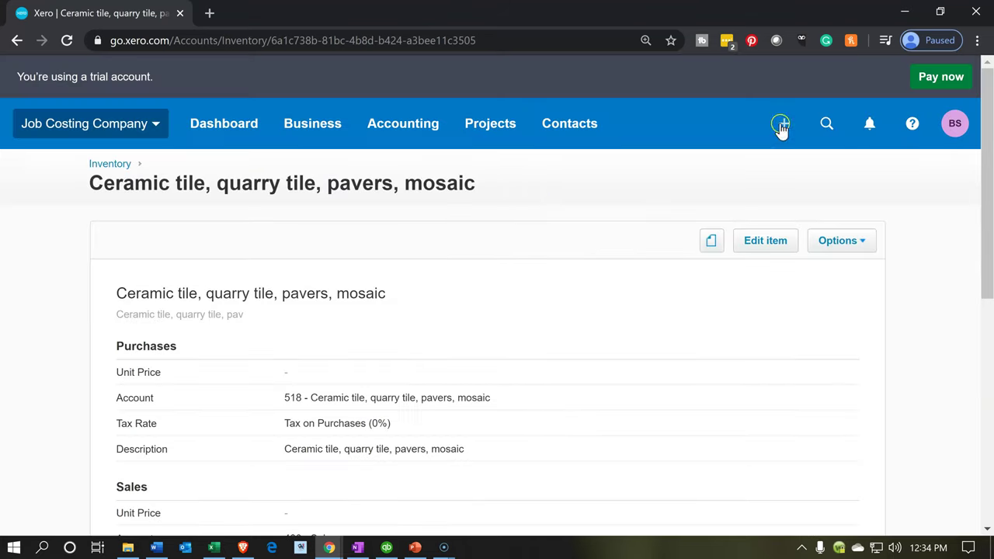
# - Go to Business > Products and services to see all items, including Cement render and Marble
pyautogui.click(341, 140)
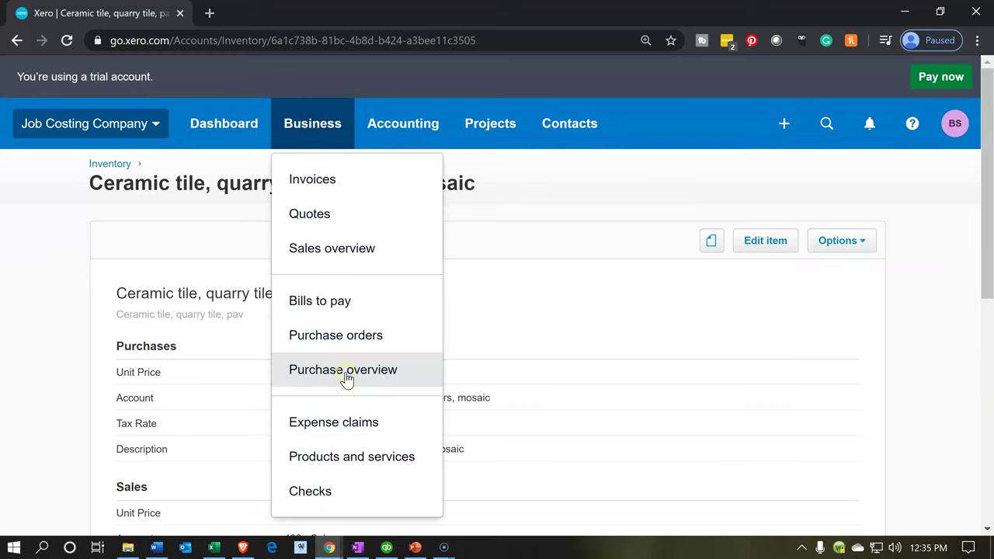
pyautogui.click(354, 459)
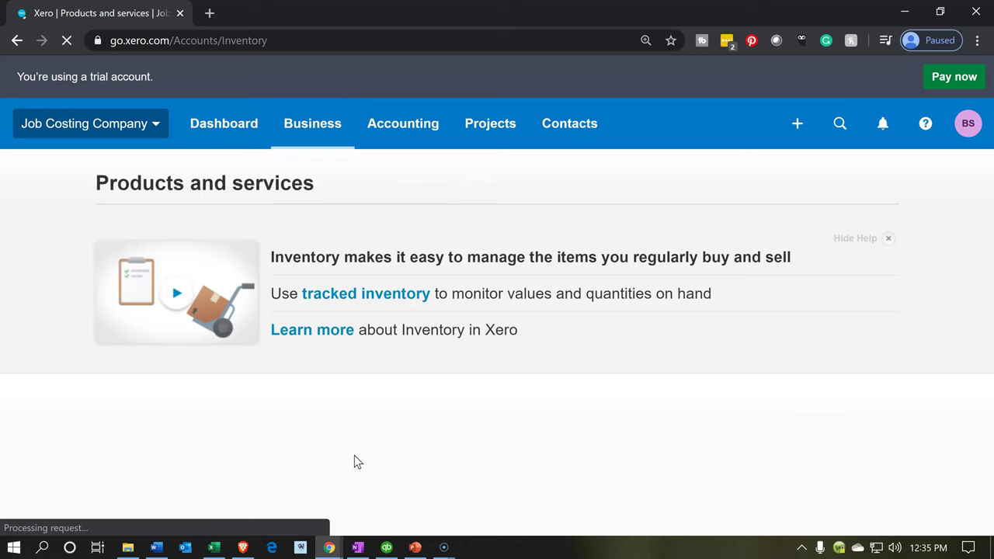
pyautogui.scroll(-3, 354, 456)
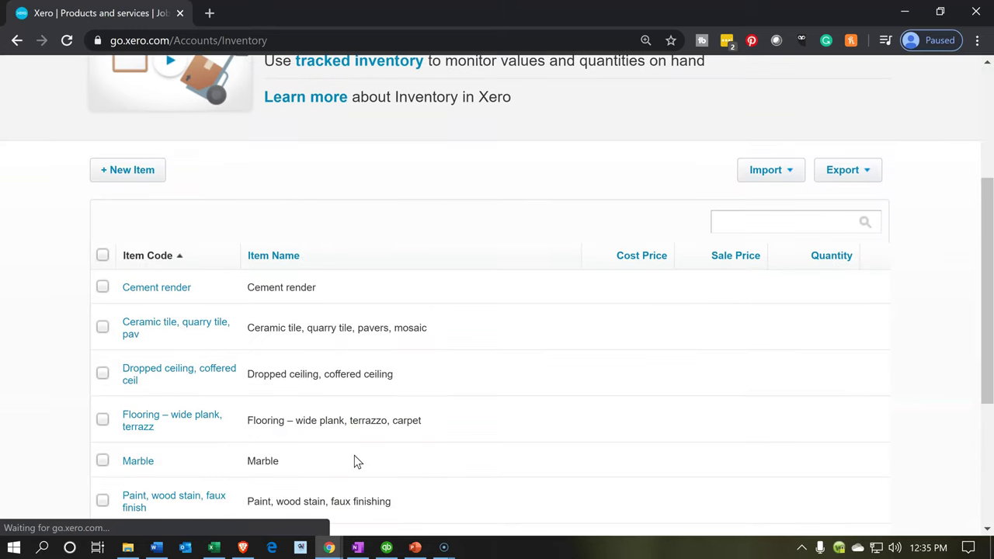